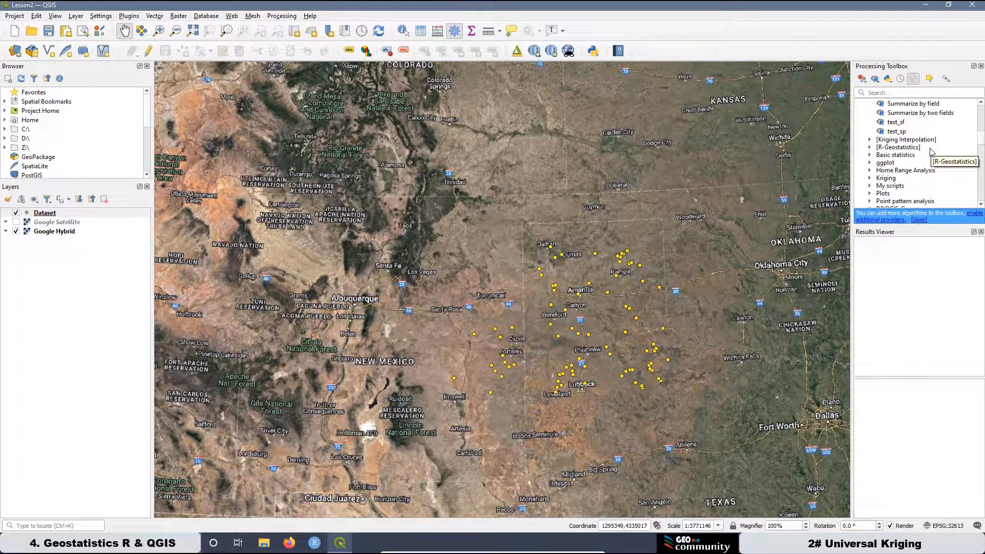
Open the "6. Histogram Count Bins" script from the R&QGIS_Course group of the processing algorithms.
{"action": "scroll", "coordinate": [934, 149], "scroll_direction": "down", "scroll_amount": 1}
{"action": "scroll", "coordinate": [937, 151], "scroll_direction": "down", "scroll_amount": 1}
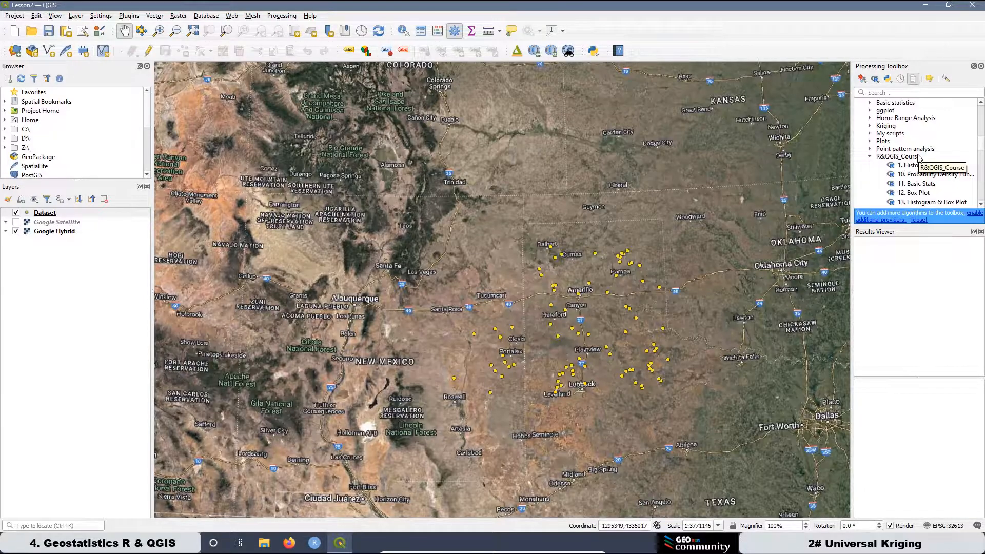
{"action": "scroll", "coordinate": [919, 158], "scroll_direction": "down", "scroll_amount": 2}
{"action": "scroll", "coordinate": [921, 156], "scroll_direction": "down", "scroll_amount": 3}
{"action": "scroll", "coordinate": [919, 157], "scroll_direction": "down", "scroll_amount": 10}
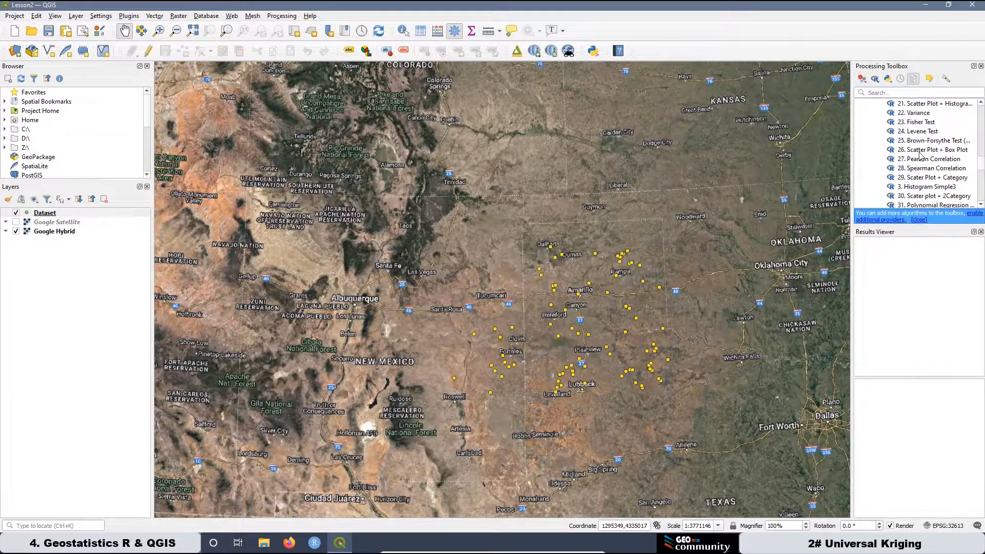
{"action": "scroll", "coordinate": [921, 157], "scroll_direction": "down", "scroll_amount": 3}
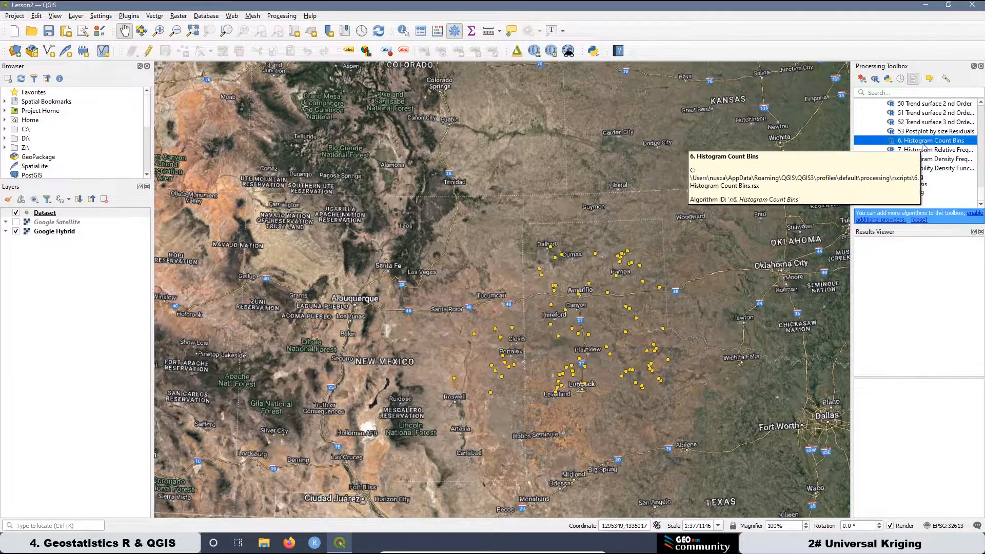
{"action": "double_click", "coordinate": [926, 141]}
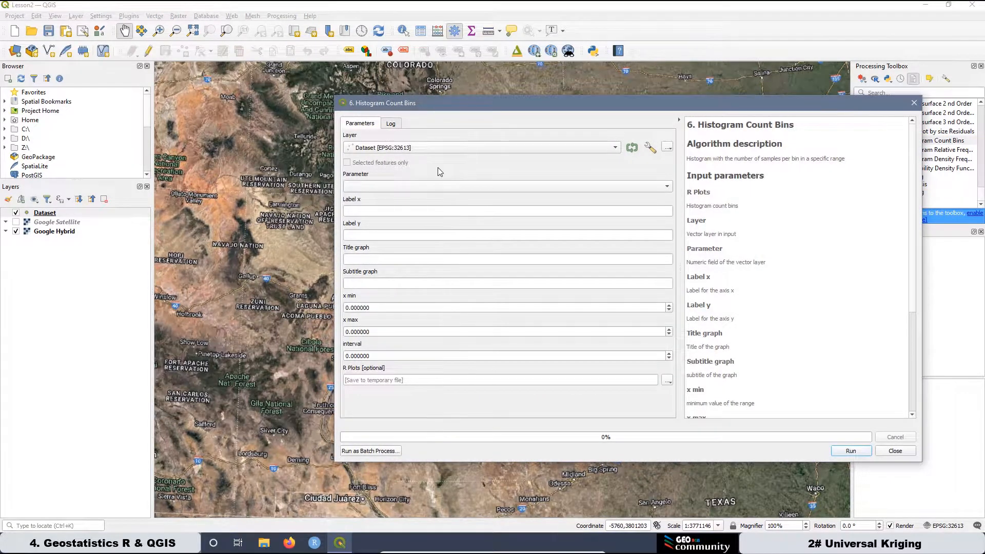
Choose the gw field of the Dataset layer as the histogram parameter.
{"action": "left_click", "coordinate": [52, 214]}
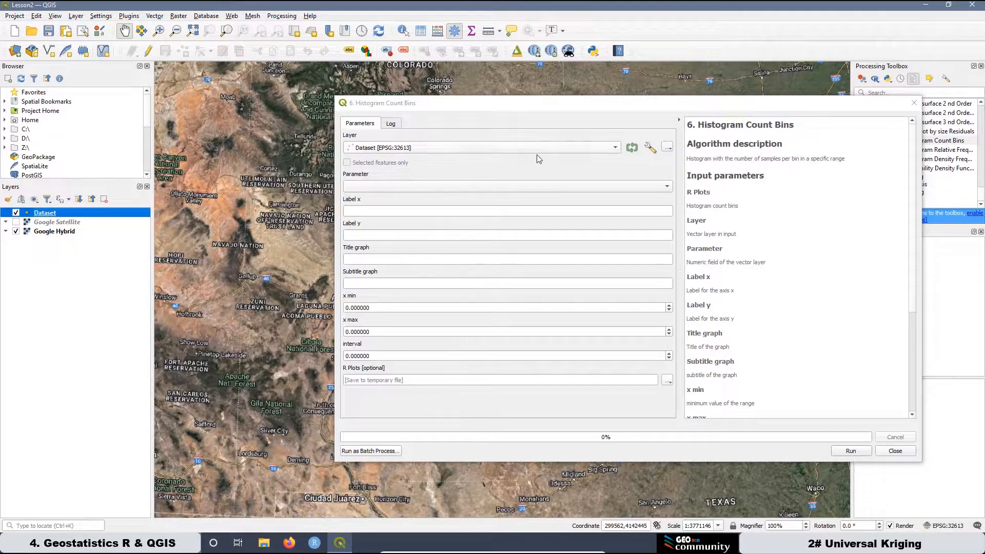
{"action": "left_click", "coordinate": [388, 186]}
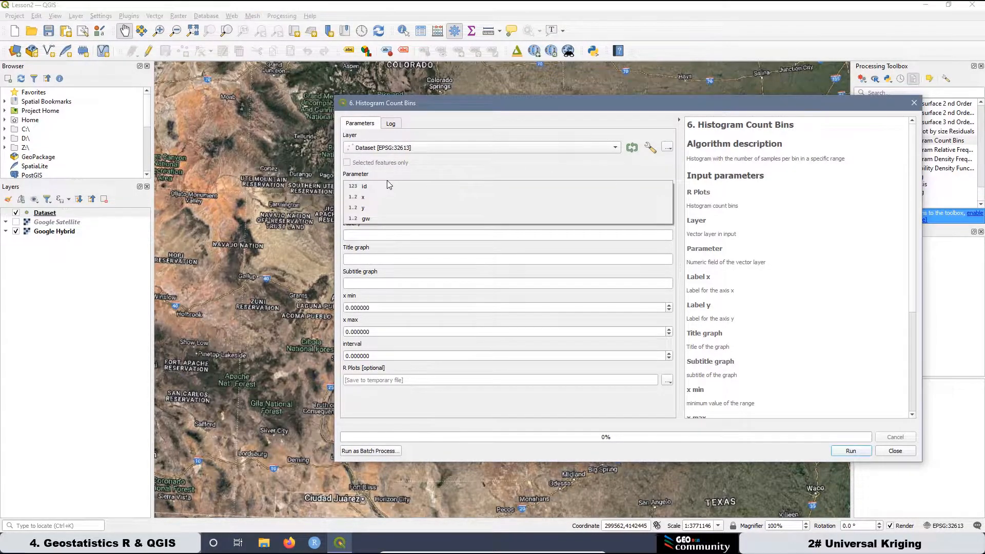
{"action": "left_click", "coordinate": [375, 218]}
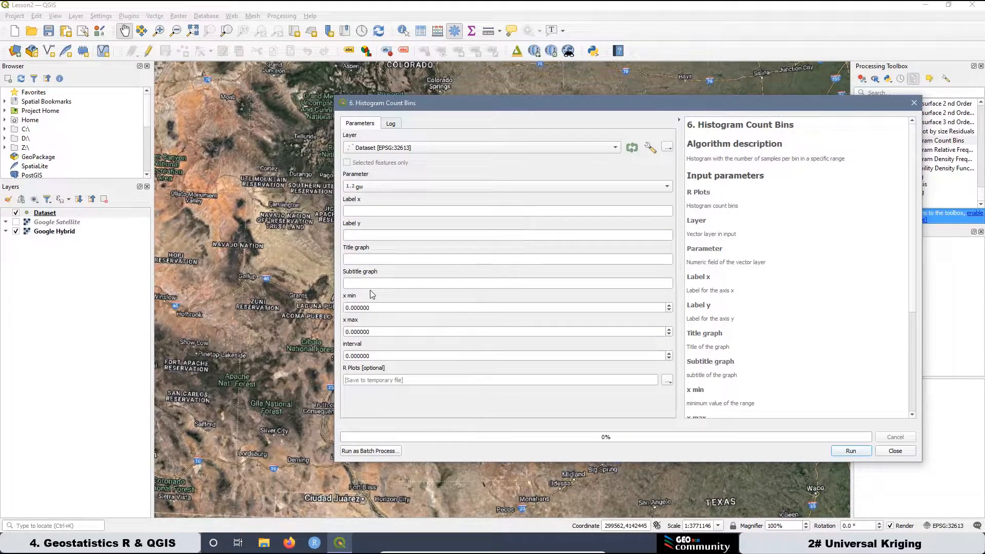
Label the x axis "Groundwater Elevation [m]" and the y axis "Number of Samples", with title "Histogram" and subtitle "Raw Data".
{"action": "left_click", "coordinate": [364, 211]}
{"action": "type", "text": "Groundwater Elevation [m]"}
{"action": "key", "text": "Tab"}
{"action": "type", "text": "Number of Samples"}
{"action": "key", "text": "Tab"}
{"action": "type", "text": "Histogram"}
{"action": "key", "text": "Tab"}
{"action": "type", "text": "Raw Data"}
{"action": "key", "text": "Tab"}
{"action": "key", "text": "Tab"}
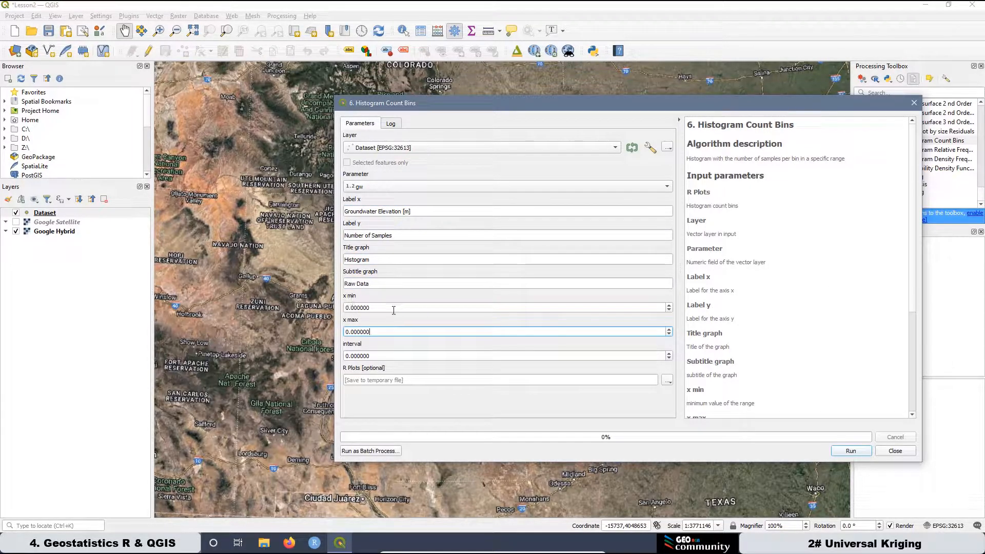
Open the Dataset layer's attribute table and sort it by gw in ascending order.
{"action": "right_click", "coordinate": [50, 215]}
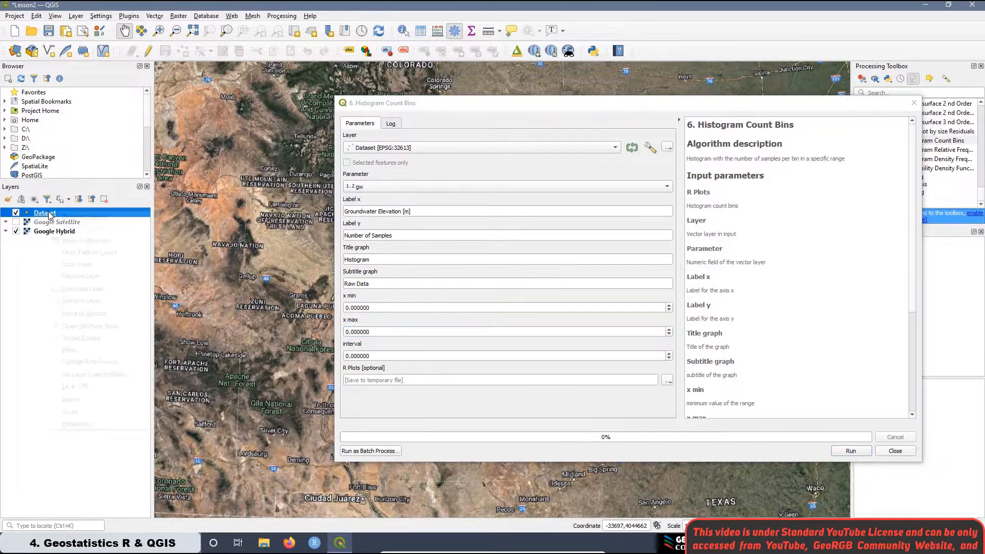
{"action": "left_click", "coordinate": [79, 326]}
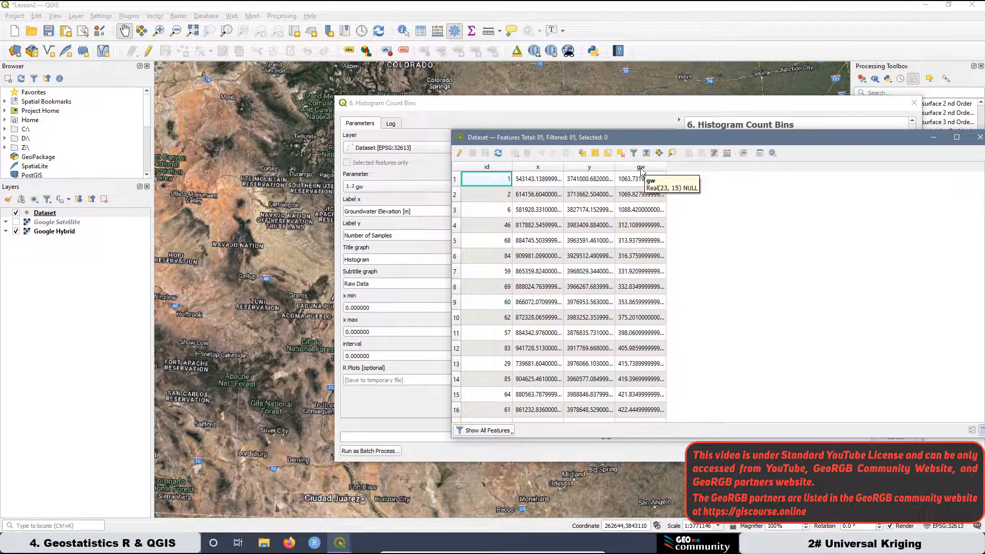
{"action": "left_click", "coordinate": [642, 169]}
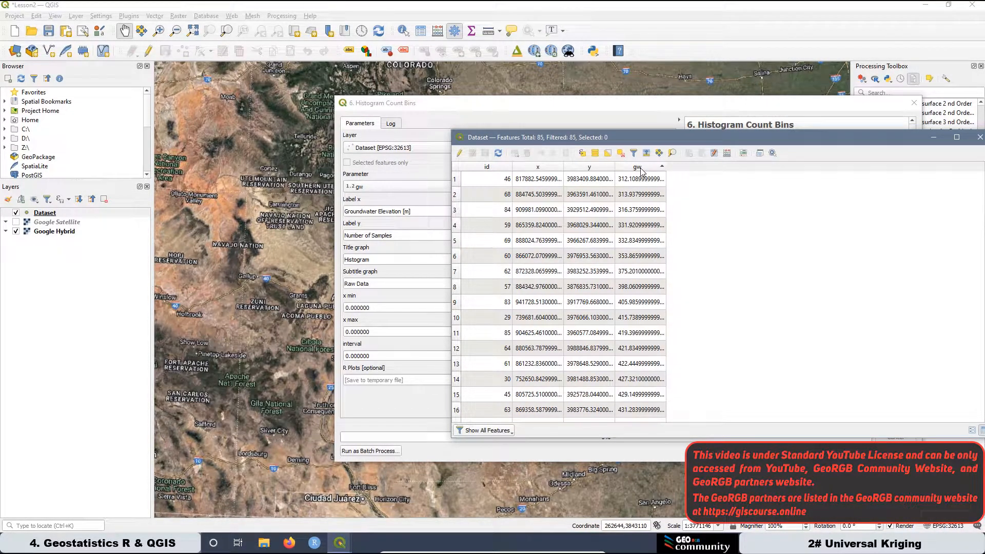
{"action": "left_click", "coordinate": [641, 168]}
{"action": "left_click", "coordinate": [641, 170]}
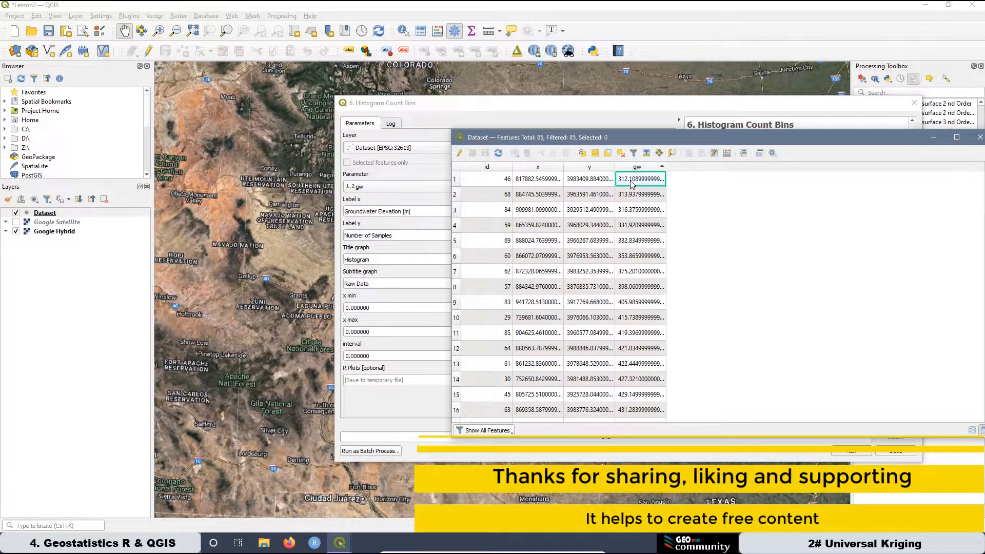
Copy the smallest gw value from the table into the histogram's x min and shorten it to 312.108.
{"action": "right_click", "coordinate": [632, 184]}
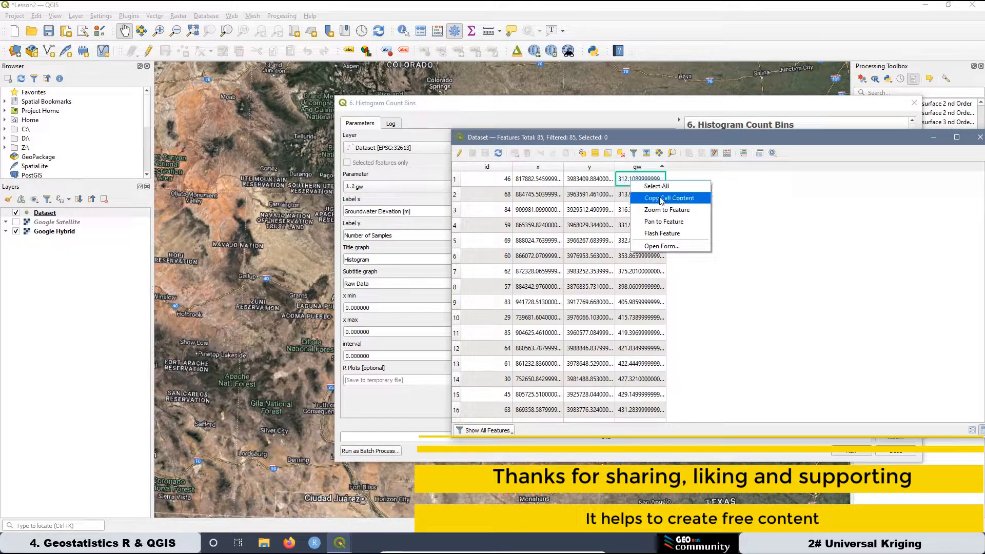
{"action": "left_click", "coordinate": [662, 198]}
{"action": "left_click", "coordinate": [443, 334]}
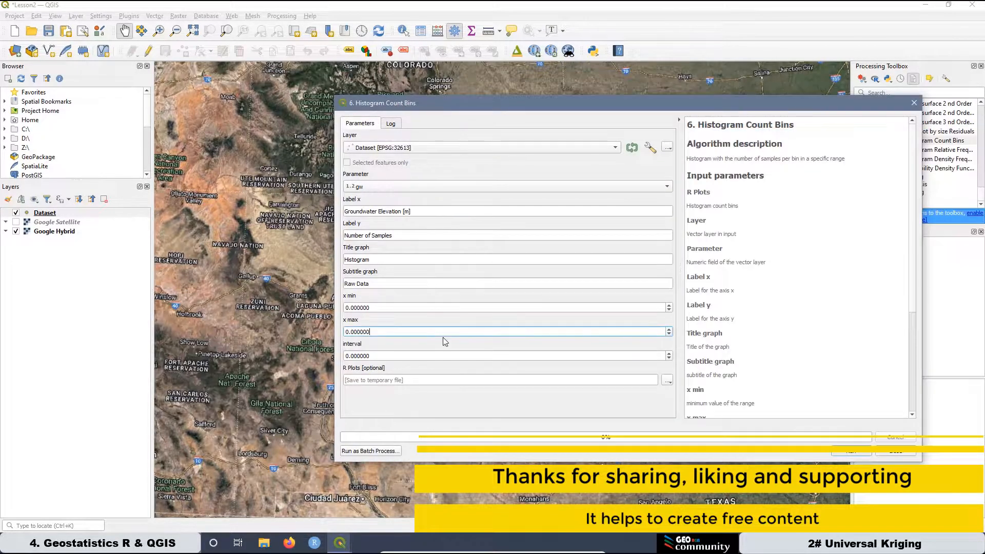
{"action": "double_click", "coordinate": [359, 307]}
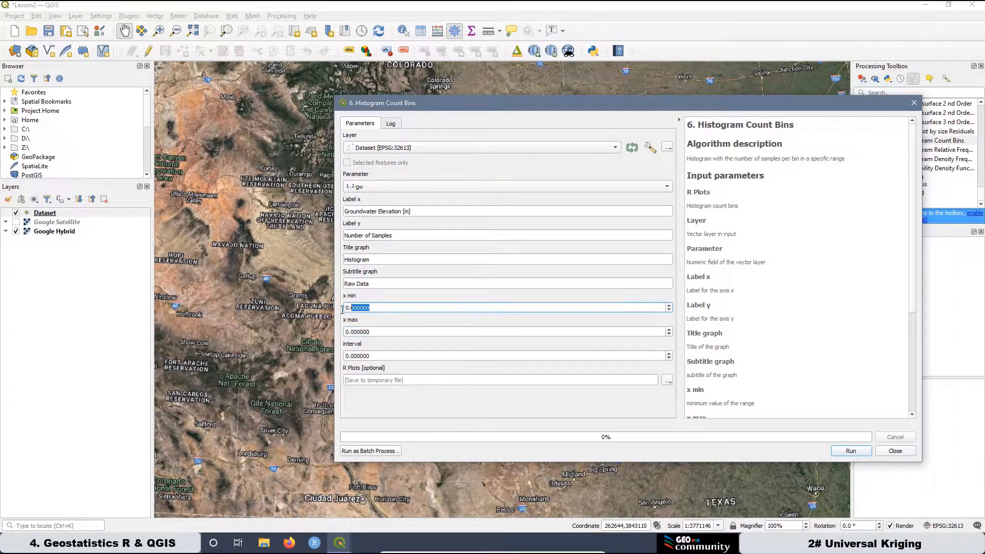
{"action": "right_click", "coordinate": [354, 309]}
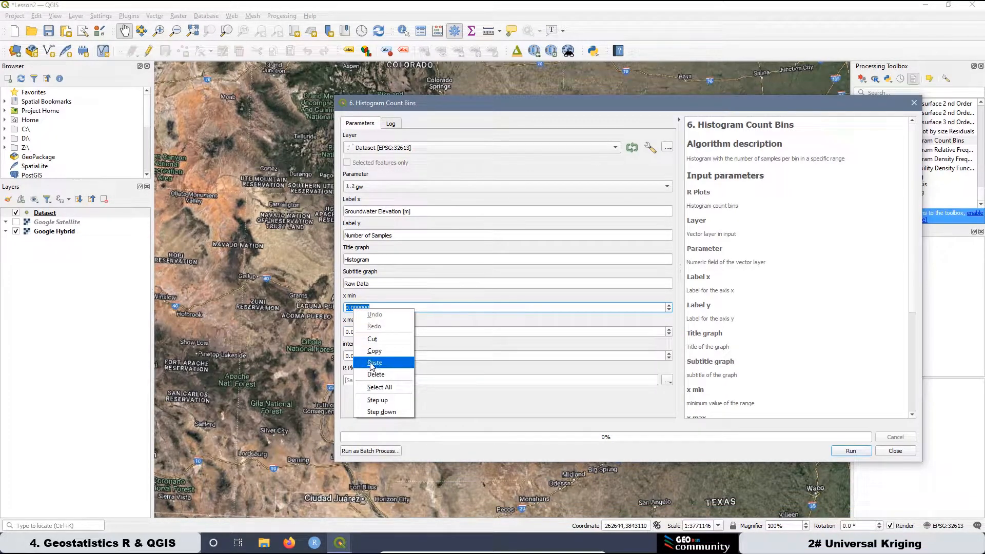
{"action": "left_click", "coordinate": [376, 353]}
{"action": "left_click_drag", "start_coordinate": [409, 309], "coordinate": [371, 310]}
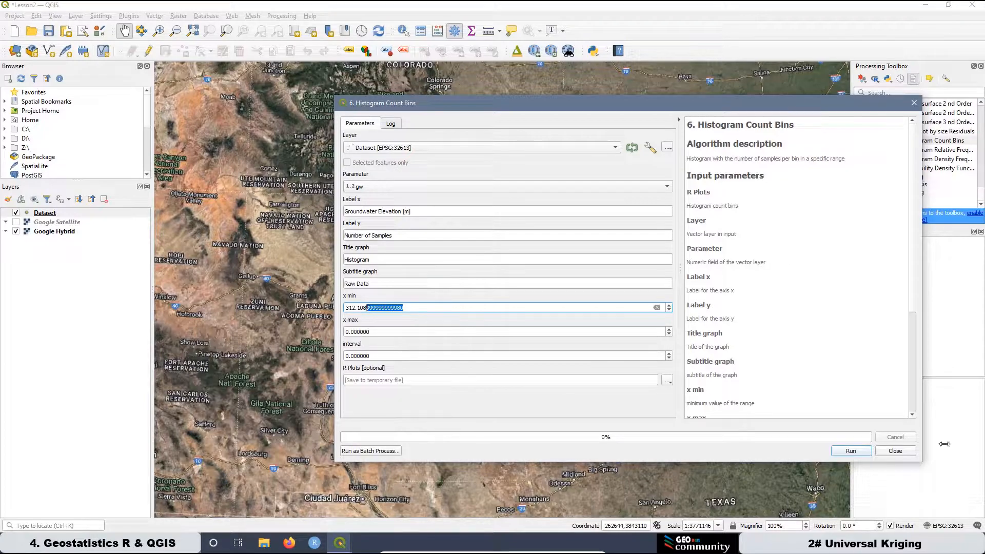
{"action": "key", "text": "BackSpace"}
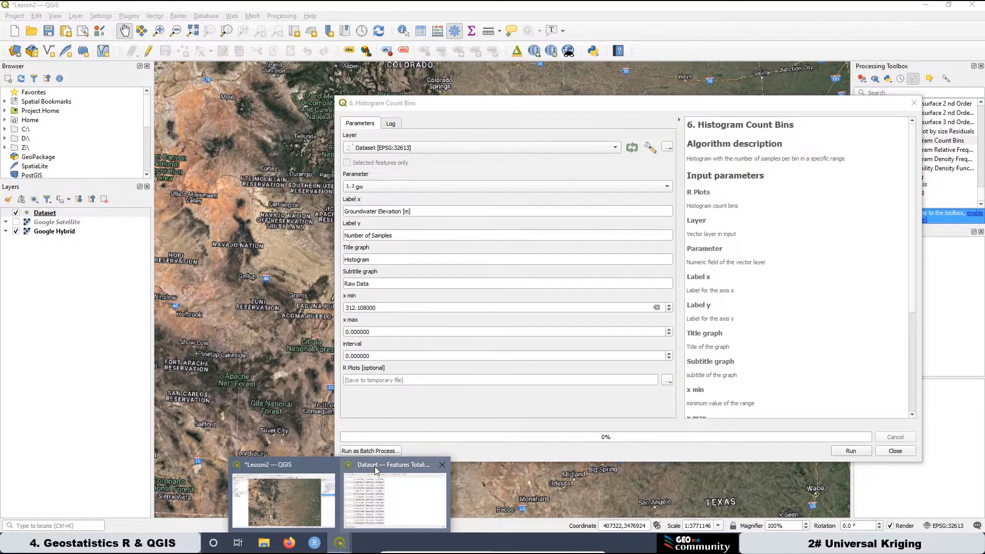
Sort the attribute table by gw descending, then copy the largest value into x max, shortened to 1088.420.
{"action": "left_click", "coordinate": [378, 472]}
{"action": "left_click", "coordinate": [646, 168]}
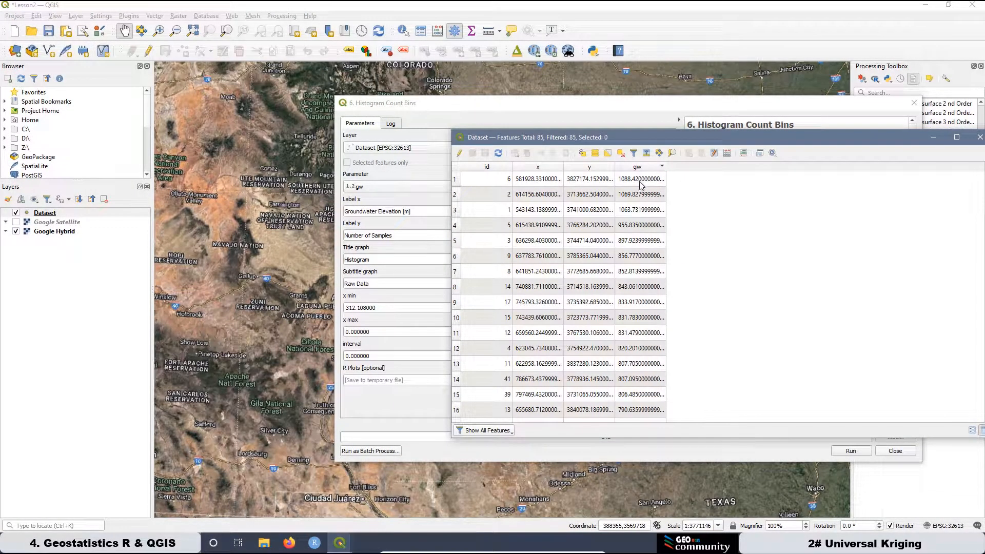
{"action": "right_click", "coordinate": [638, 179]}
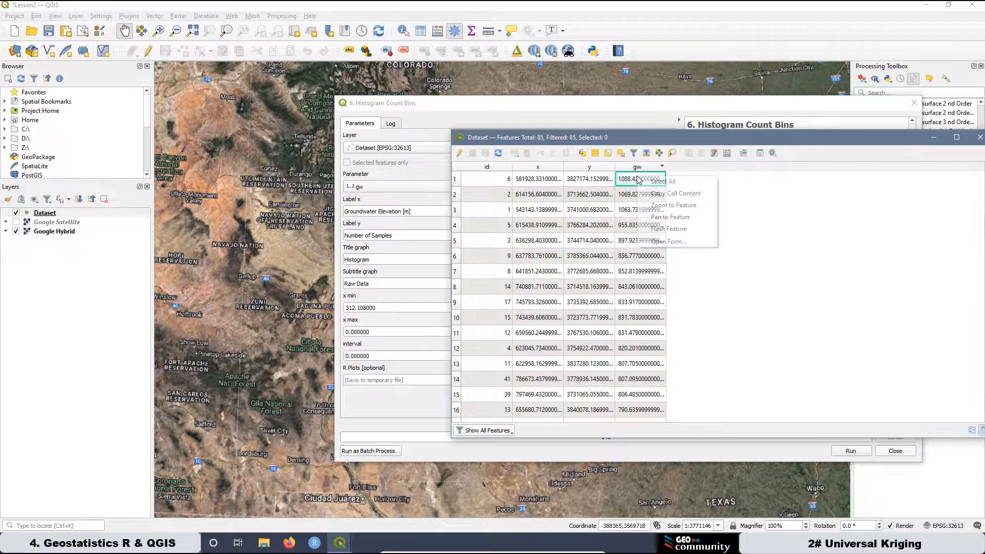
{"action": "left_click", "coordinate": [670, 193]}
{"action": "left_click", "coordinate": [358, 307]}
{"action": "double_click", "coordinate": [355, 331]}
{"action": "right_click", "coordinate": [355, 332]}
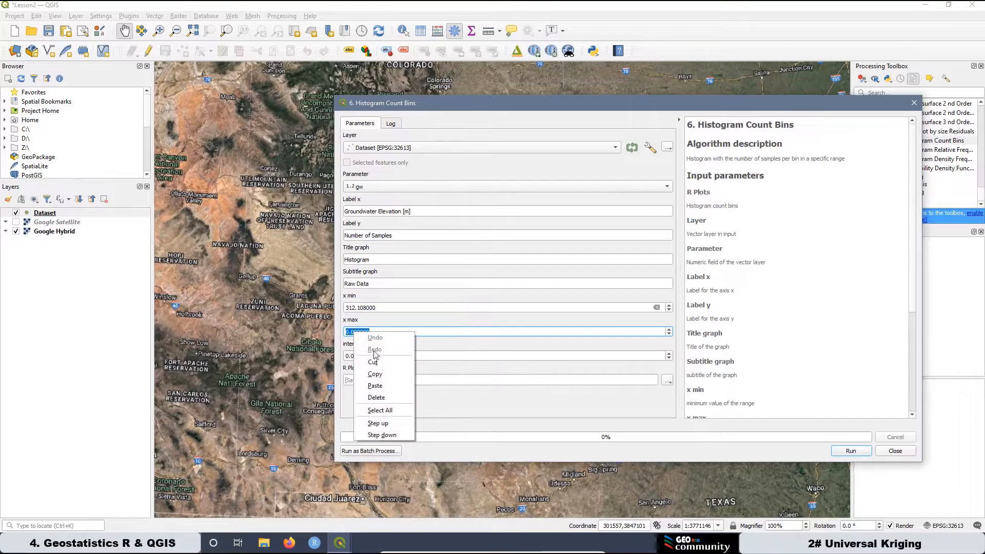
{"action": "left_click", "coordinate": [372, 382]}
{"action": "left_click_drag", "start_coordinate": [411, 333], "coordinate": [376, 335]}
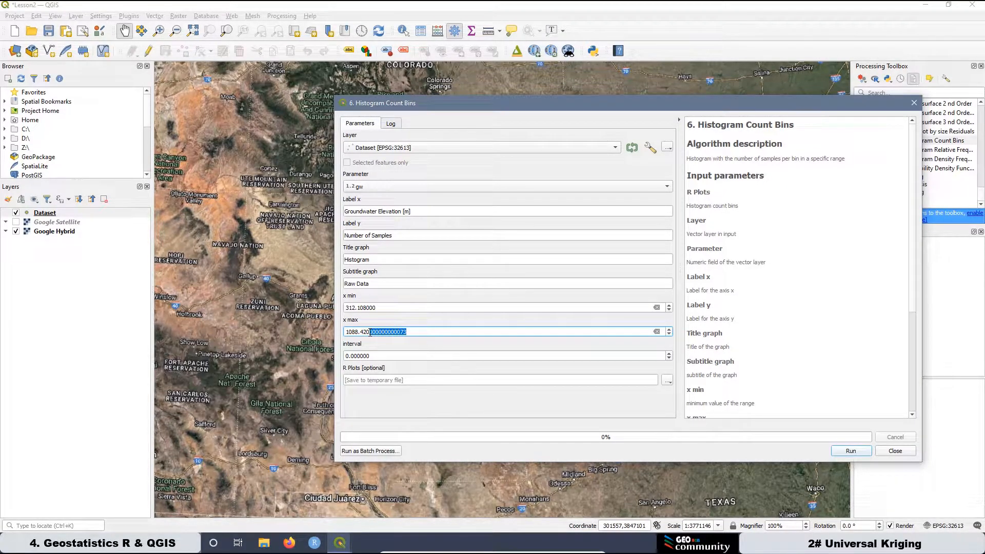
{"action": "key", "text": "BackSpace"}
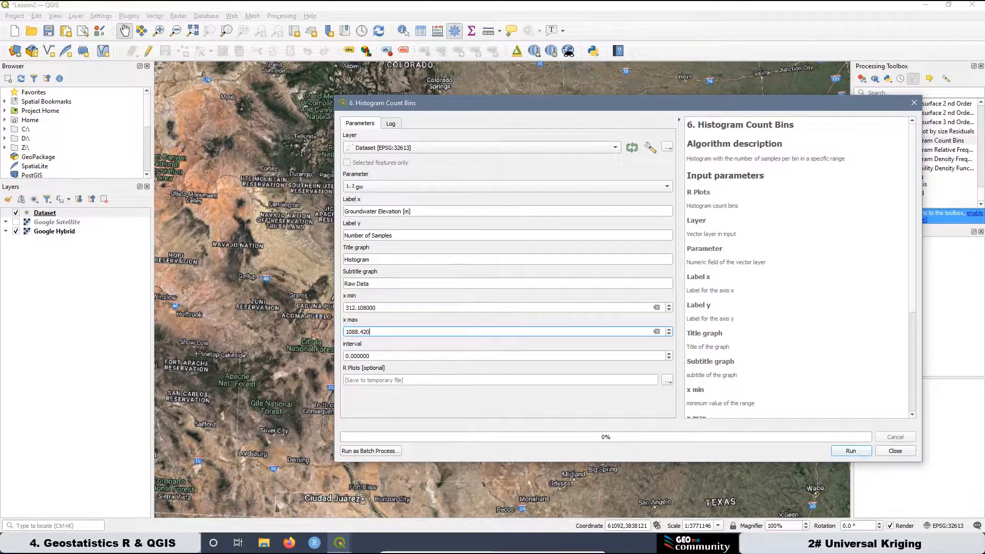
Open the Windows Calculator, paste the histogram's x max value 1088.420000 into it and begin a subtraction.
{"action": "left_click", "coordinate": [54, 543]}
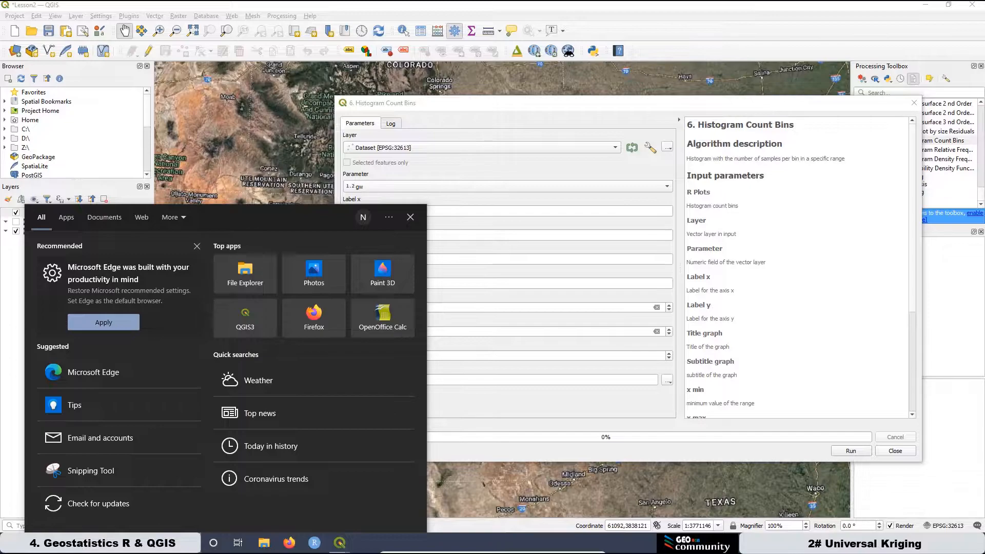
{"action": "type", "text": "calc"}
{"action": "left_click", "coordinate": [319, 275]}
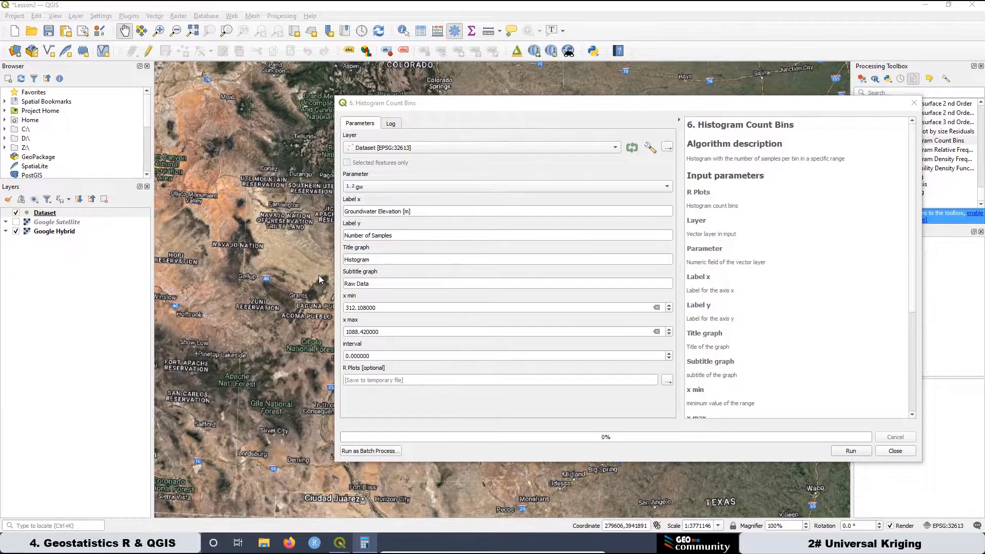
{"action": "left_click", "coordinate": [390, 331]}
{"action": "left_click_drag", "start_coordinate": [390, 329], "coordinate": [339, 328]}
{"action": "right_click", "coordinate": [360, 331]}
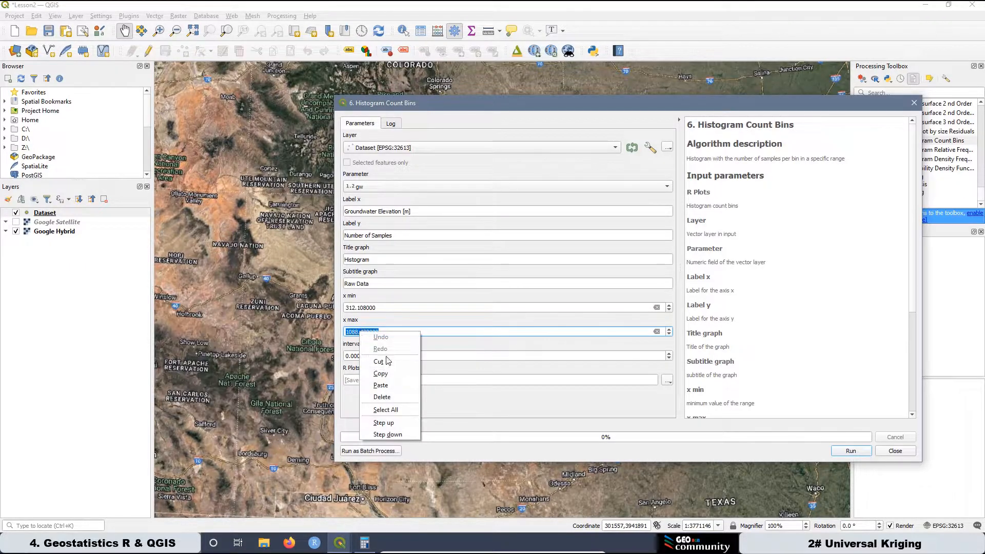
{"action": "left_click", "coordinate": [388, 375]}
{"action": "left_click", "coordinate": [365, 544]}
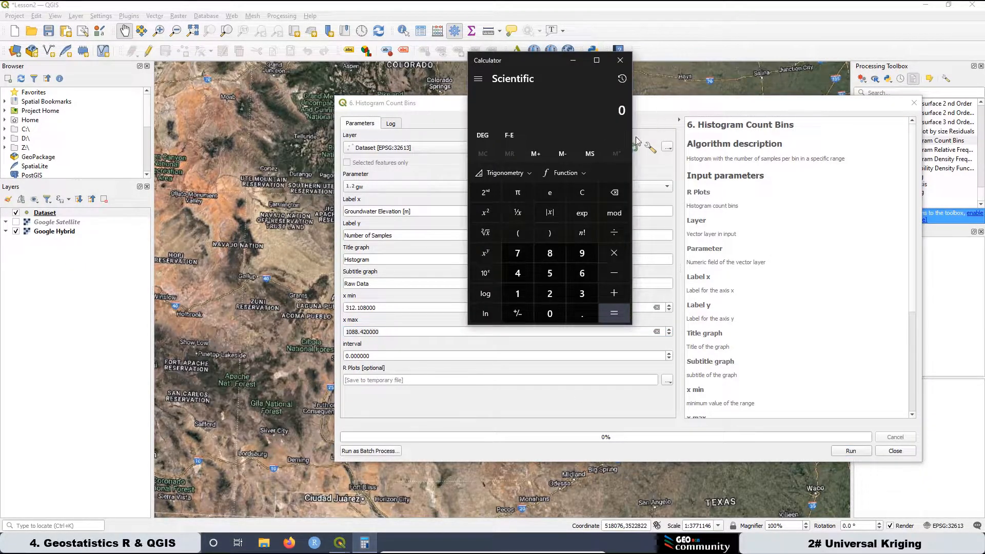
{"action": "right_click", "coordinate": [587, 111]}
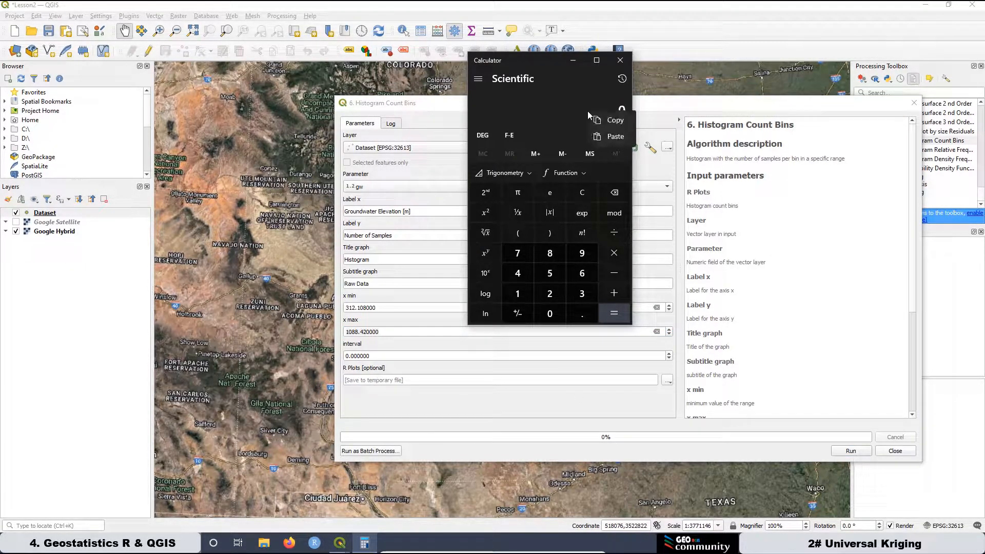
{"action": "left_click", "coordinate": [616, 137]}
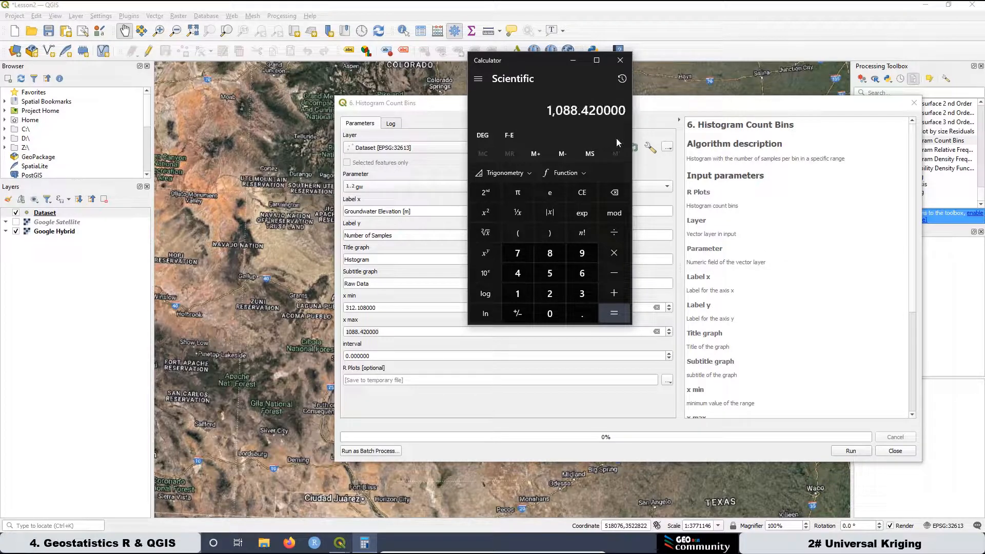
{"action": "left_click", "coordinate": [616, 273]}
{"action": "left_click", "coordinate": [518, 297]}
{"action": "left_click", "coordinate": [549, 314]}
{"action": "double_click", "coordinate": [556, 256]}
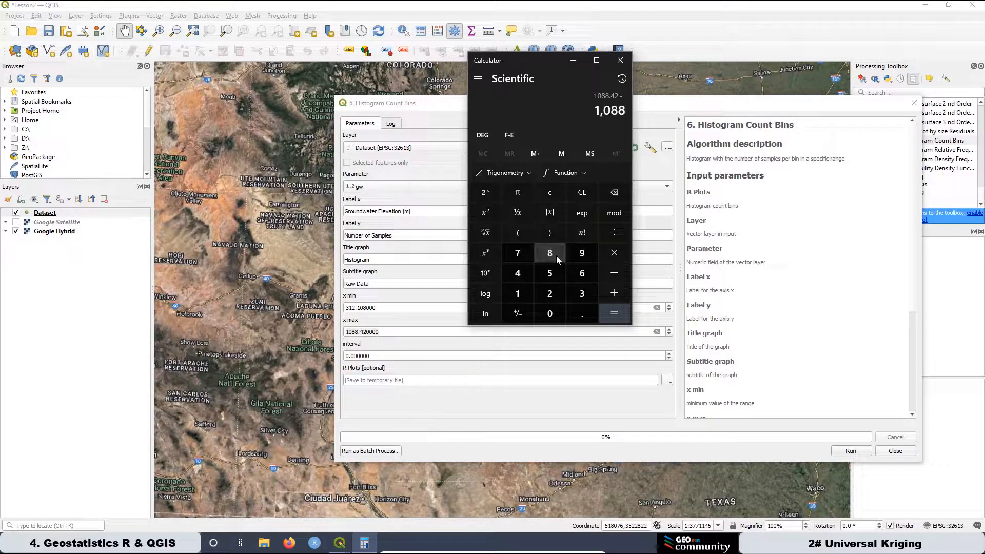
{"action": "left_click", "coordinate": [619, 193]}
{"action": "left_click", "coordinate": [619, 192]}
{"action": "left_click", "coordinate": [619, 193]}
{"action": "left_click", "coordinate": [619, 193]}
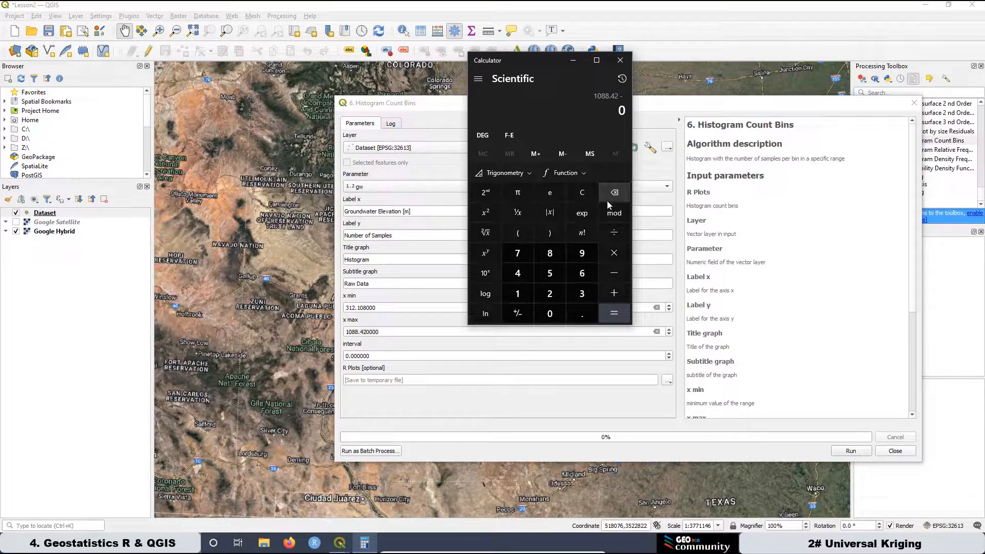
Subtract the x min value 312.108 in the Calculator to compute the data range.
{"action": "left_click", "coordinate": [579, 297]}
{"action": "left_click", "coordinate": [516, 292]}
{"action": "left_click", "coordinate": [549, 293]}
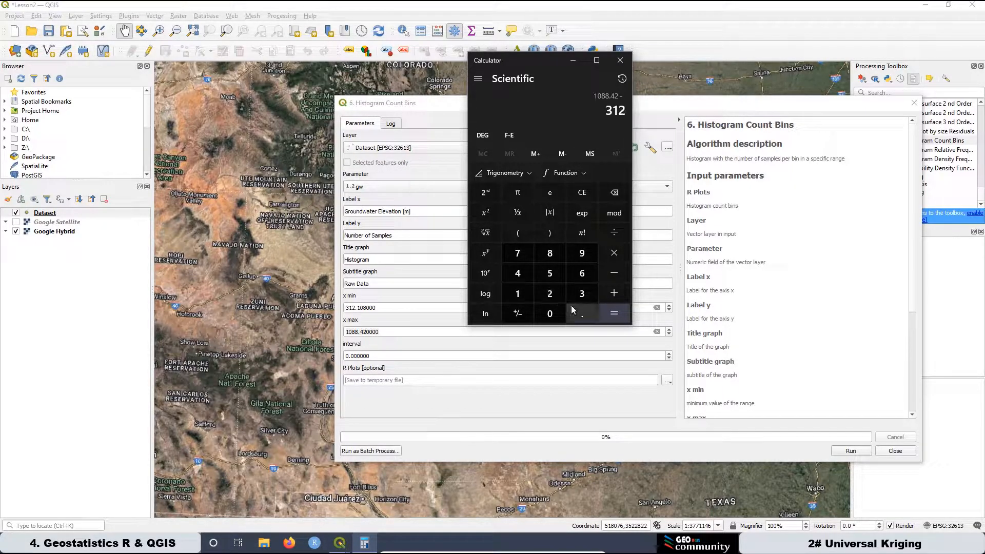
{"action": "left_click", "coordinate": [578, 316]}
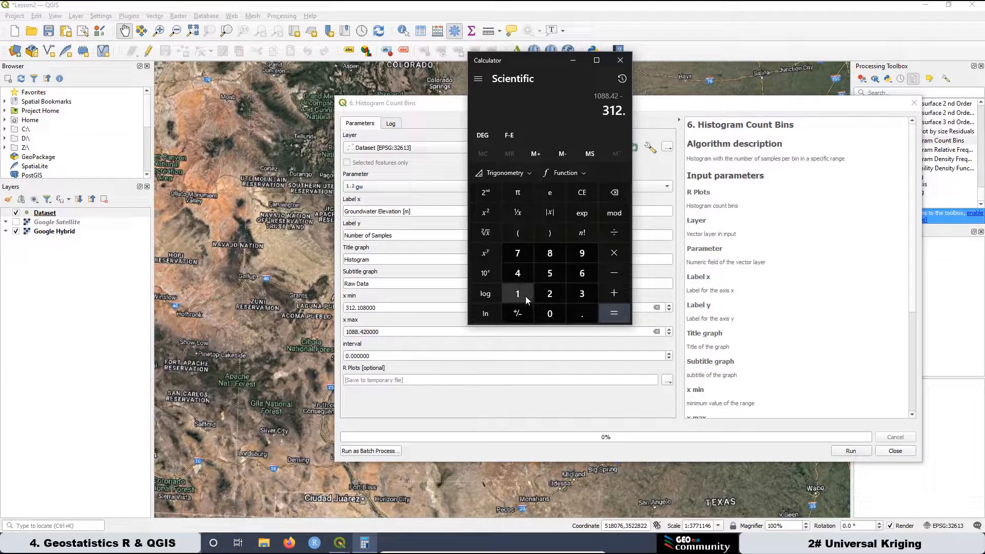
{"action": "left_click", "coordinate": [527, 297]}
{"action": "left_click", "coordinate": [549, 314]}
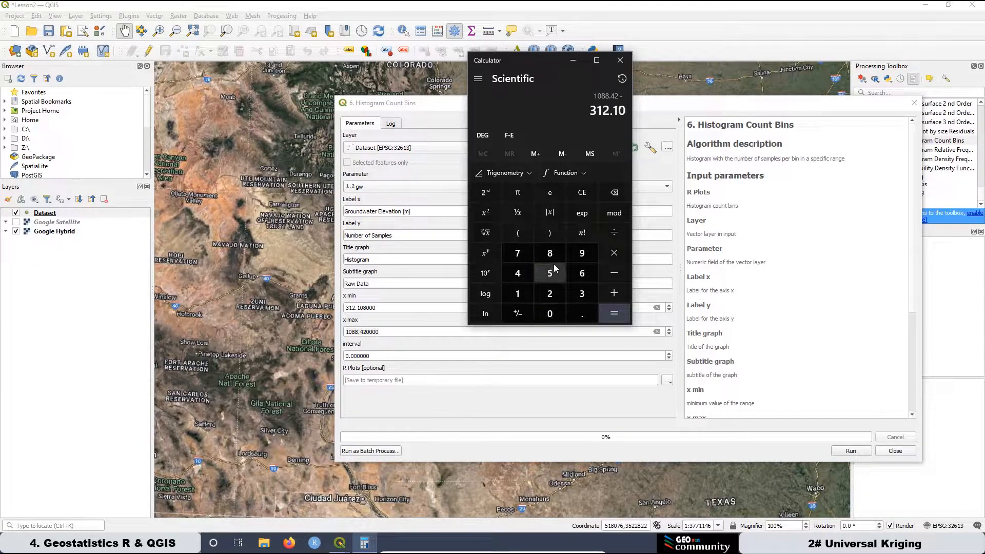
{"action": "left_click", "coordinate": [550, 253]}
{"action": "left_click", "coordinate": [625, 314]}
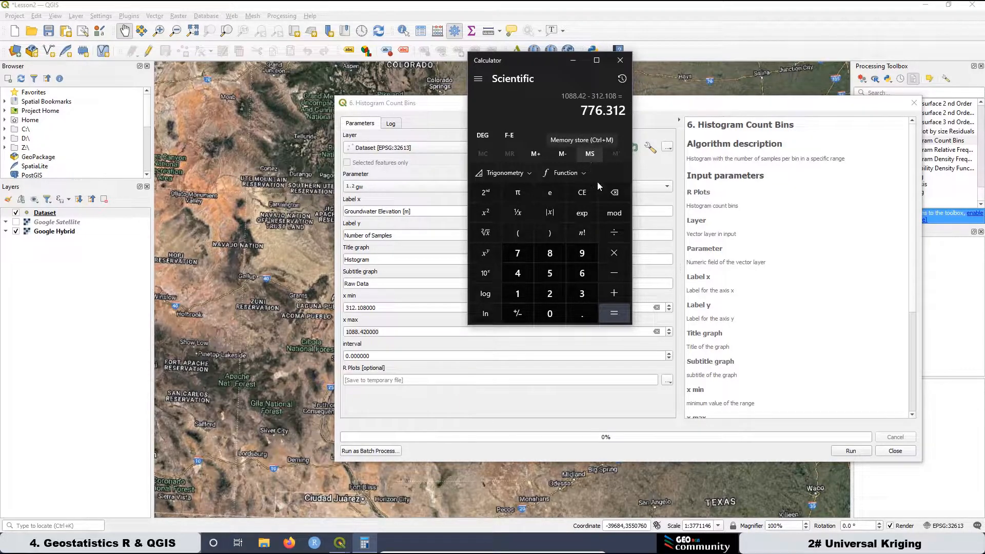
Divide the data range 776.312 by 10 in the Calculator to compute the bin interval.
{"action": "left_click", "coordinate": [616, 233]}
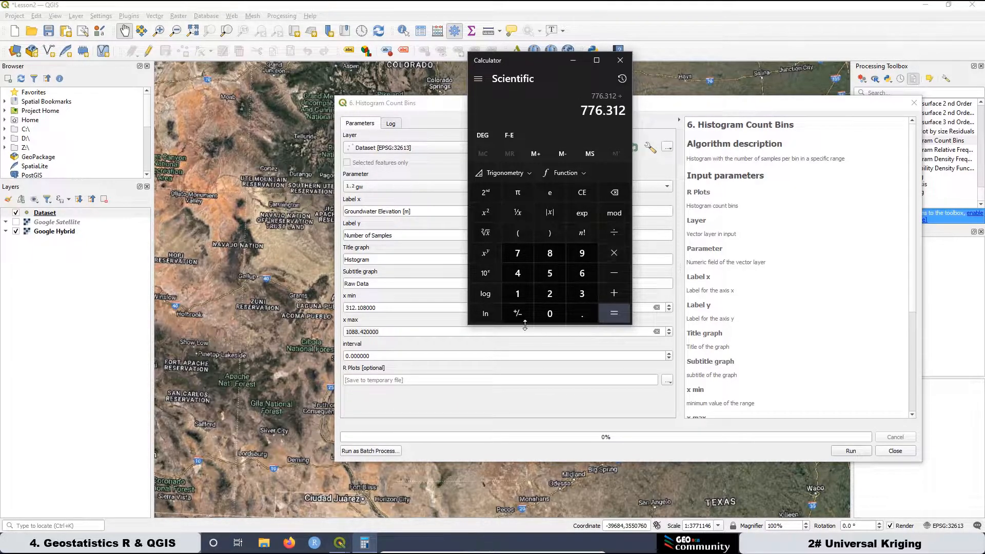
{"action": "left_click", "coordinate": [518, 294]}
{"action": "left_click", "coordinate": [543, 306]}
{"action": "left_click", "coordinate": [614, 313]}
Copy the Calculator result 77.6312 and paste it as the histogram's interval.
{"action": "left_click_drag", "start_coordinate": [583, 113], "coordinate": [626, 112]}
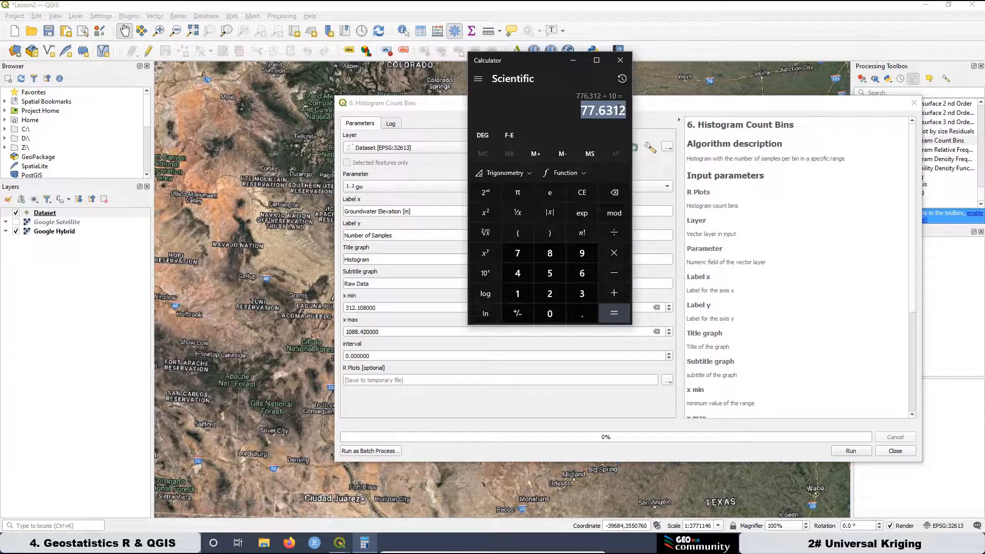
{"action": "right_click", "coordinate": [619, 111]}
{"action": "left_click", "coordinate": [642, 115]}
{"action": "left_click", "coordinate": [363, 357]}
{"action": "double_click", "coordinate": [362, 357]}
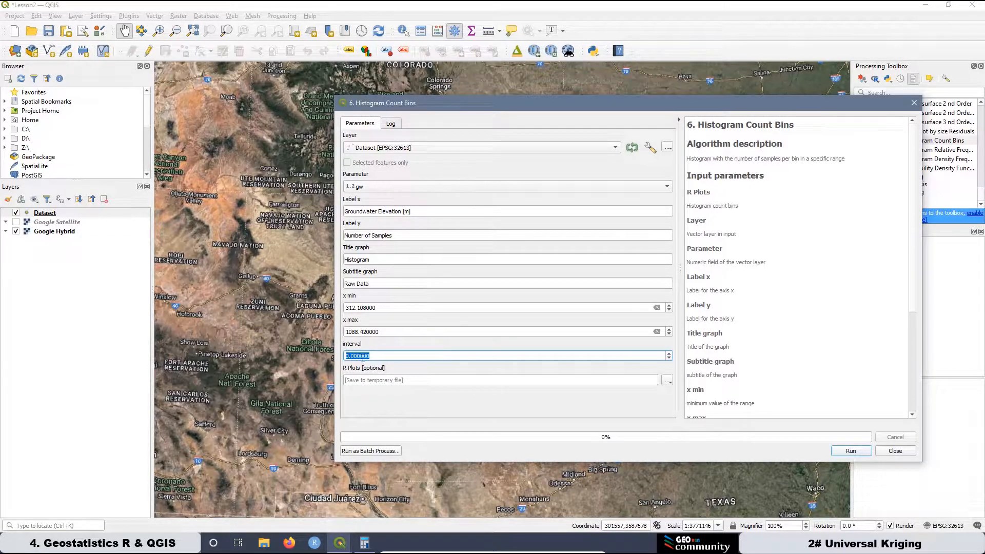
{"action": "right_click", "coordinate": [363, 358]}
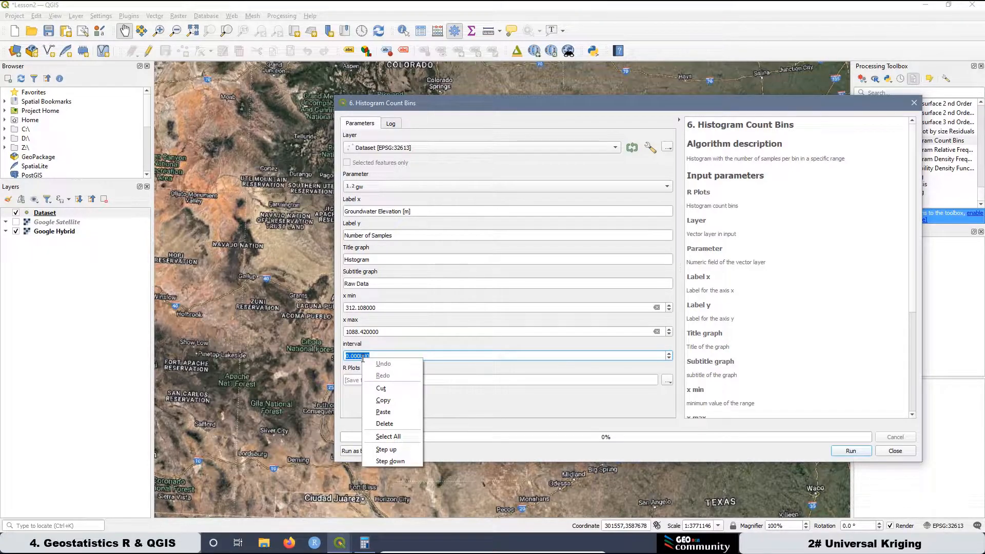
{"action": "left_click", "coordinate": [384, 412]}
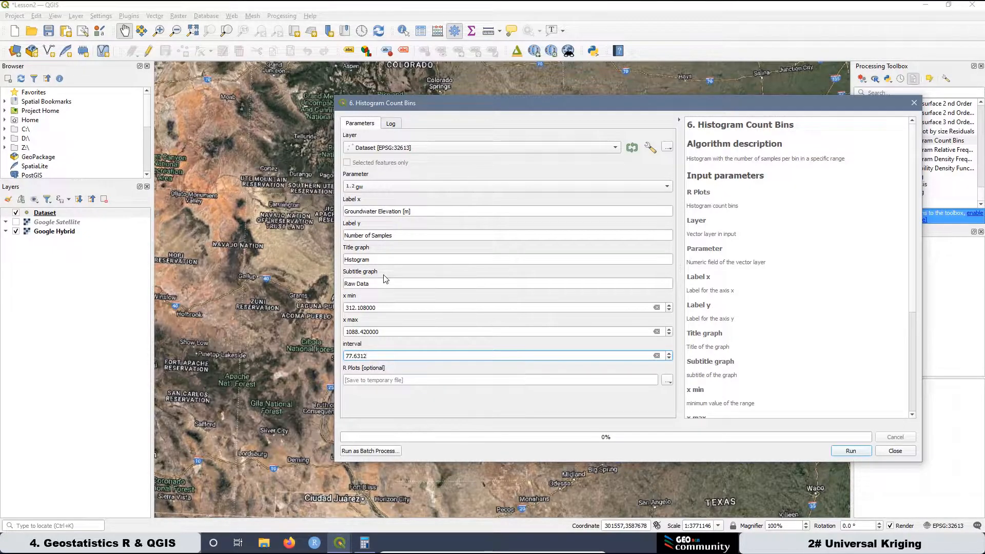
Open the Dataset layer's attribute table and sort it by id, descending and then ascending, to check the number of samples.
{"action": "right_click", "coordinate": [51, 213]}
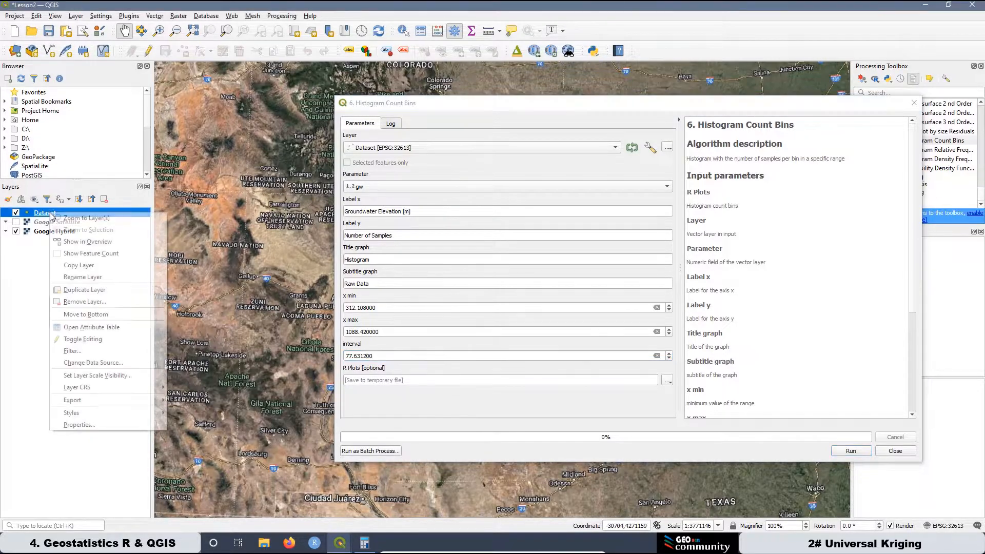
{"action": "left_click", "coordinate": [98, 328]}
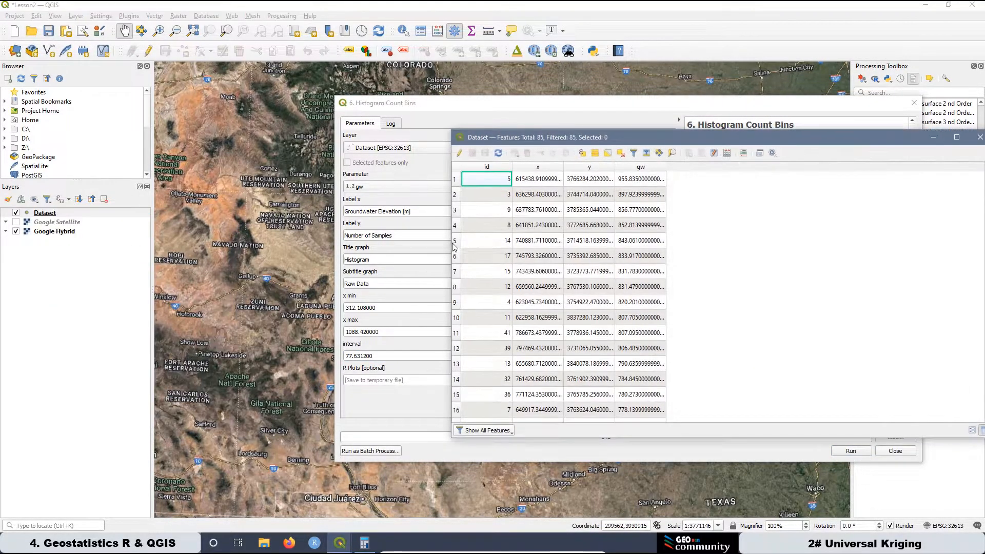
{"action": "left_click", "coordinate": [494, 169]}
{"action": "left_click", "coordinate": [494, 170]}
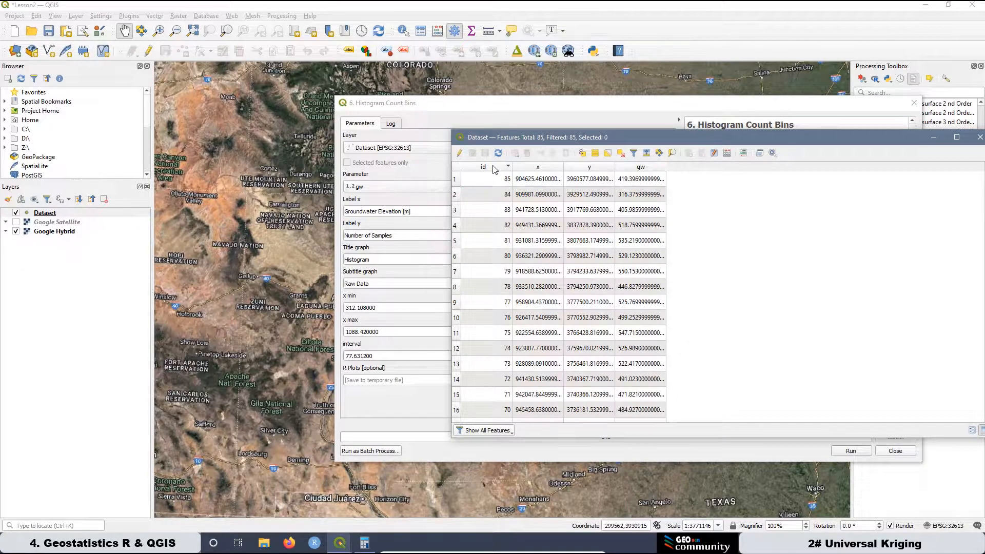
{"action": "left_click", "coordinate": [491, 167]}
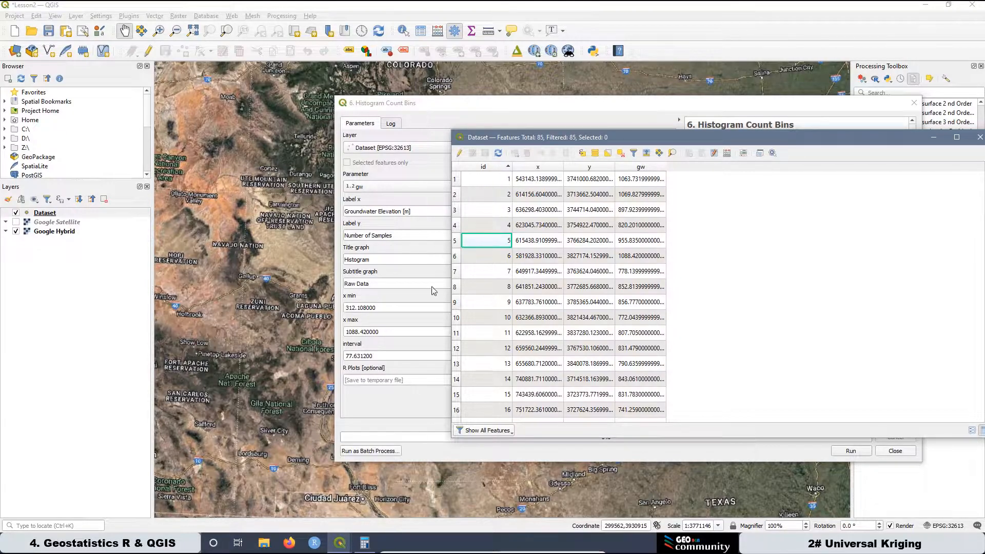
Compute the square root of 85 in the Calculator to check the bin count, then close the Calculator and the attribute table.
{"action": "left_click", "coordinate": [368, 547]}
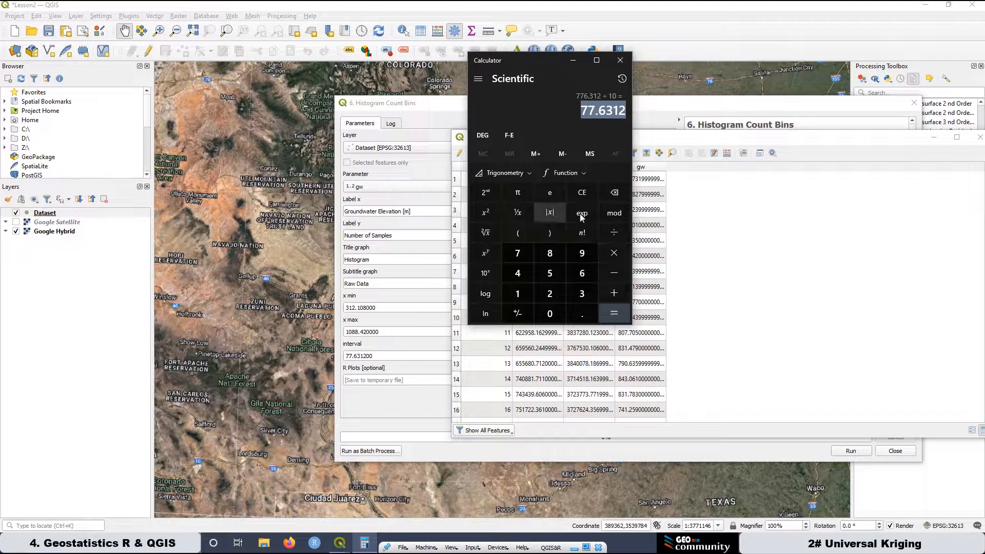
{"action": "left_click", "coordinate": [581, 194]}
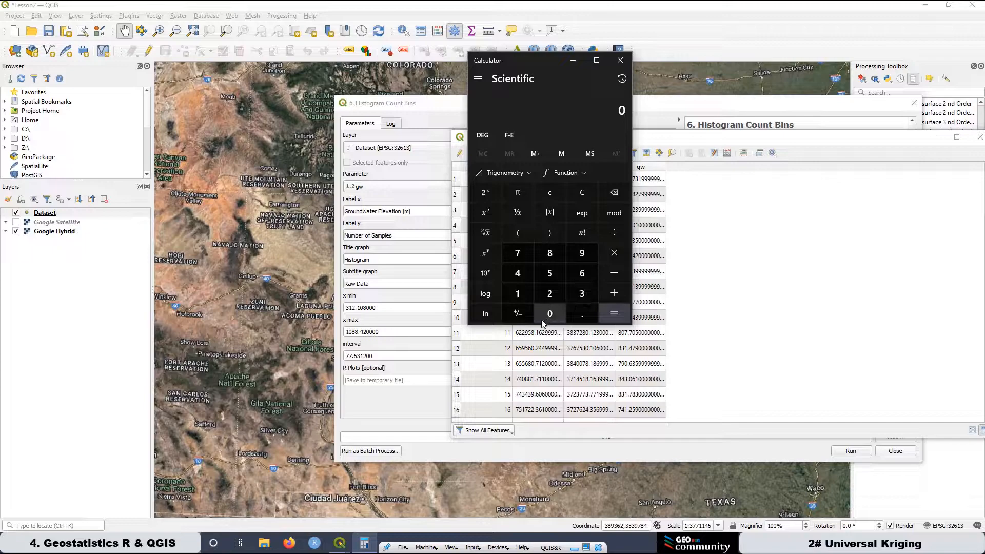
{"action": "left_click", "coordinate": [550, 253]}
{"action": "left_click", "coordinate": [549, 273]}
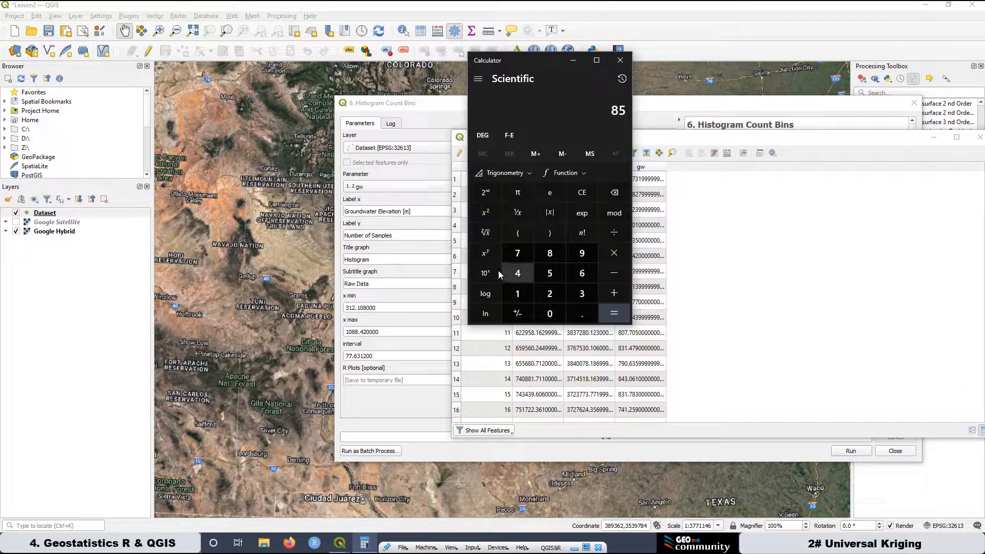
{"action": "left_click", "coordinate": [486, 233]}
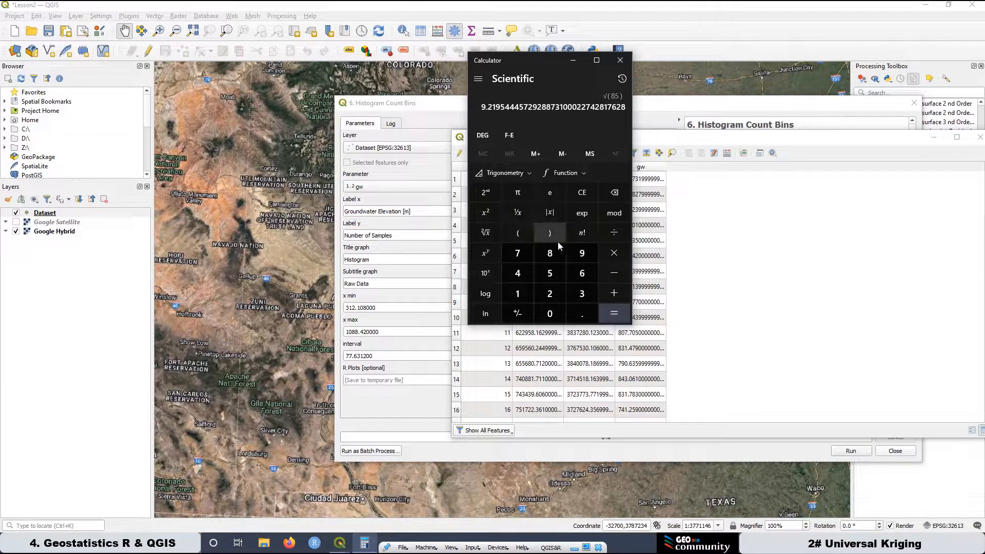
{"action": "left_click", "coordinate": [620, 60]}
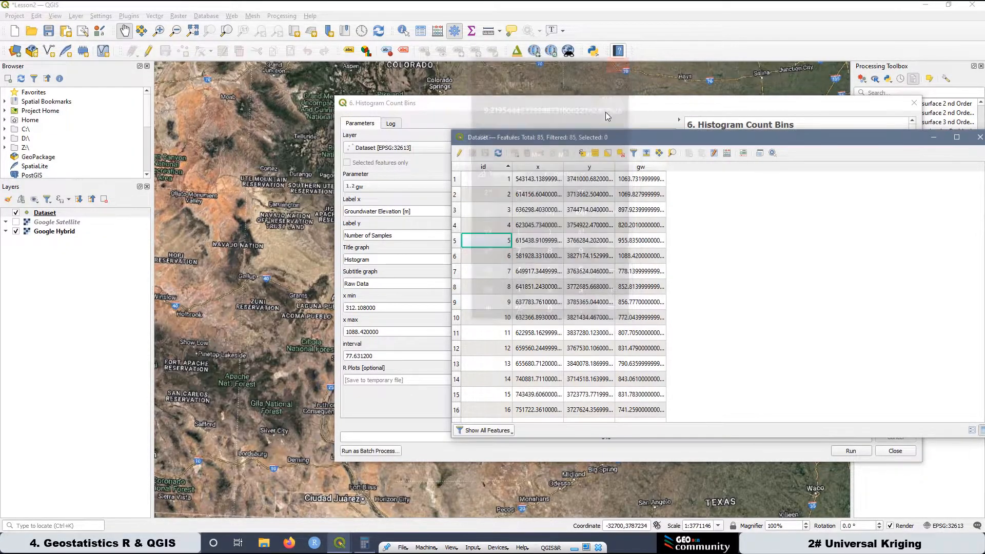
{"action": "left_click", "coordinate": [980, 137]}
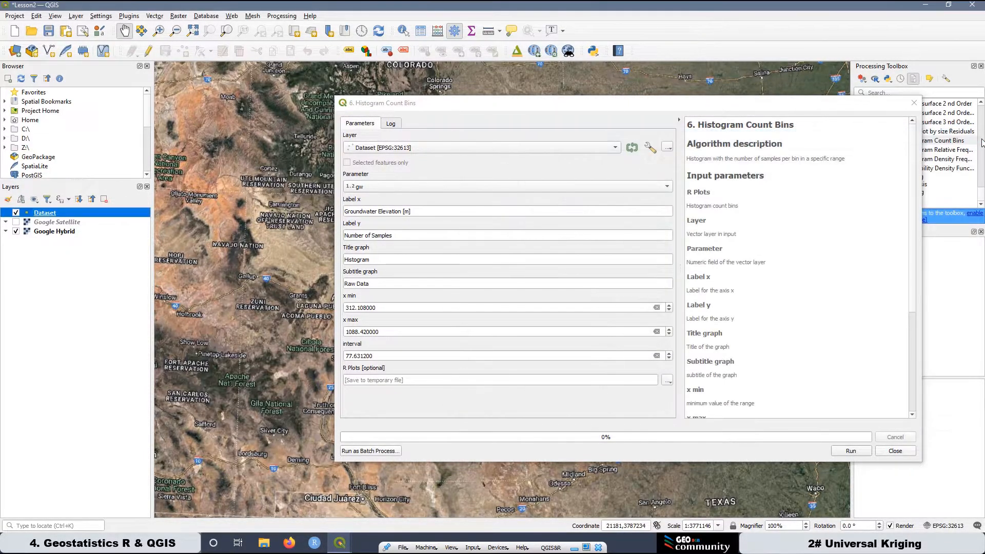
Run Histogram Count Bins and open the resulting R plot in the browser, enlarged to 150%.
{"action": "left_click", "coordinate": [850, 451]}
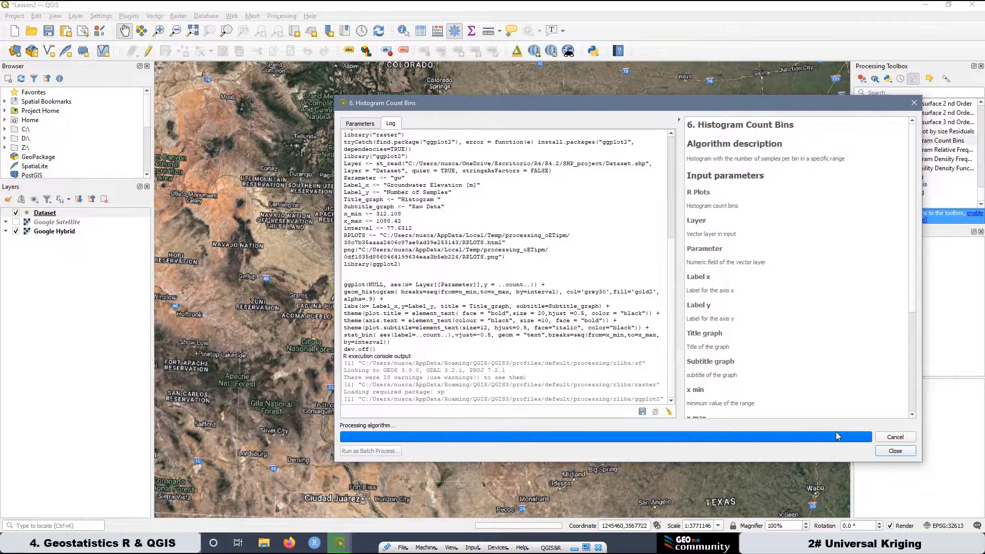
{"action": "left_click_drag", "start_coordinate": [808, 105], "coordinate": [653, 97]}
{"action": "double_click", "coordinate": [894, 241]}
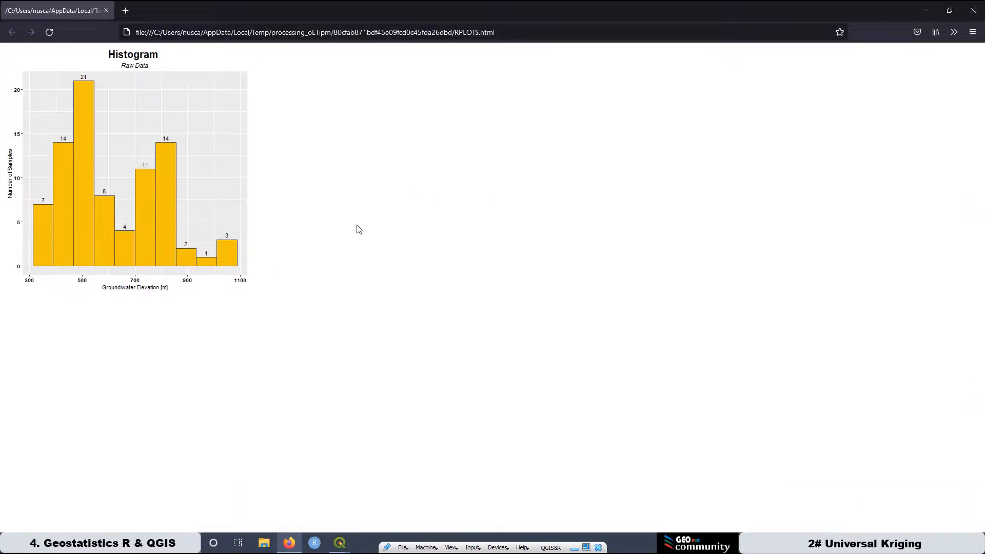
{"action": "scroll", "coordinate": [359, 230], "scroll_direction": "up", "scroll_amount": 4}
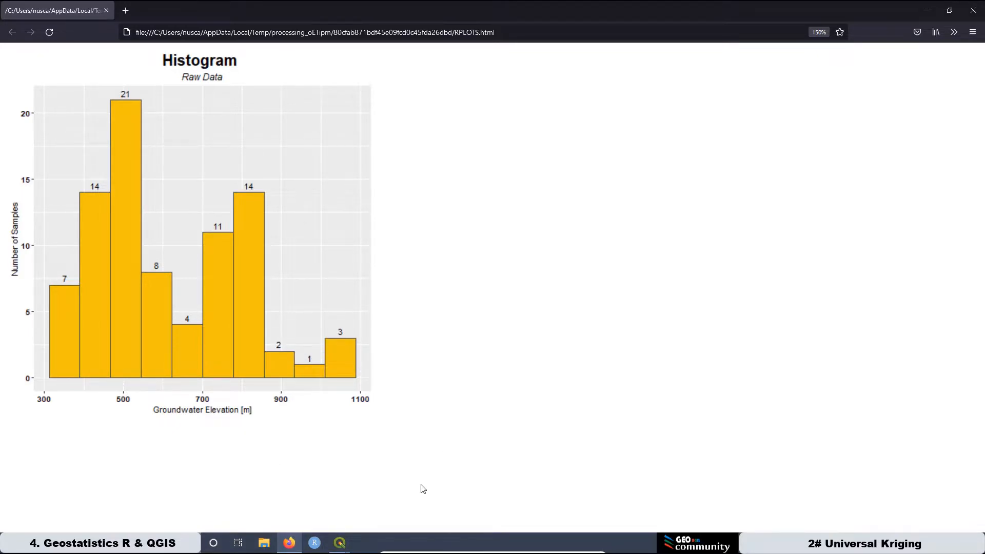
Switch back to the Lesson2 project in QGIS and open the R script 18. Kolmogorov-Smirlov test (Lillie).
{"action": "mouse_move", "coordinate": [341, 544]}
{"action": "left_click", "coordinate": [290, 467]}
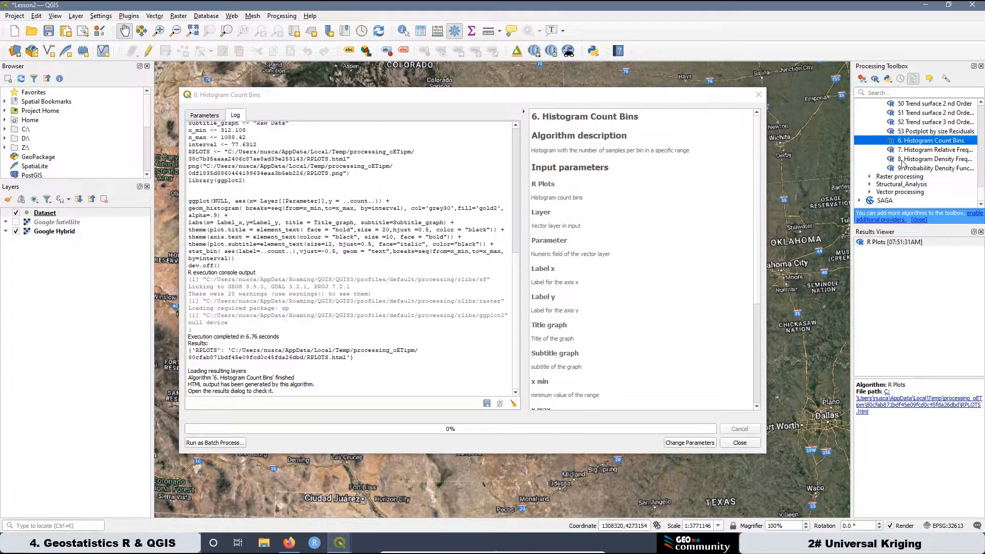
{"action": "scroll", "coordinate": [903, 164], "scroll_direction": "up", "scroll_amount": 3}
{"action": "scroll", "coordinate": [903, 163], "scroll_direction": "up", "scroll_amount": 10}
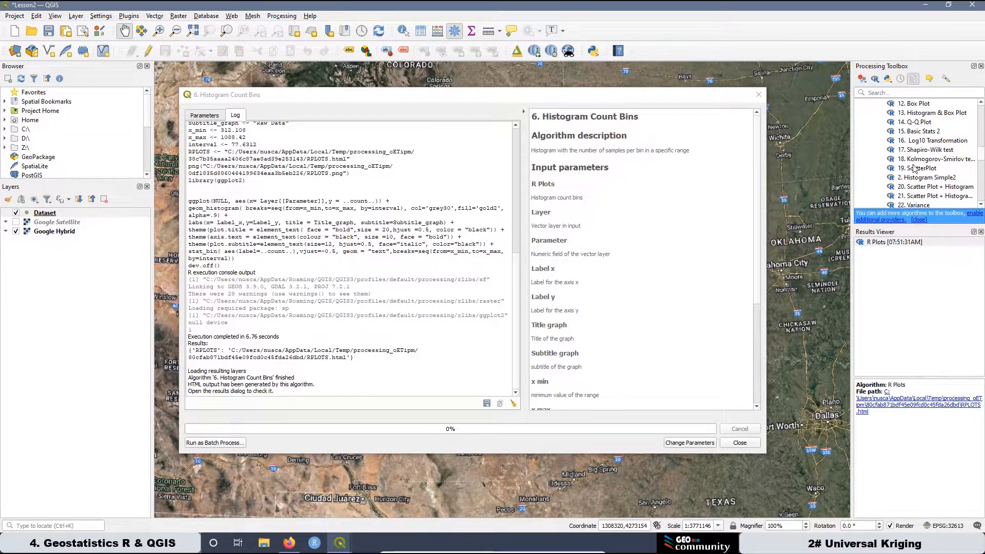
{"action": "double_click", "coordinate": [915, 159]}
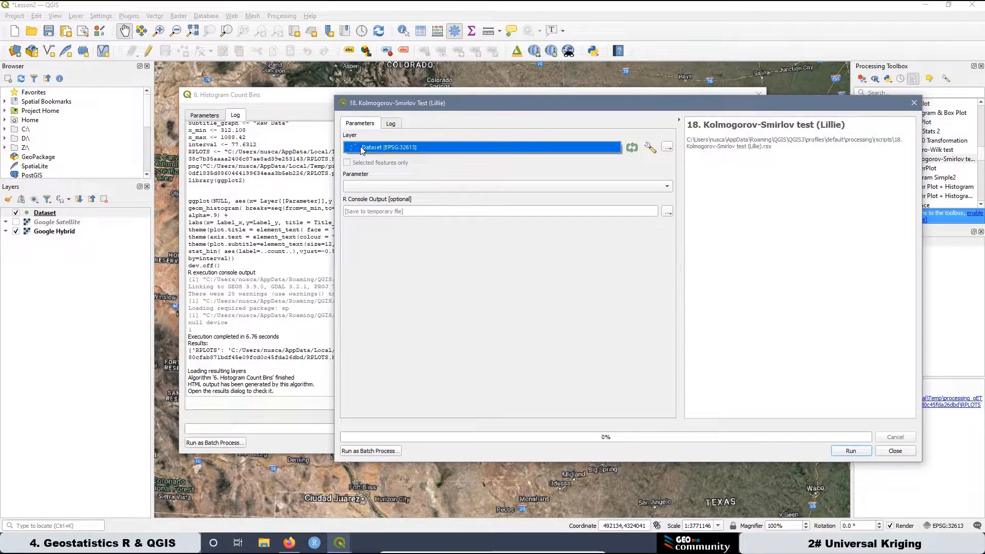
Run the Kolmogorov-Smirnov test on the Dataset layer with gw as the parameter.
{"action": "left_click", "coordinate": [614, 149]}
{"action": "left_click", "coordinate": [614, 149]}
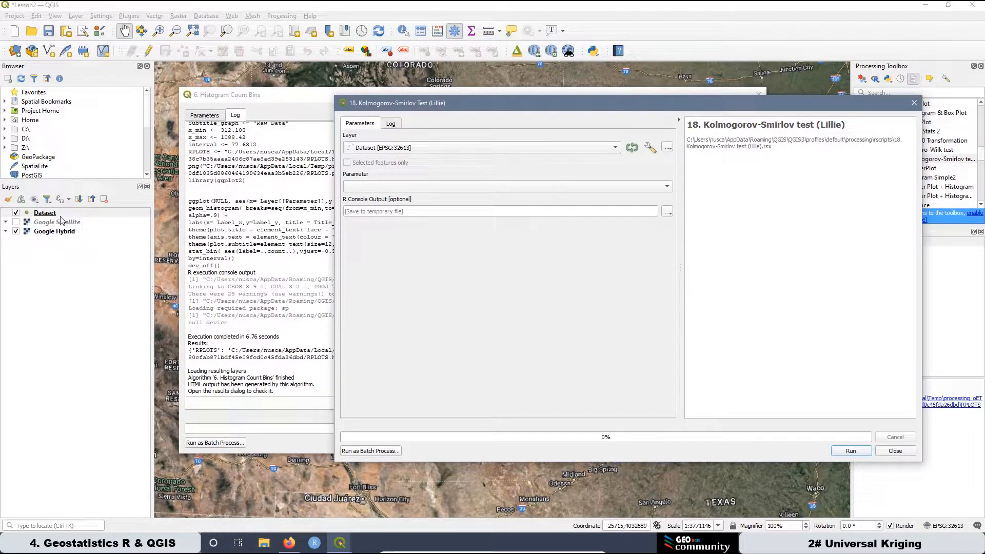
{"action": "left_click", "coordinate": [390, 186]}
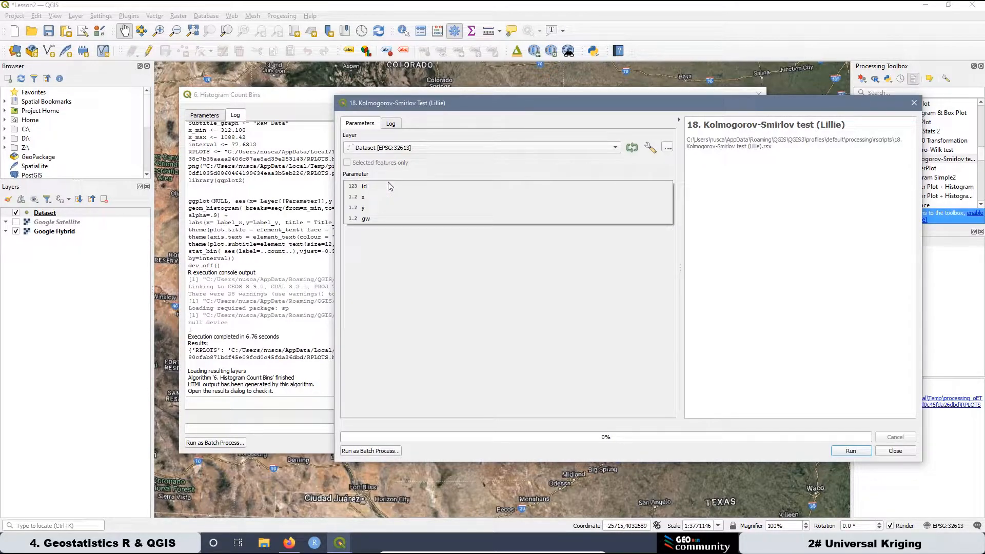
{"action": "left_click", "coordinate": [369, 219]}
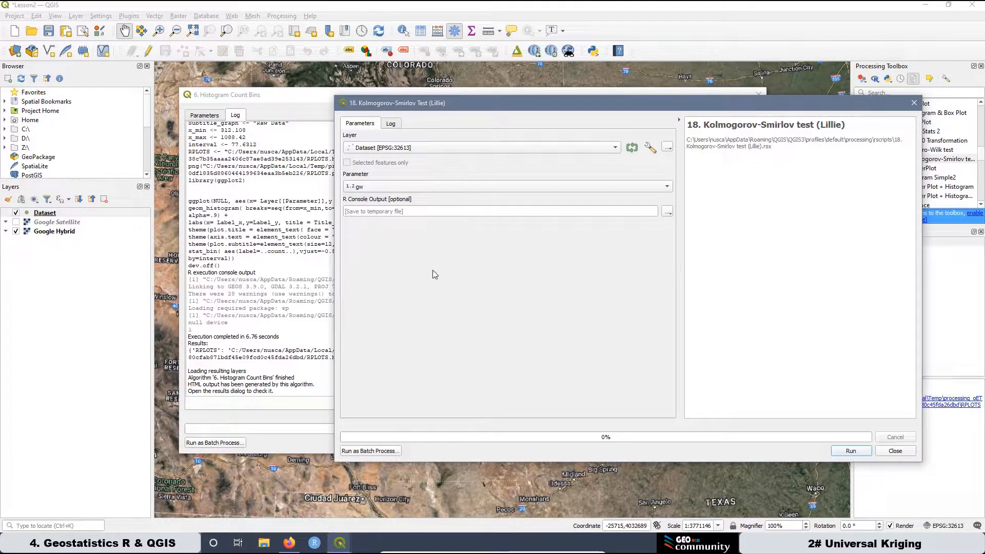
{"action": "left_click", "coordinate": [849, 455]}
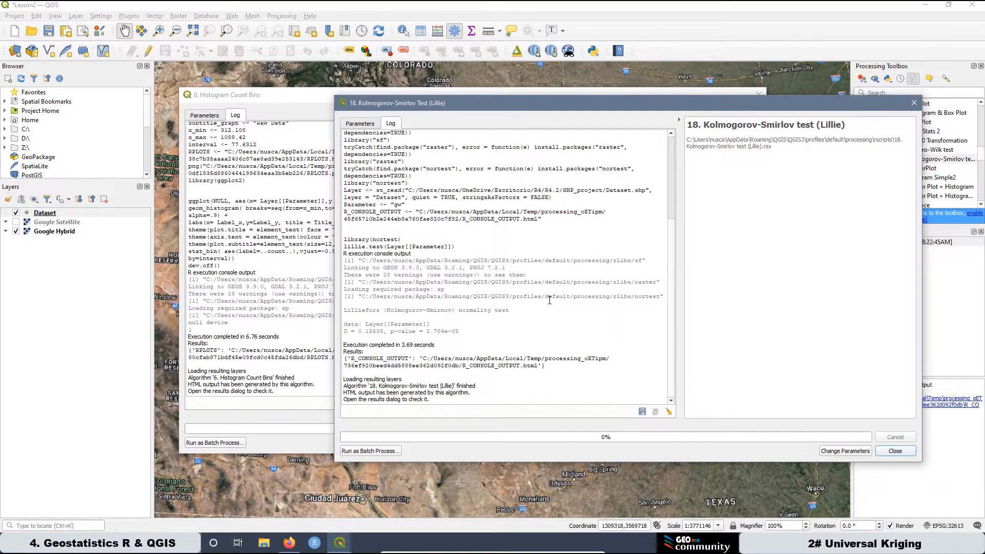
Examine the p-value in the normality test log and compare it with the raw data histogram in the browser.
{"action": "left_click_drag", "start_coordinate": [459, 331], "coordinate": [392, 329]}
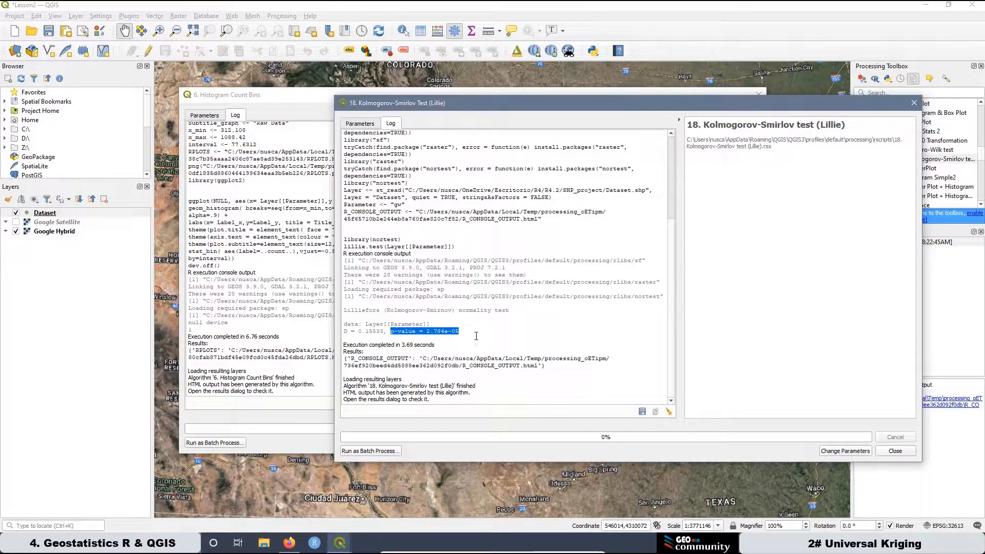
{"action": "left_click", "coordinate": [358, 357]}
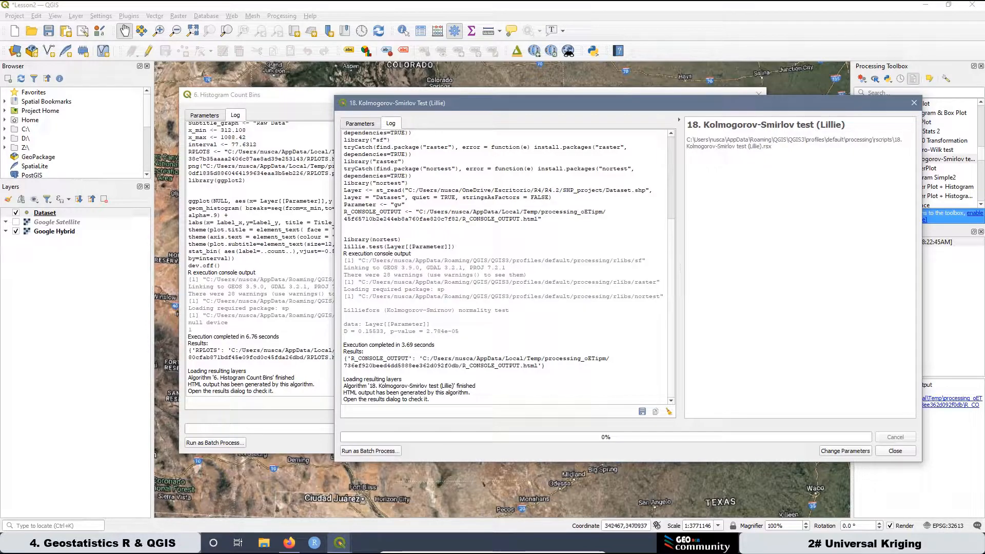
{"action": "left_click", "coordinate": [289, 543]}
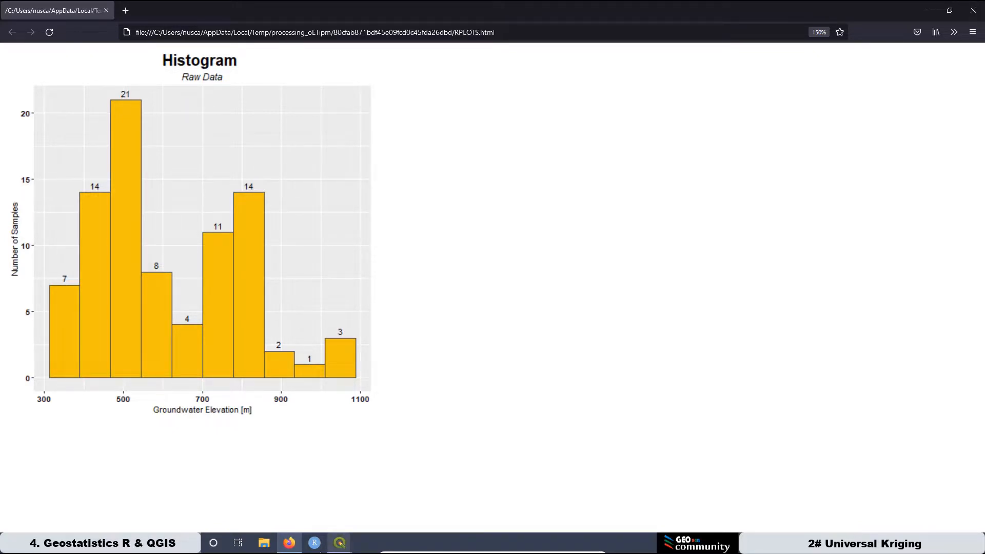
{"action": "mouse_move", "coordinate": [341, 545]}
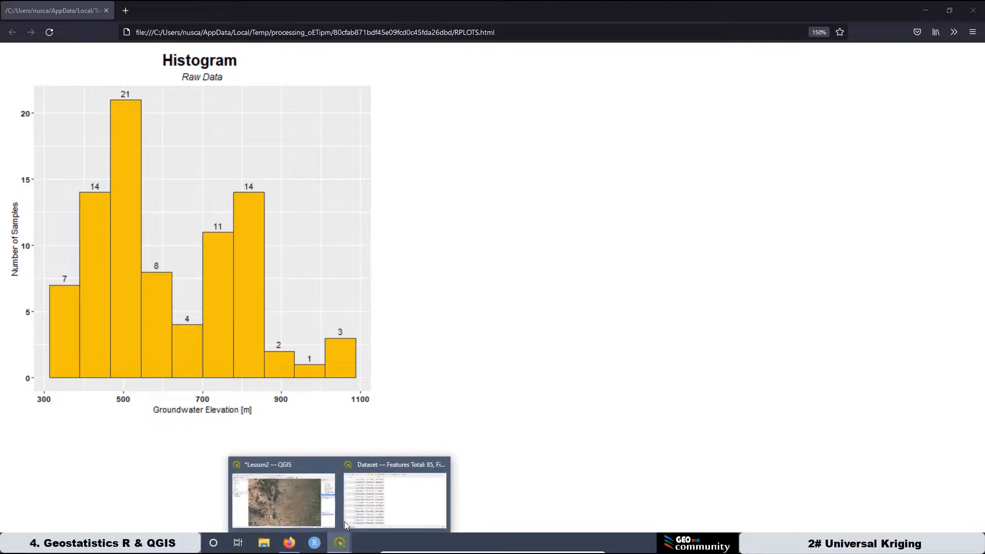
{"action": "left_click", "coordinate": [290, 465]}
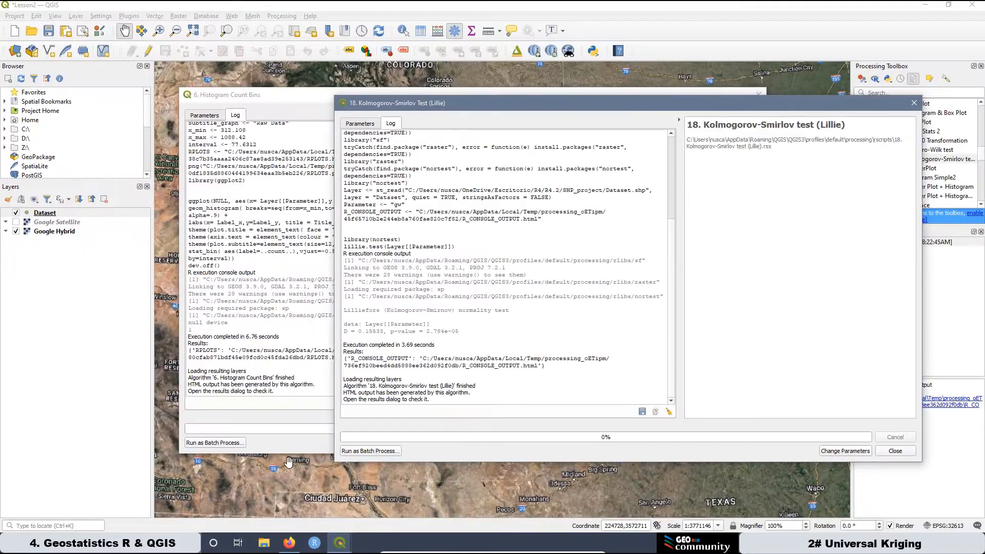
Close the Kolmogorov-Smirnov and Histogram Count Bins dialogs and open the R script 13. Histogram & Box Plot.
{"action": "left_click", "coordinate": [914, 105]}
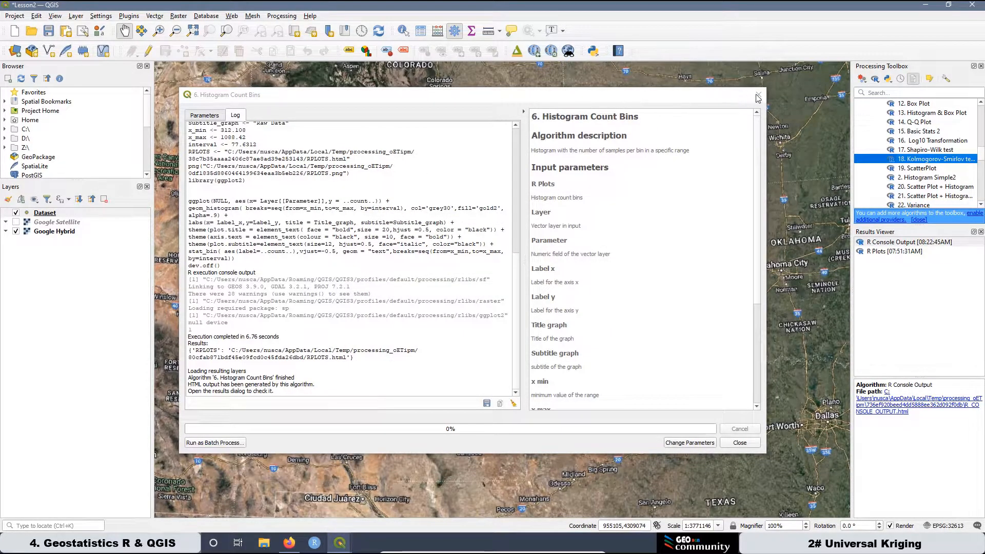
{"action": "left_click", "coordinate": [759, 96]}
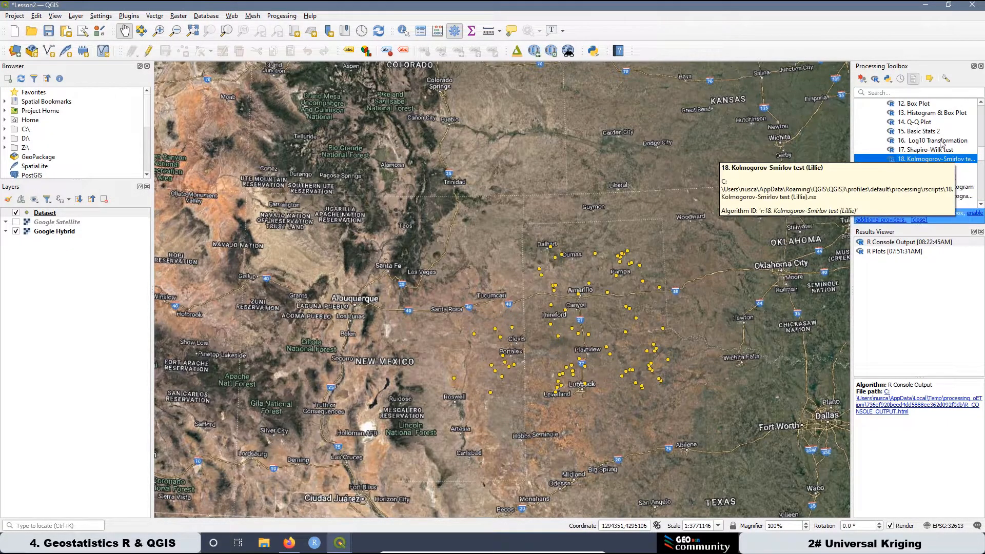
{"action": "scroll", "coordinate": [921, 133], "scroll_direction": "down", "scroll_amount": 1}
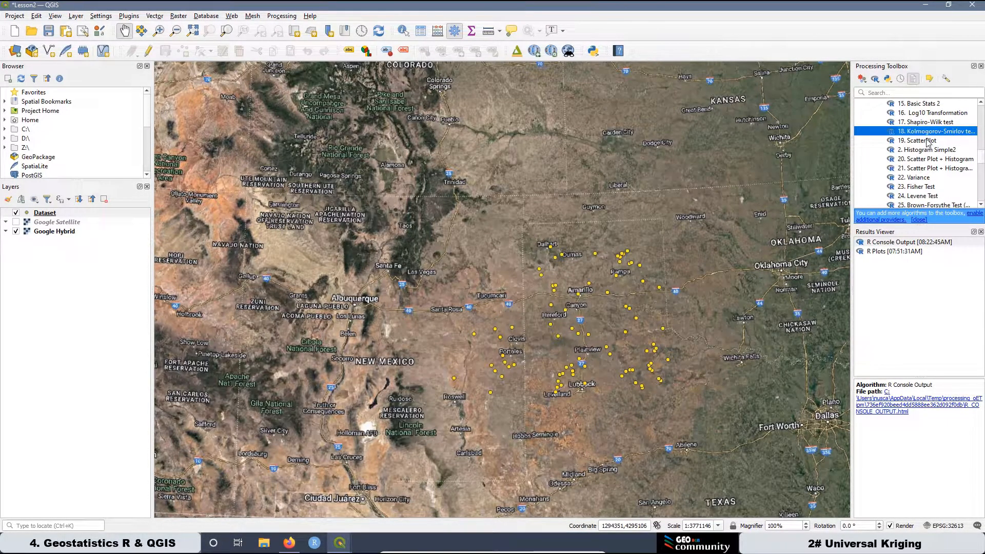
{"action": "scroll", "coordinate": [929, 143], "scroll_direction": "down", "scroll_amount": 1}
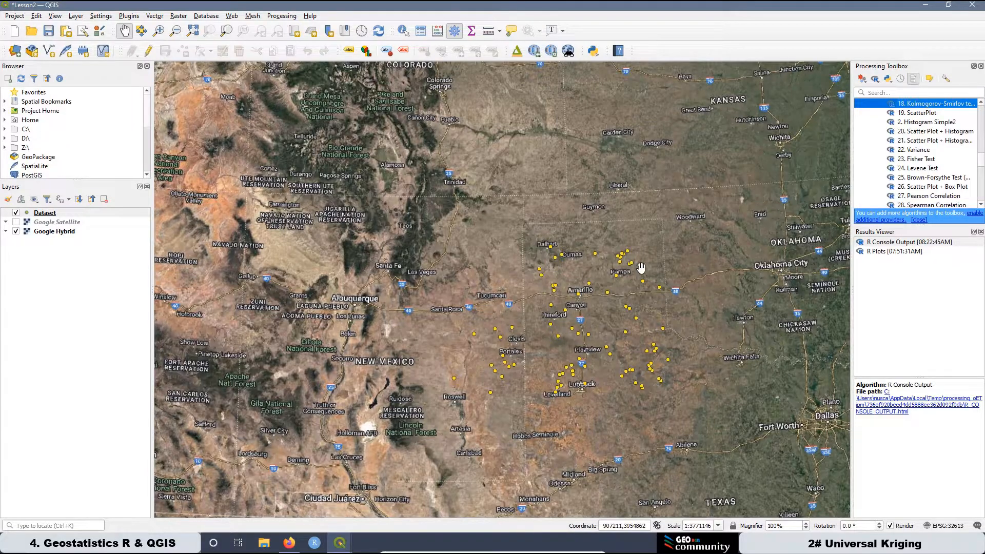
{"action": "left_click", "coordinate": [982, 104]}
{"action": "left_click", "coordinate": [981, 104]}
{"action": "left_click", "coordinate": [982, 104]}
{"action": "left_click", "coordinate": [981, 104]}
{"action": "left_click", "coordinate": [981, 104]}
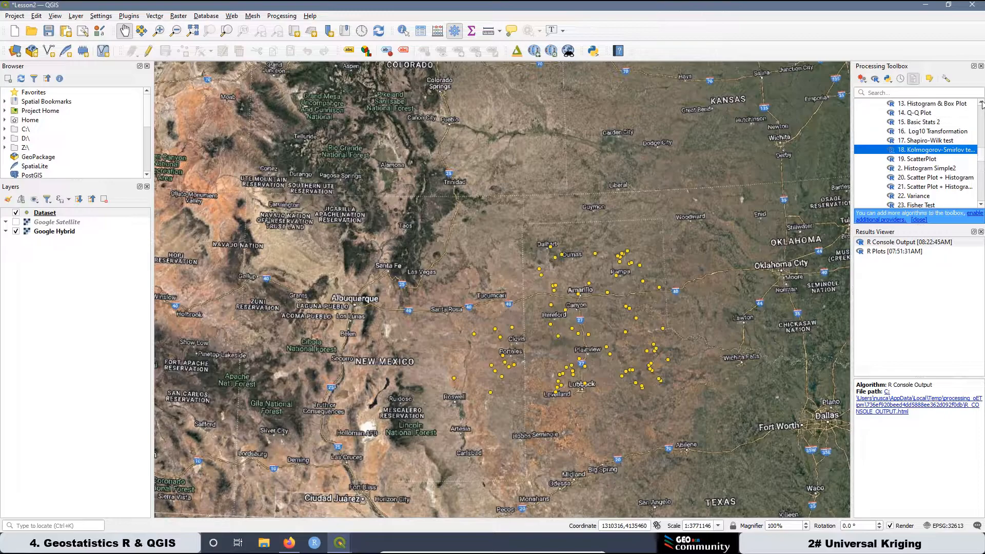
{"action": "double_click", "coordinate": [911, 104]}
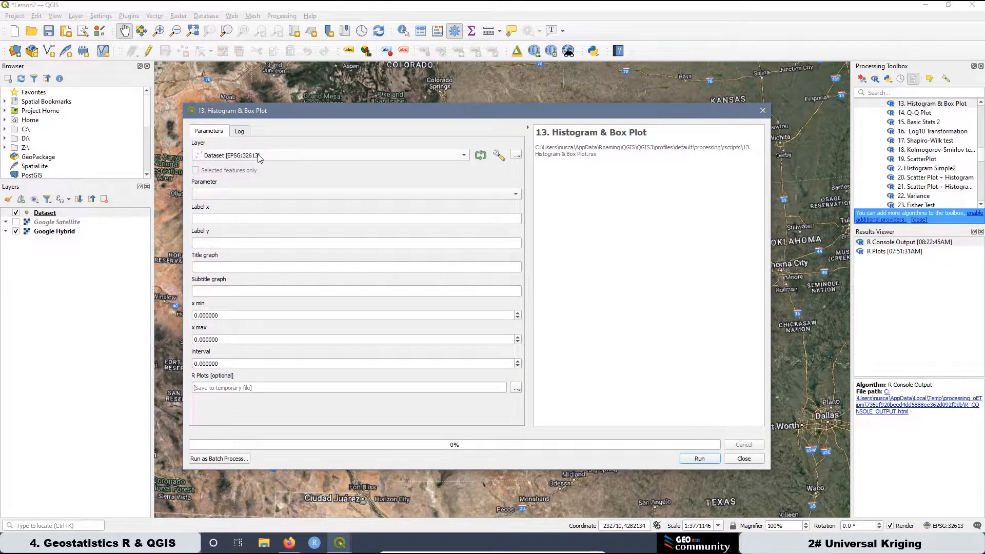
Choose Dataset as the input layer and gw as the parameter for the histogram and box plot.
{"action": "left_click", "coordinate": [259, 157]}
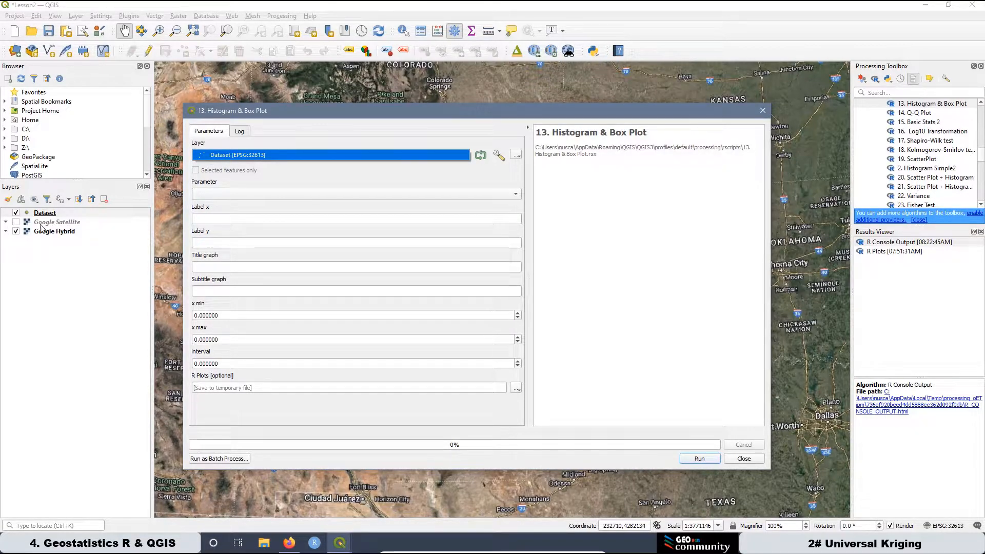
{"action": "left_click", "coordinate": [238, 197]}
{"action": "left_click", "coordinate": [227, 226]}
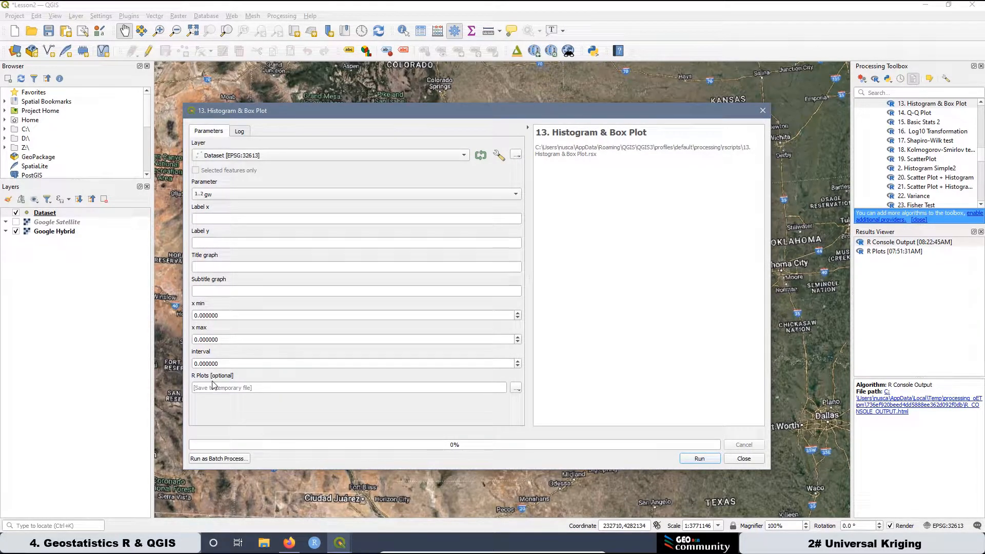
Label the x axis "Groundwater Elevation [m]" and y axis "Number of samples", with title "Histogram + BoxPlot" and subtitle "Raw Data".
{"action": "left_click", "coordinate": [215, 219]}
{"action": "type", "text": "Groundwater Elevation [m]"}
{"action": "left_click", "coordinate": [236, 242]}
{"action": "type", "text": "Number of samples"}
{"action": "left_click", "coordinate": [410, 267]}
{"action": "type", "text": "Histogram + BoxPlot"}
{"action": "left_click", "coordinate": [222, 290]}
{"action": "type", "text": "Raw Data"}
Set x min to 312.108, x max to 1088.42 and the interval to 77.6312, and run the script.
{"action": "type", "text": "312.108"}
{"action": "mouse_move", "coordinate": [219, 315]}
{"action": "left_mouse_down"}
{"action": "mouse_move", "coordinate": [189, 315]}
{"action": "mouse_move", "coordinate": [188, 362]}
{"action": "left_mouse_up"}
{"action": "type", "text": "1088.4277.6"}
{"action": "type", "text": "312"}
{"action": "left_click", "coordinate": [700, 458]}
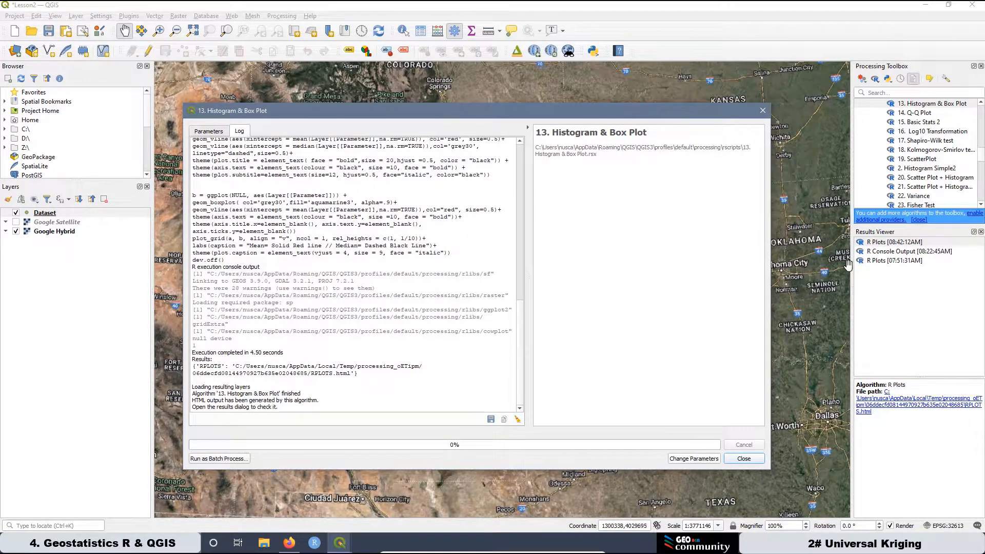
Open the resulting histogram and box plot in the browser at 150% zoom and compare it with the earlier histogram.
{"action": "double_click", "coordinate": [898, 243]}
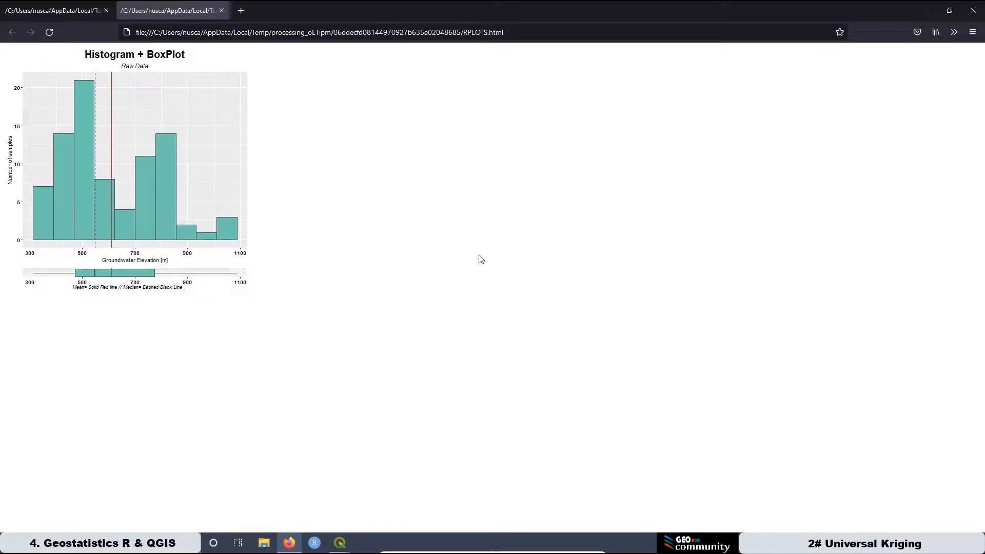
{"action": "key", "text": "ctrl+plus"}
{"action": "key", "text": "ctrl+plus"}
{"action": "key", "text": "ctrl+plus"}
{"action": "key", "text": "ctrl+plus"}
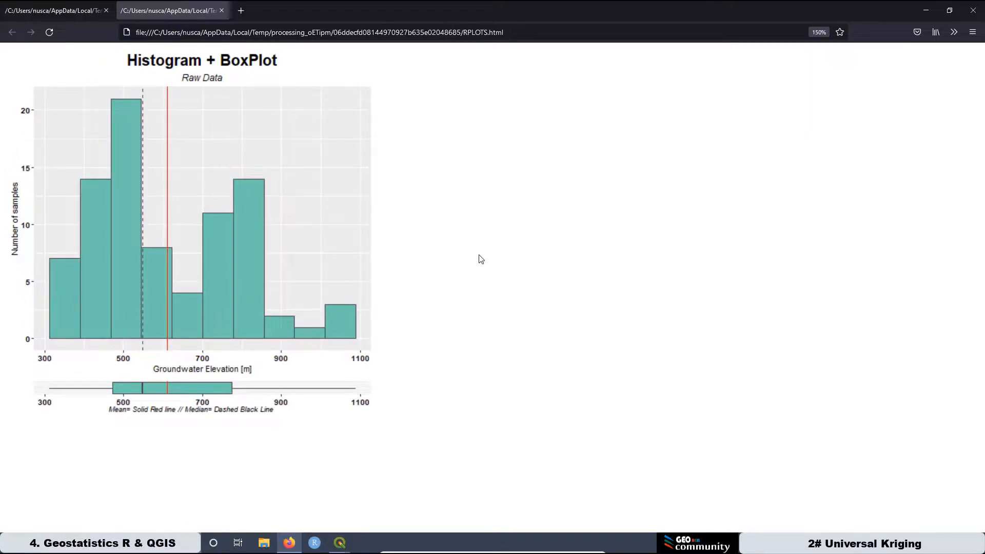
{"action": "key", "text": "ctrl+plus"}
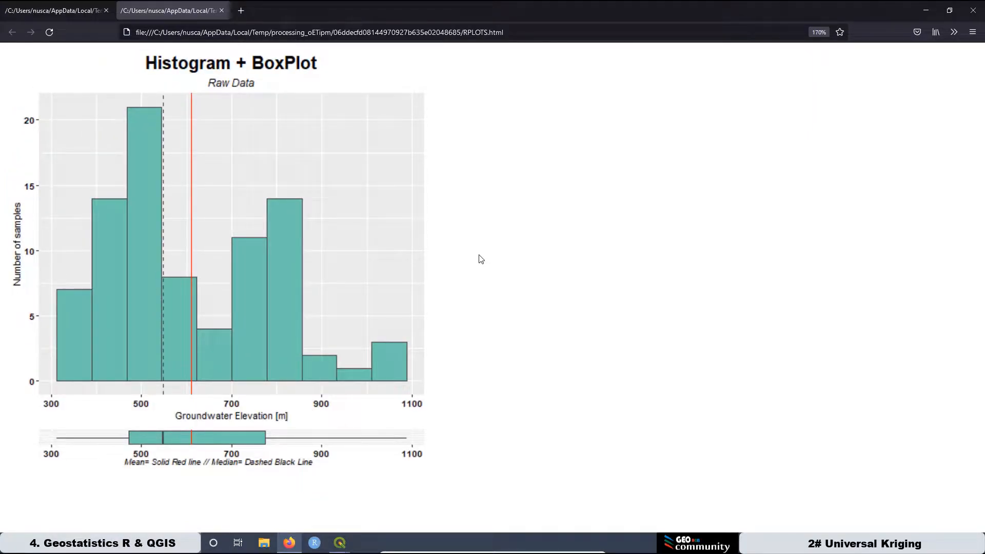
{"action": "key", "text": "ctrl+minus"}
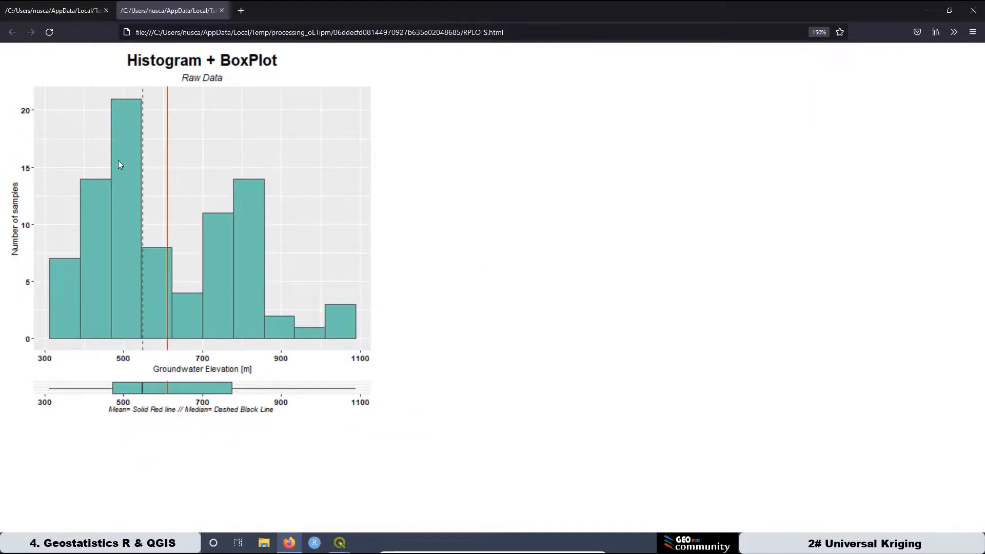
{"action": "left_click", "coordinate": [72, 13]}
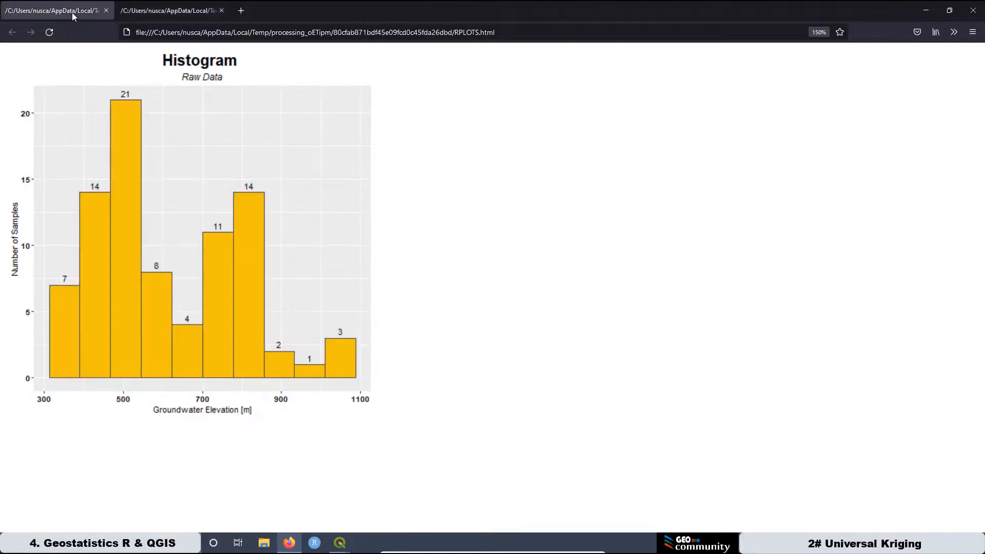
{"action": "left_click", "coordinate": [152, 15]}
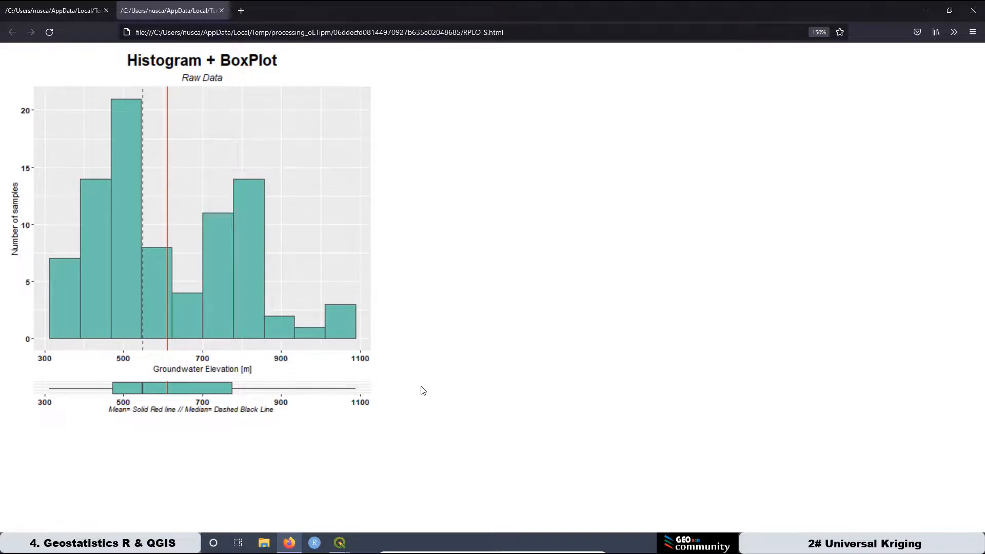
Switch back to the Lesson2 project in QGIS and open the Dataset attribute table full screen in editing mode.
{"action": "mouse_move", "coordinate": [340, 543]}
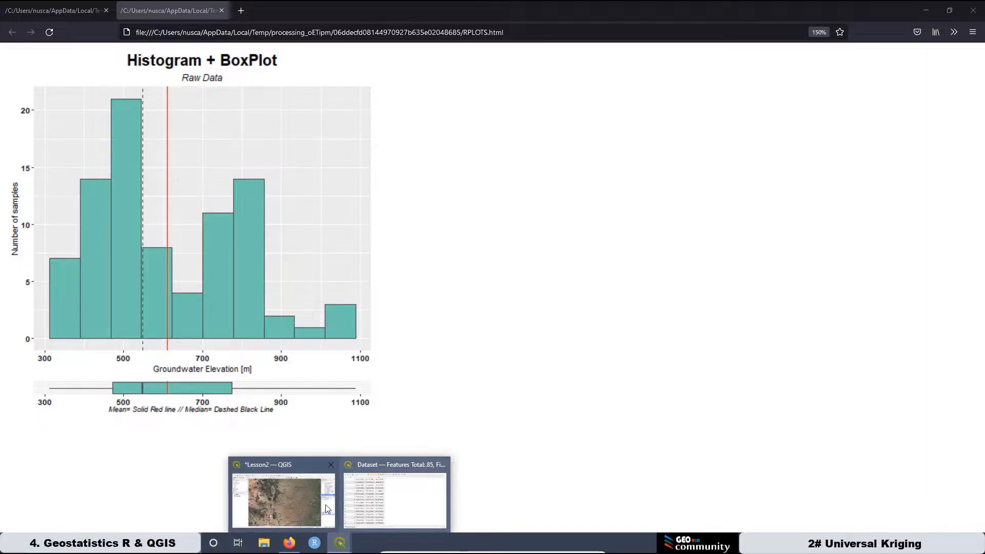
{"action": "mouse_move", "coordinate": [288, 469]}
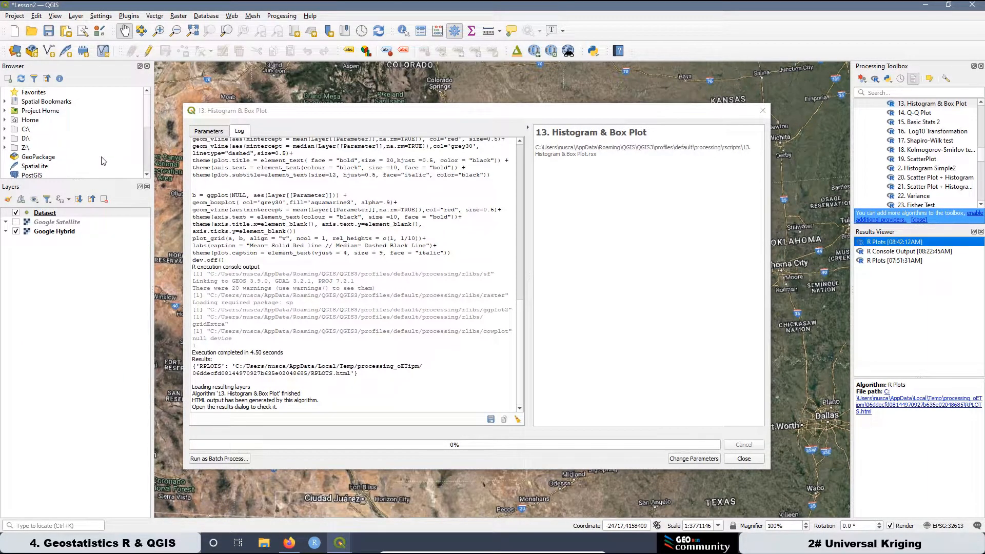
{"action": "right_click", "coordinate": [47, 217]}
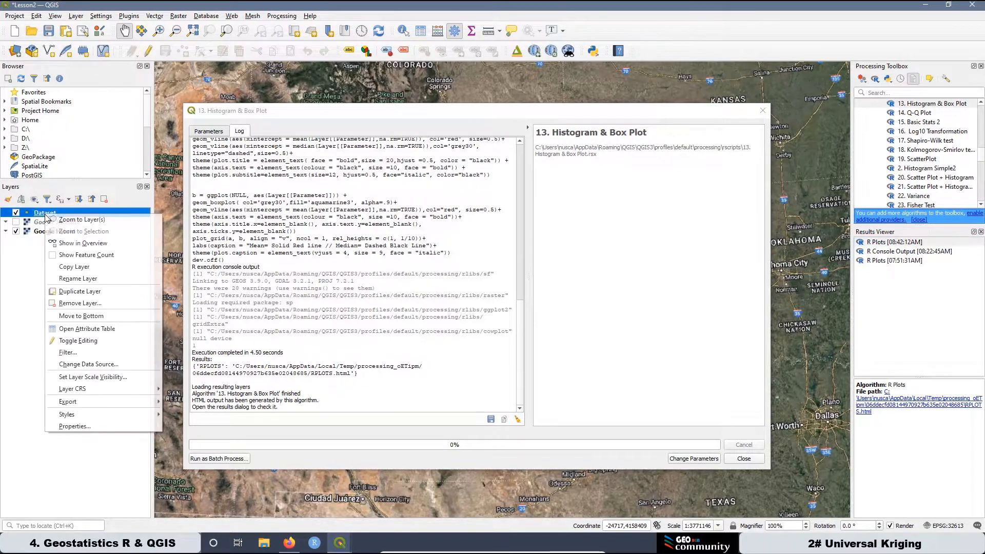
{"action": "left_click", "coordinate": [91, 331]}
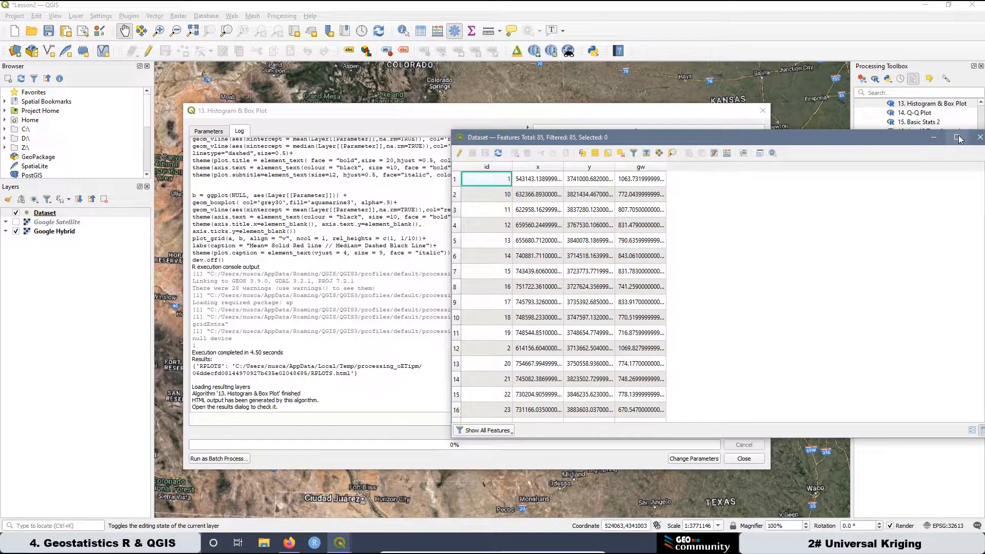
{"action": "left_click", "coordinate": [957, 138]}
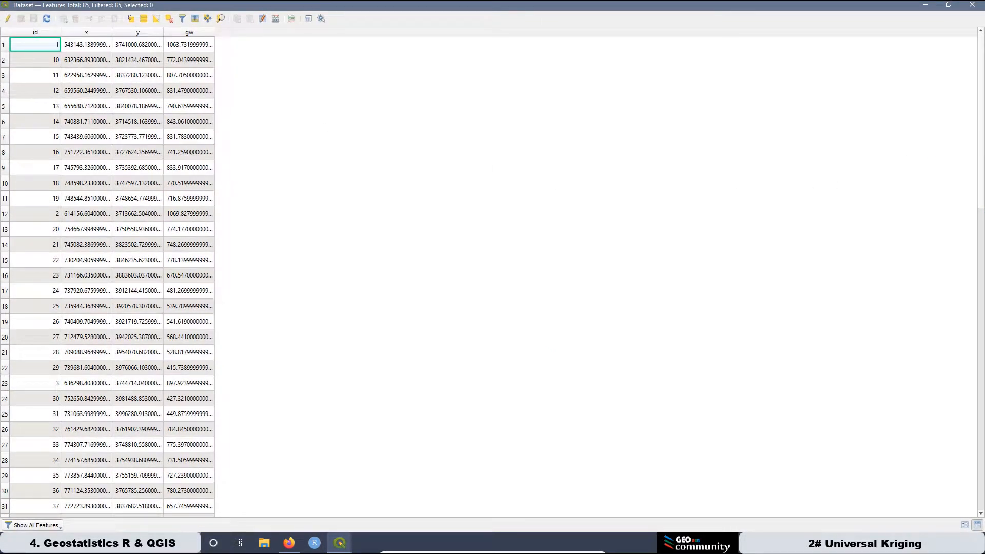
{"action": "left_click", "coordinate": [8, 19]}
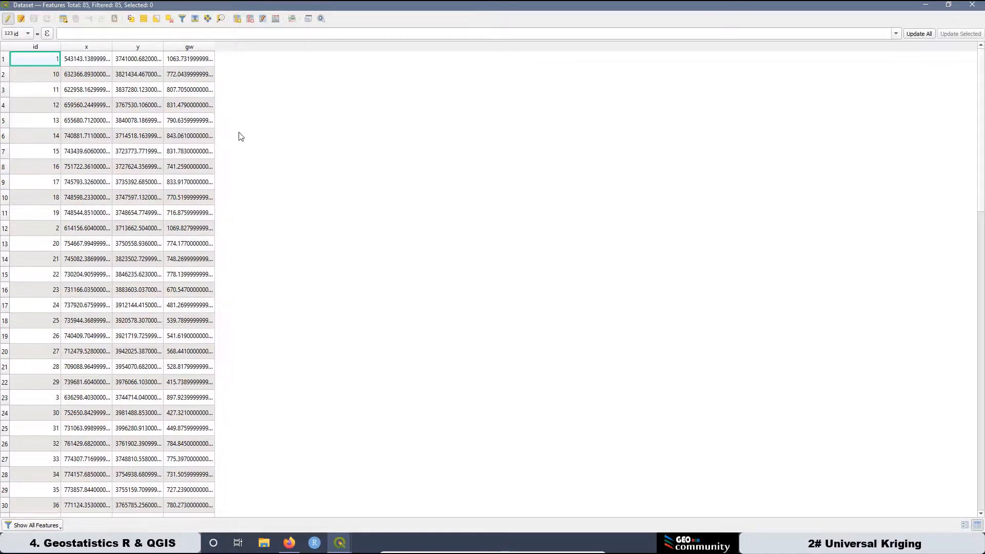
Set up a new field named Log10 of type Decimal number (real) in the Field Calculator.
{"action": "left_click", "coordinate": [276, 19]}
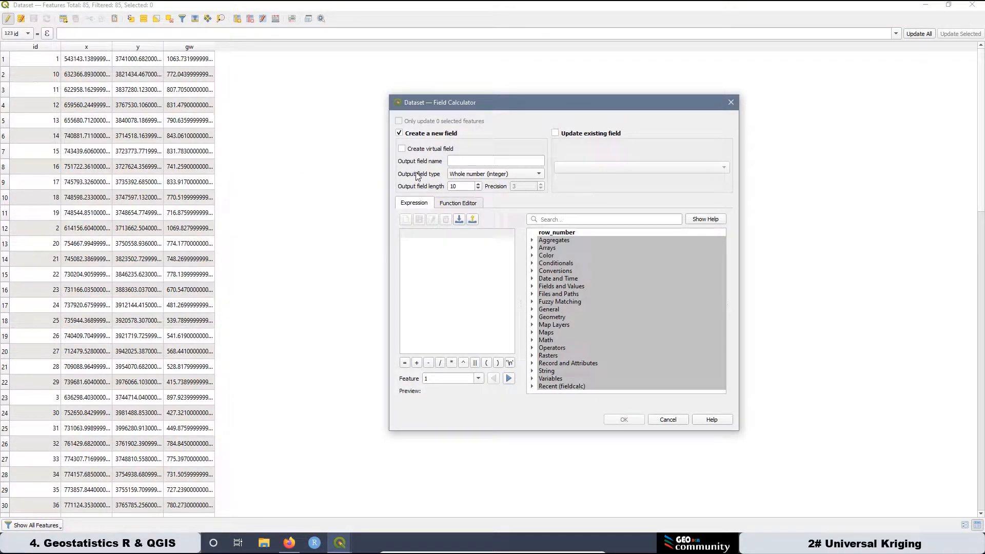
{"action": "left_click", "coordinate": [453, 160]}
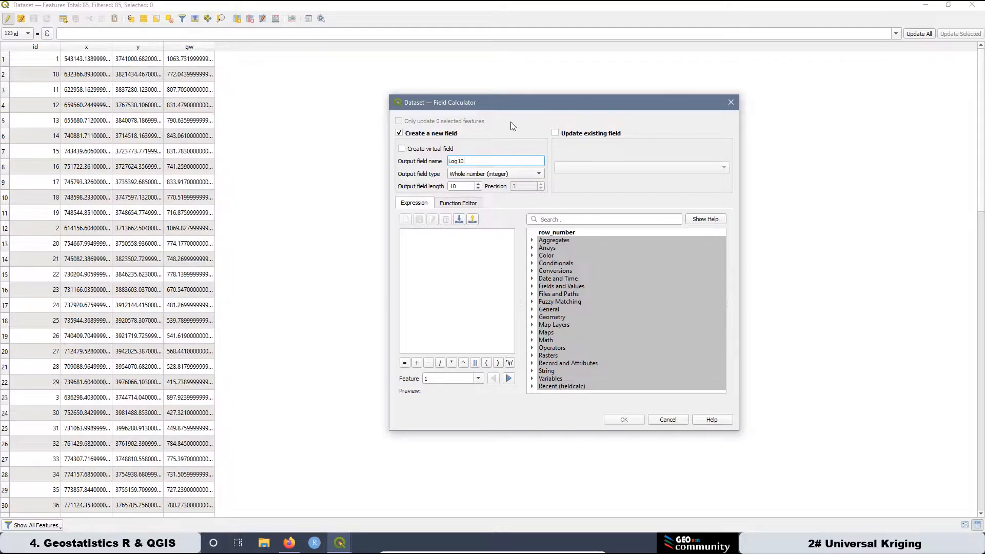
{"action": "left_click", "coordinate": [488, 175]}
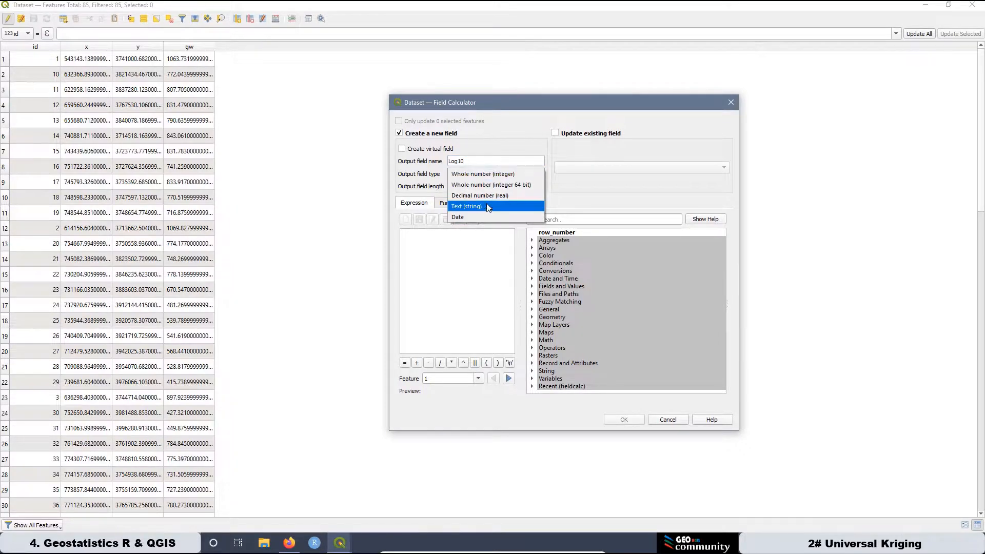
{"action": "left_click", "coordinate": [488, 195]}
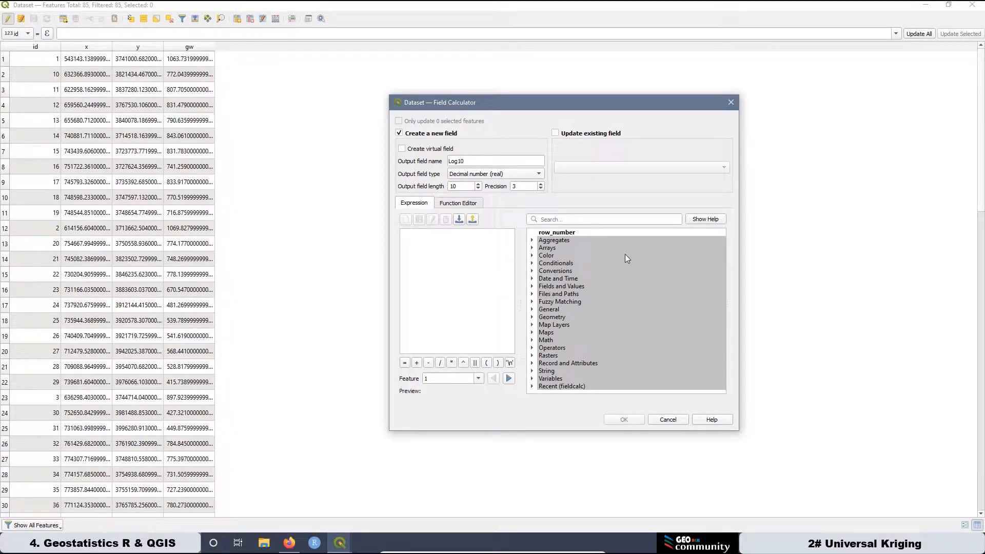
Build the expression log10("gw") from the math function and the gw field, and create the calculated field.
{"action": "left_click", "coordinate": [537, 341]}
{"action": "scroll", "coordinate": [591, 331], "scroll_direction": "down", "scroll_amount": 3}
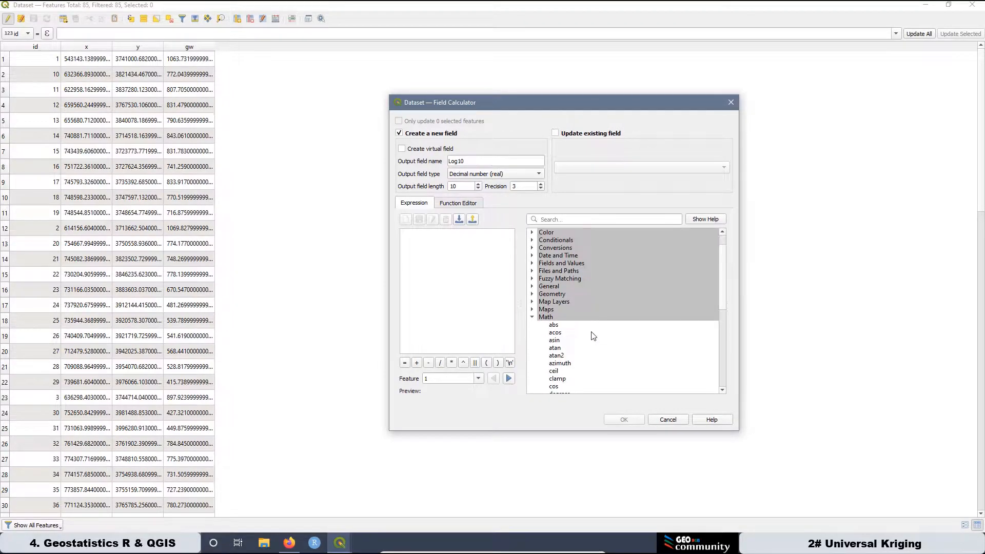
{"action": "scroll", "coordinate": [594, 329], "scroll_direction": "down", "scroll_amount": 2}
{"action": "left_click", "coordinate": [557, 348]}
{"action": "double_click", "coordinate": [557, 348]}
{"action": "scroll", "coordinate": [549, 328], "scroll_direction": "up", "scroll_amount": 4}
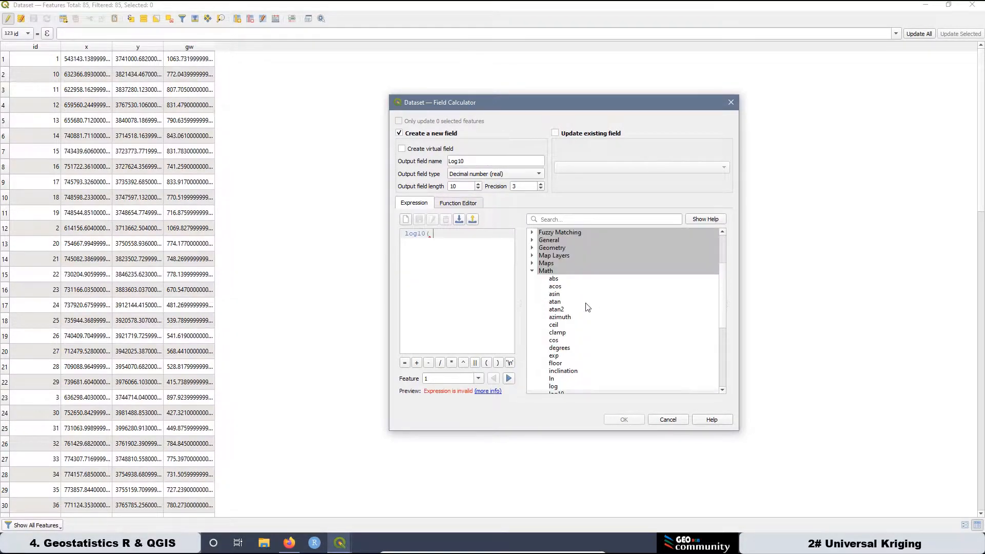
{"action": "left_click", "coordinate": [533, 318]}
{"action": "scroll", "coordinate": [534, 318], "scroll_direction": "up", "scroll_amount": 1}
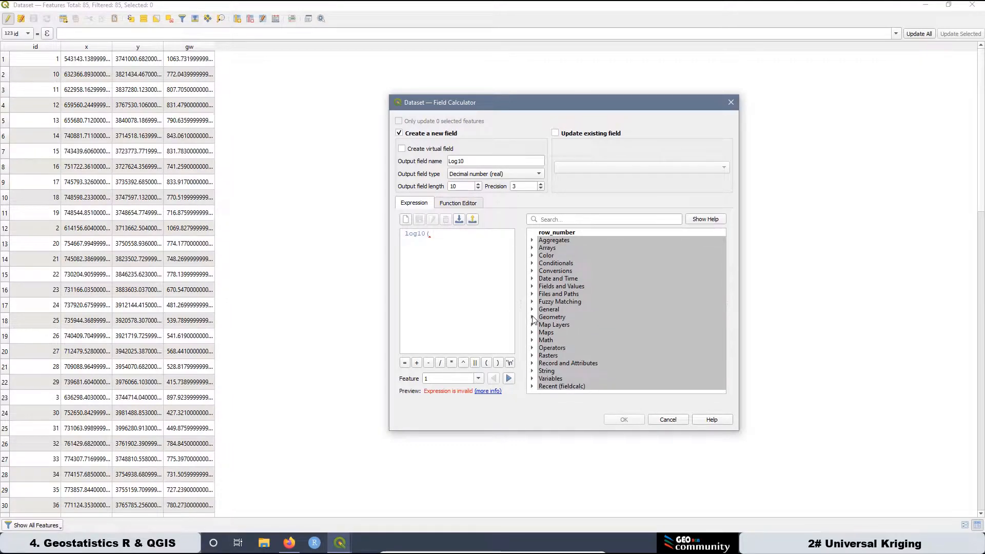
{"action": "left_click", "coordinate": [532, 286]}
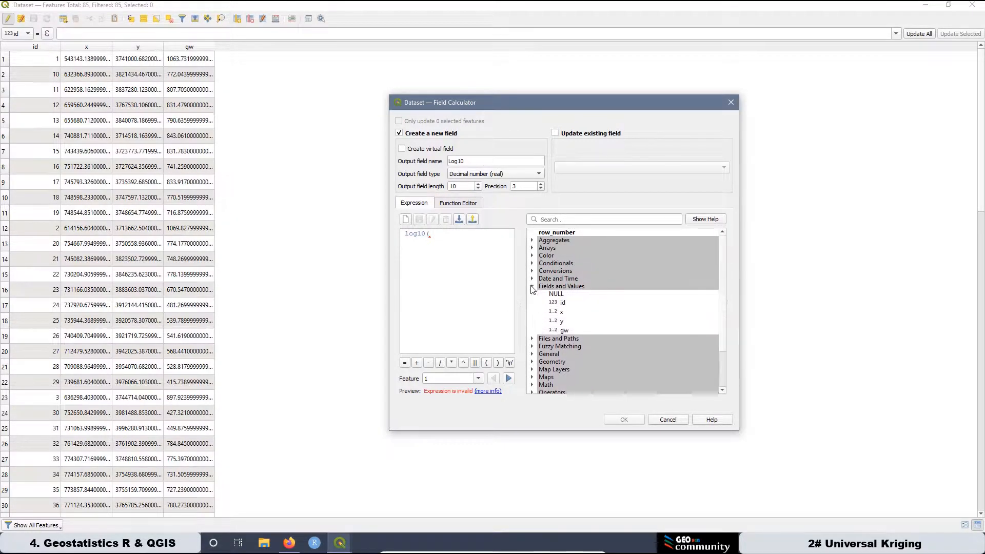
{"action": "double_click", "coordinate": [565, 331]}
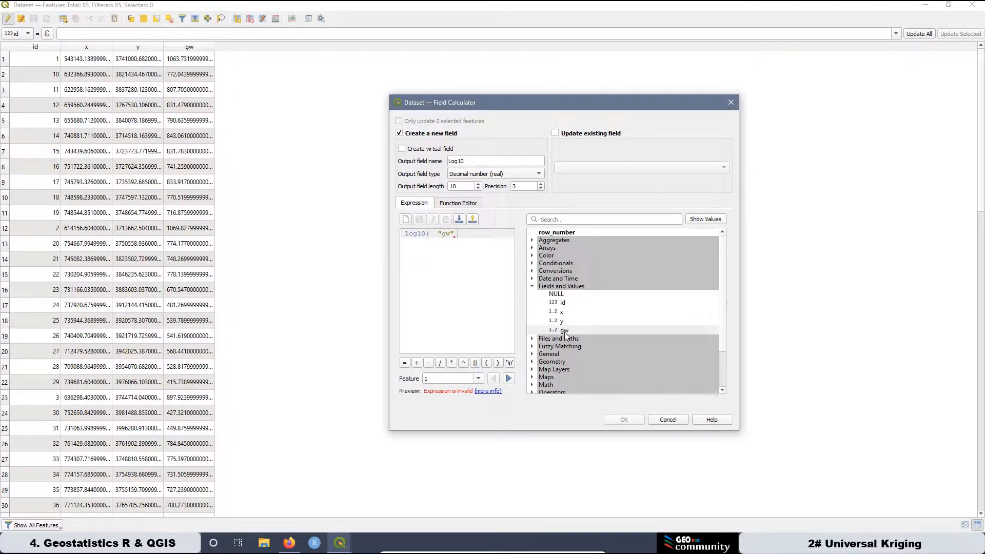
{"action": "type", "text": ")"}
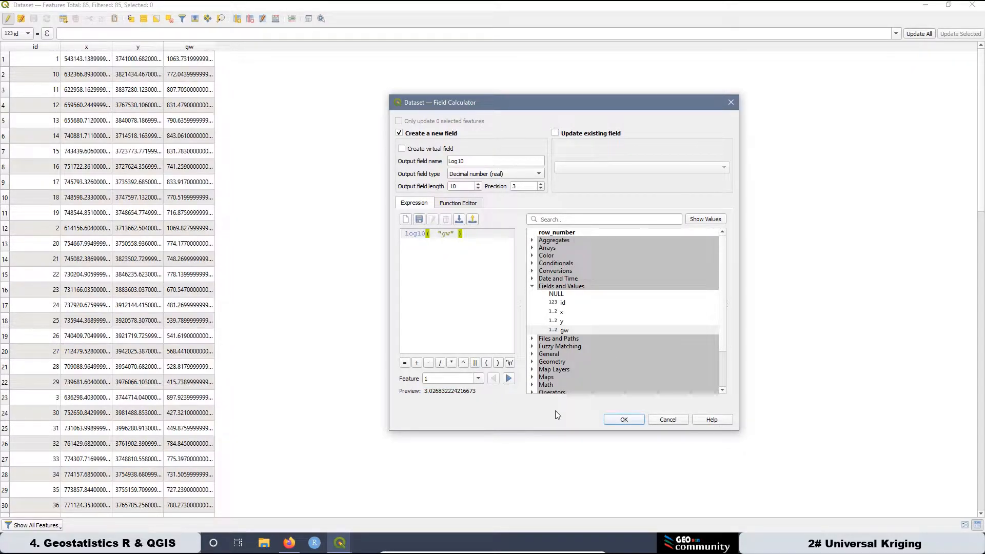
{"action": "left_click", "coordinate": [624, 420]}
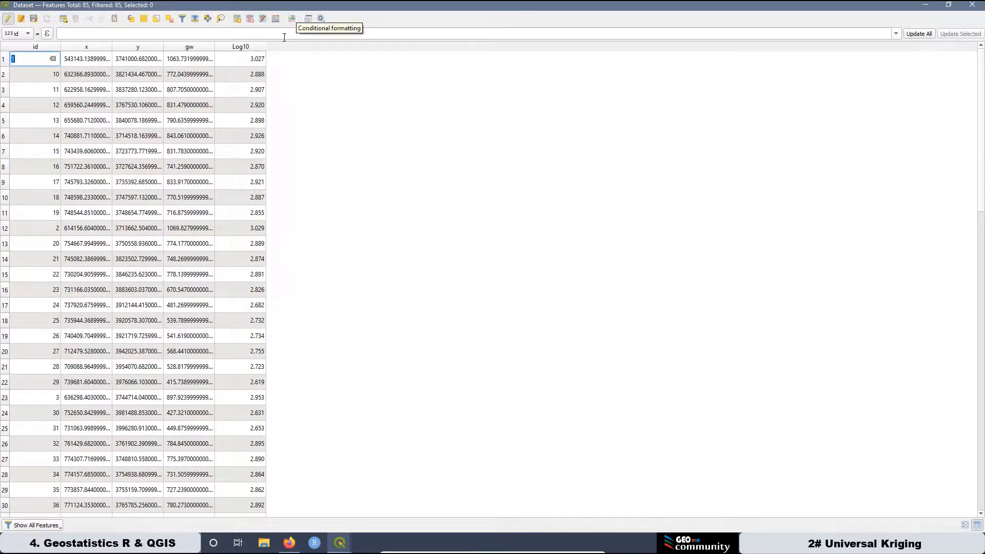
Set up a new field named RootS of type Decimal number (real) in the Field Calculator.
{"action": "left_click", "coordinate": [274, 19]}
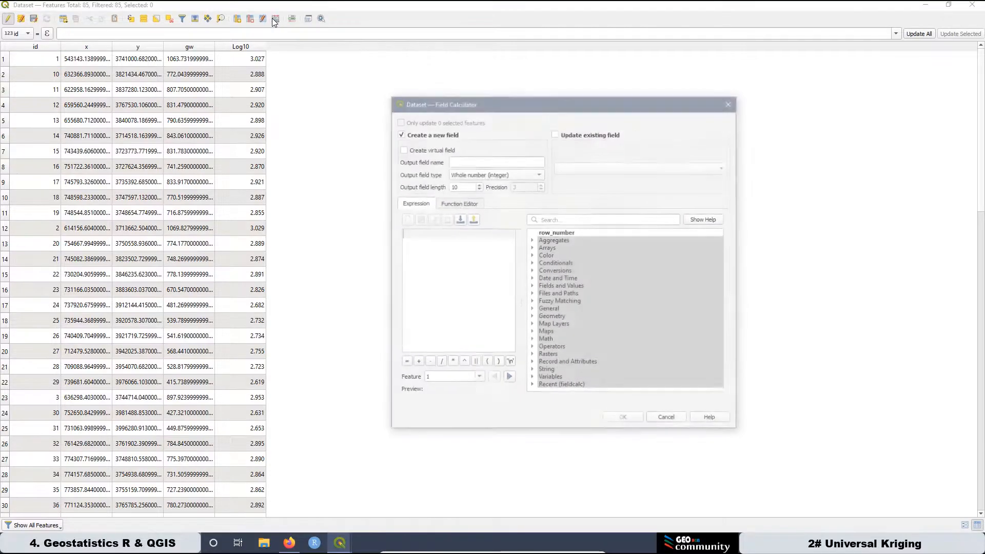
{"action": "left_click", "coordinate": [463, 162]}
{"action": "type", "text": "RootS"}
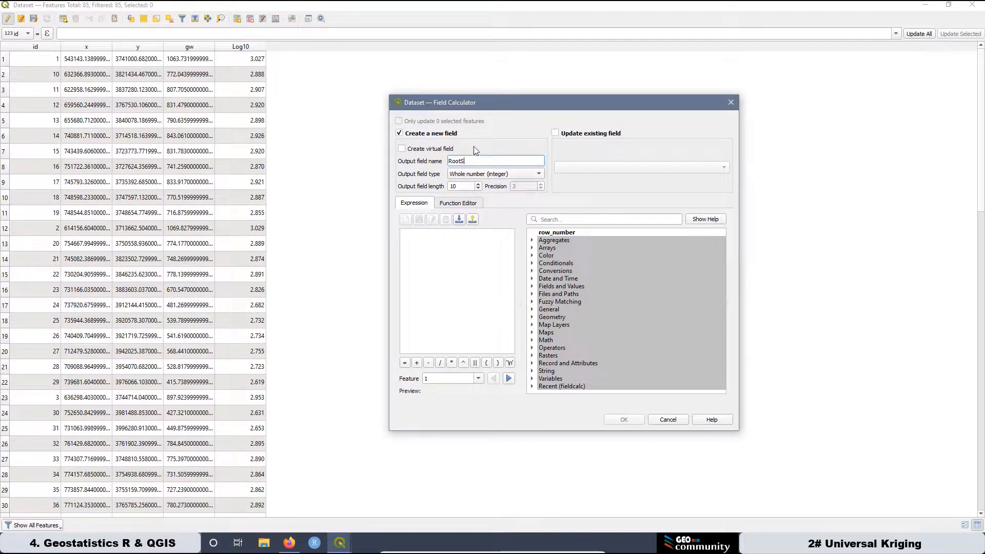
{"action": "left_click", "coordinate": [484, 175]}
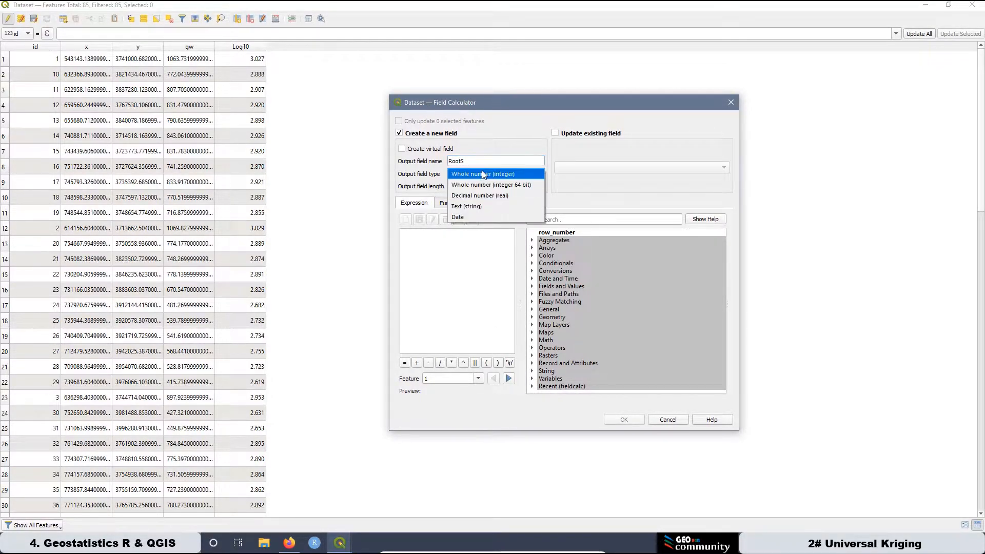
{"action": "left_click", "coordinate": [497, 197]}
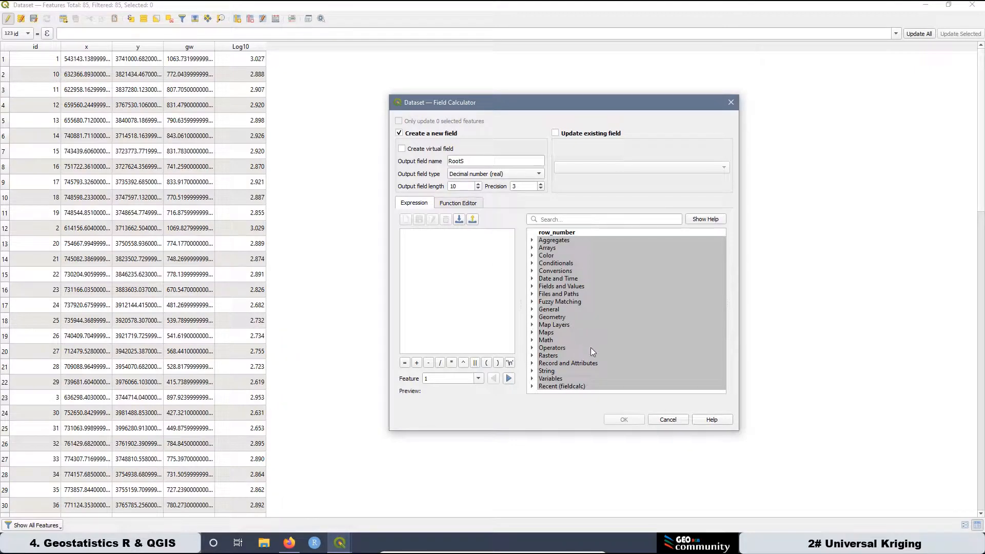
Build the expression sqrt("gw") from the math function and the gw field, and create the RootS field.
{"action": "left_click", "coordinate": [533, 341]}
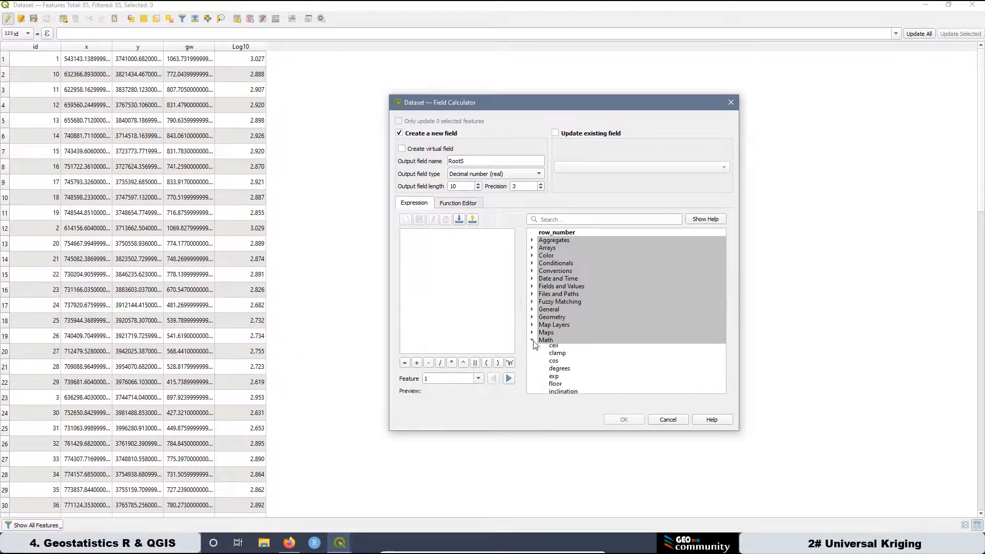
{"action": "scroll", "coordinate": [609, 326], "scroll_direction": "down", "scroll_amount": 4}
{"action": "scroll", "coordinate": [610, 331], "scroll_direction": "down", "scroll_amount": 2}
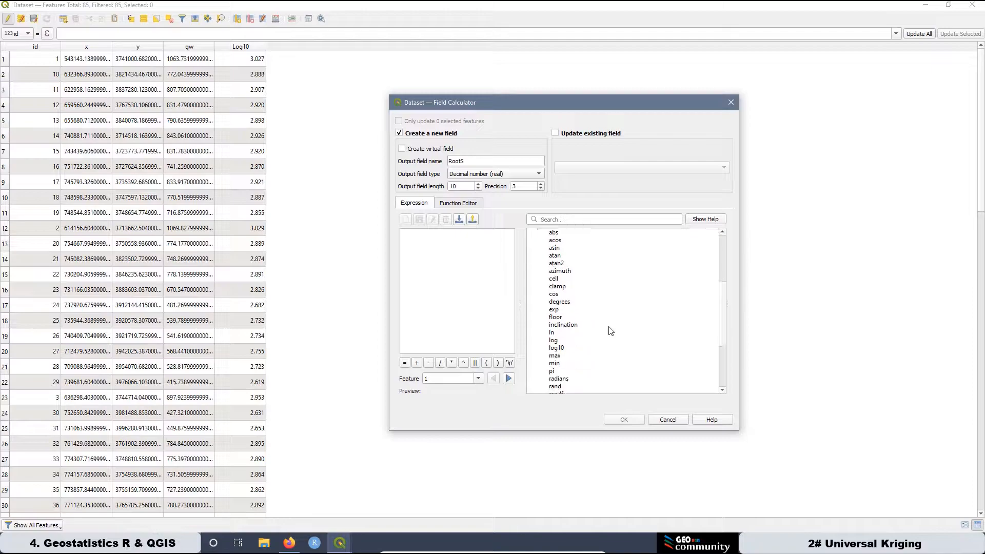
{"action": "scroll", "coordinate": [610, 331], "scroll_direction": "down", "scroll_amount": 2}
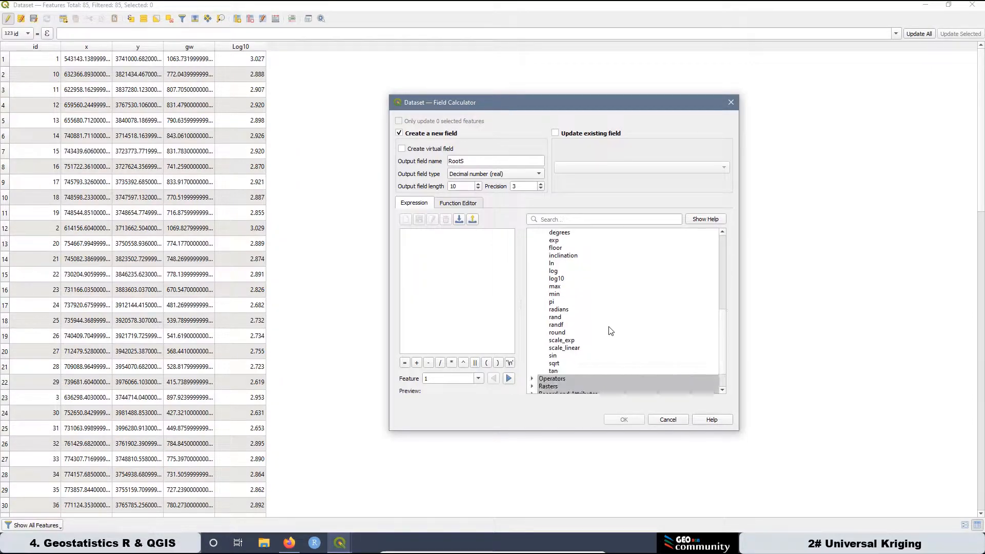
{"action": "double_click", "coordinate": [554, 364]}
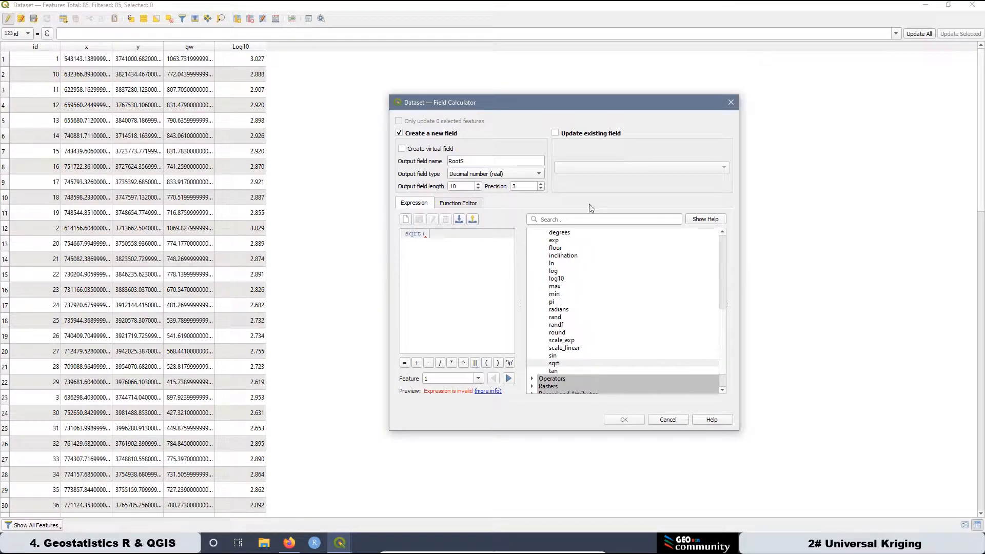
{"action": "scroll", "coordinate": [616, 324], "scroll_direction": "up", "scroll_amount": 3}
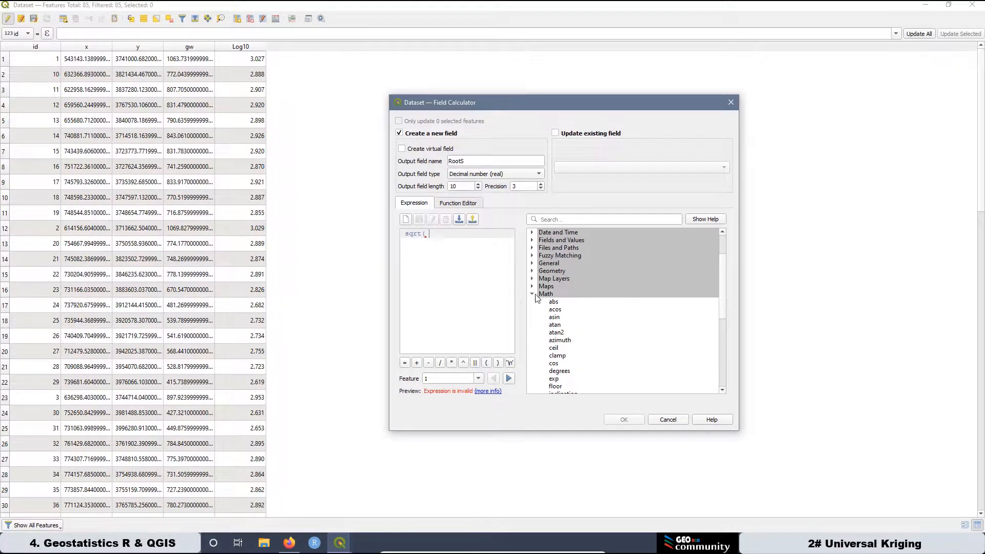
{"action": "left_click", "coordinate": [532, 294]}
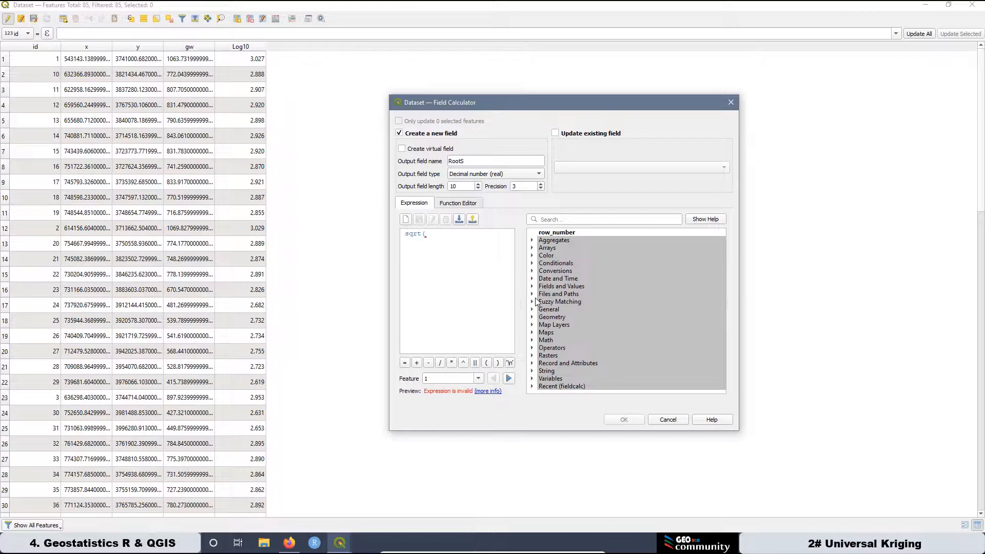
{"action": "left_click", "coordinate": [532, 286]}
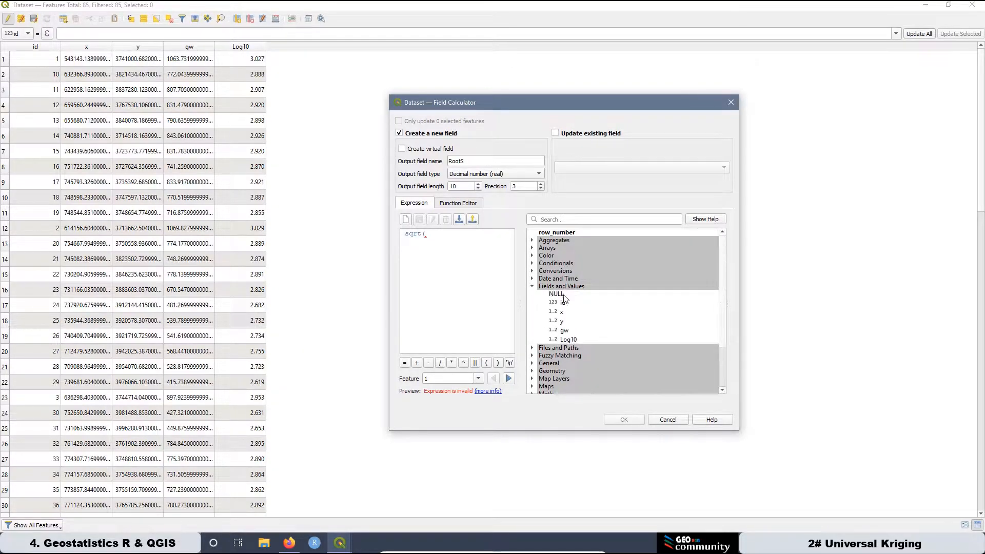
{"action": "double_click", "coordinate": [565, 331]}
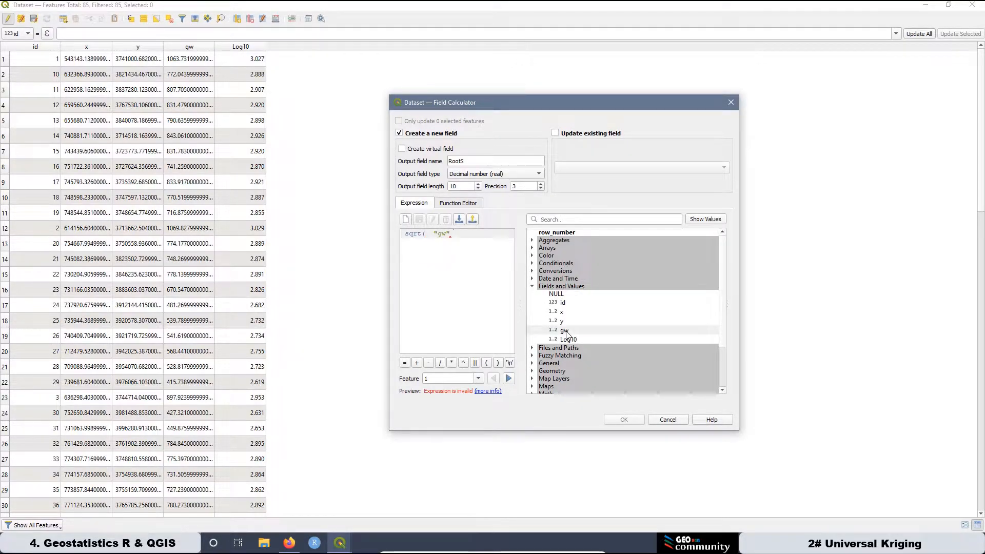
{"action": "type", "text": ")"}
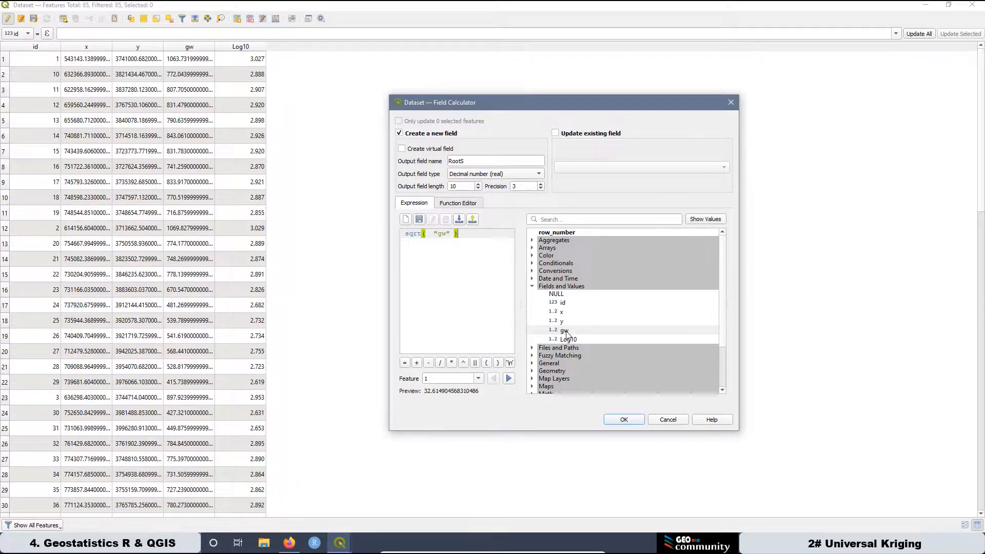
{"action": "left_click", "coordinate": [625, 420]}
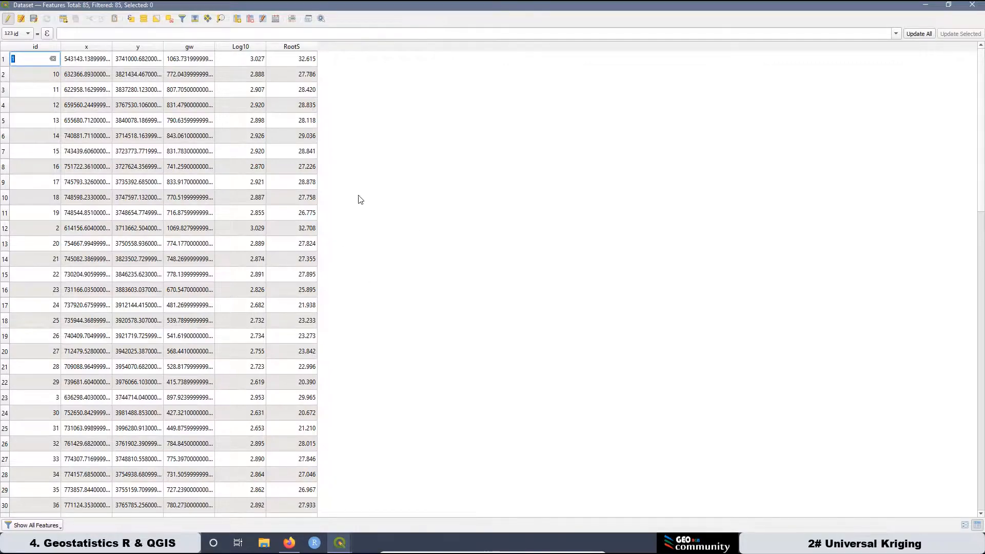
Set up another calculated field named Inverse of type Decimal number (real) with precision 6.
{"action": "left_click", "coordinate": [276, 19]}
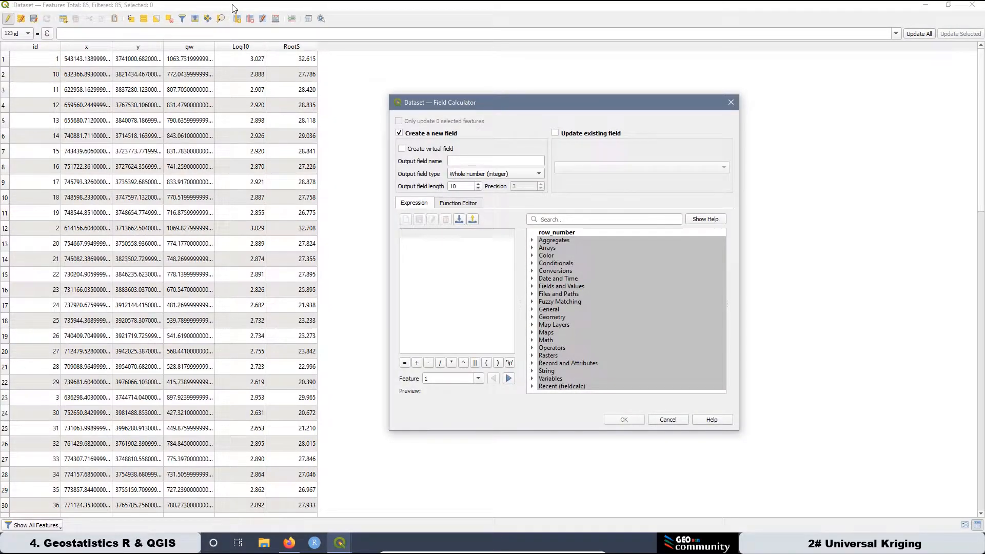
{"action": "left_click", "coordinate": [474, 162]}
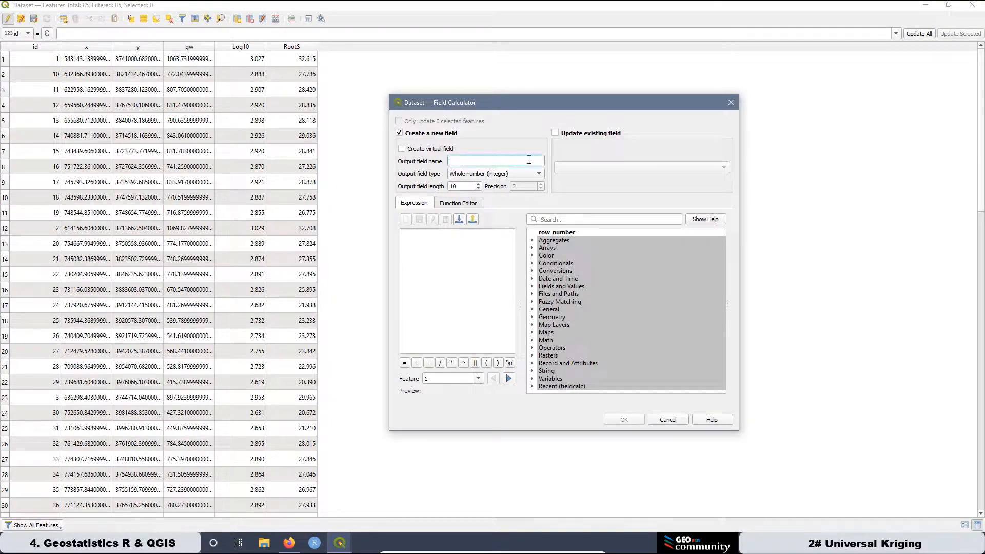
{"action": "type", "text": "Inverse"}
{"action": "left_click", "coordinate": [469, 174]}
{"action": "left_click", "coordinate": [479, 191]}
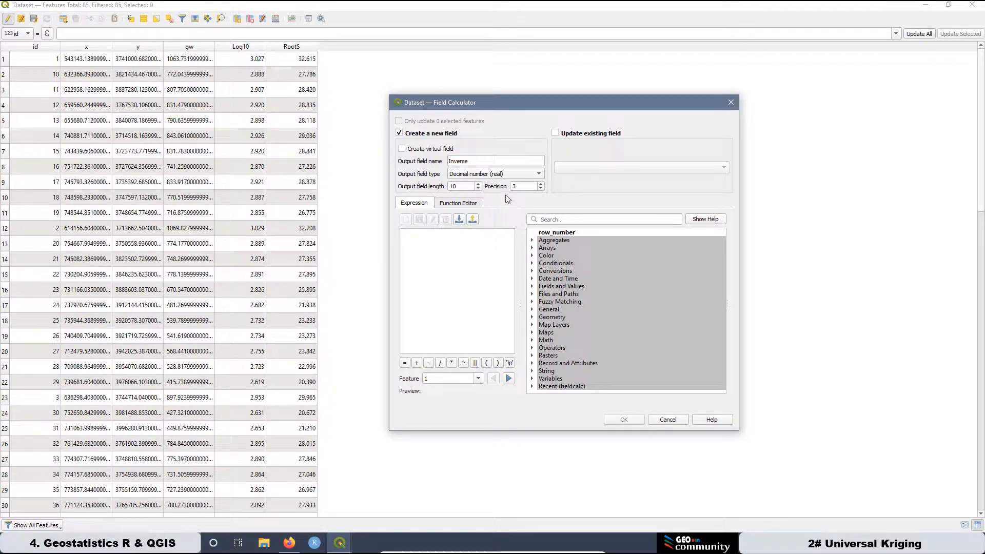
{"action": "left_click", "coordinate": [517, 187]}
Enter the expression 1/"gw" using the gw field and create the Inverse field.
{"action": "left_click", "coordinate": [438, 249]}
{"action": "type", "text": "1"}
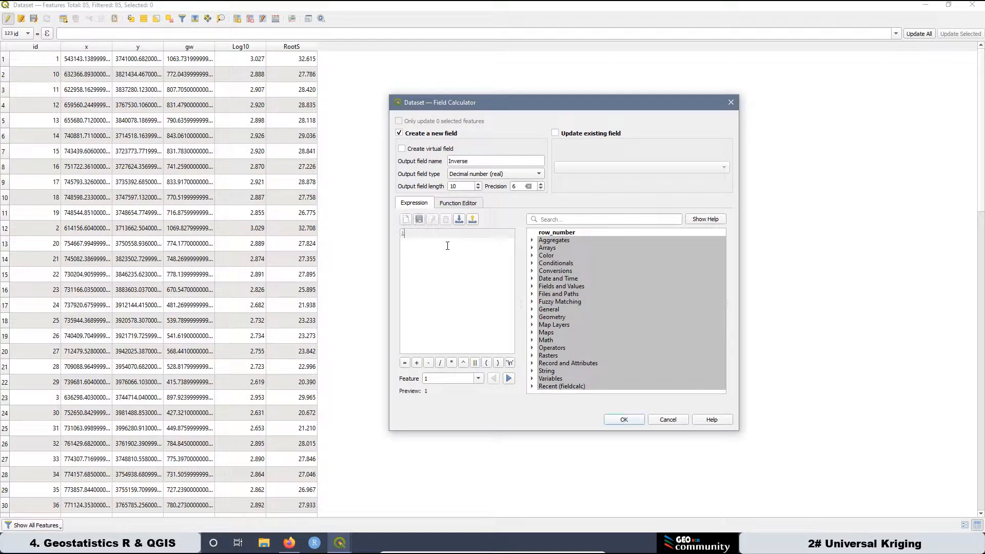
{"action": "type", "text": "/"}
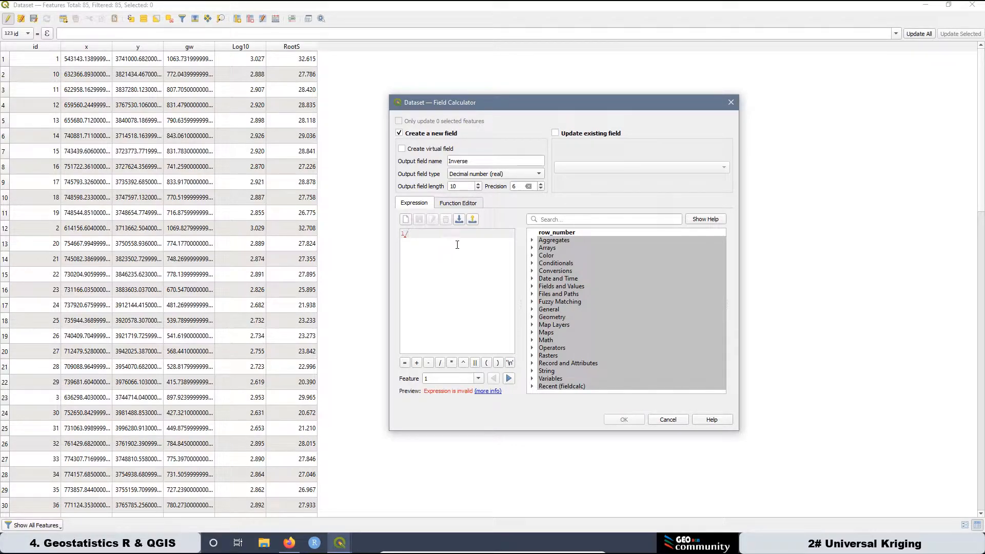
{"action": "left_click", "coordinate": [532, 287]}
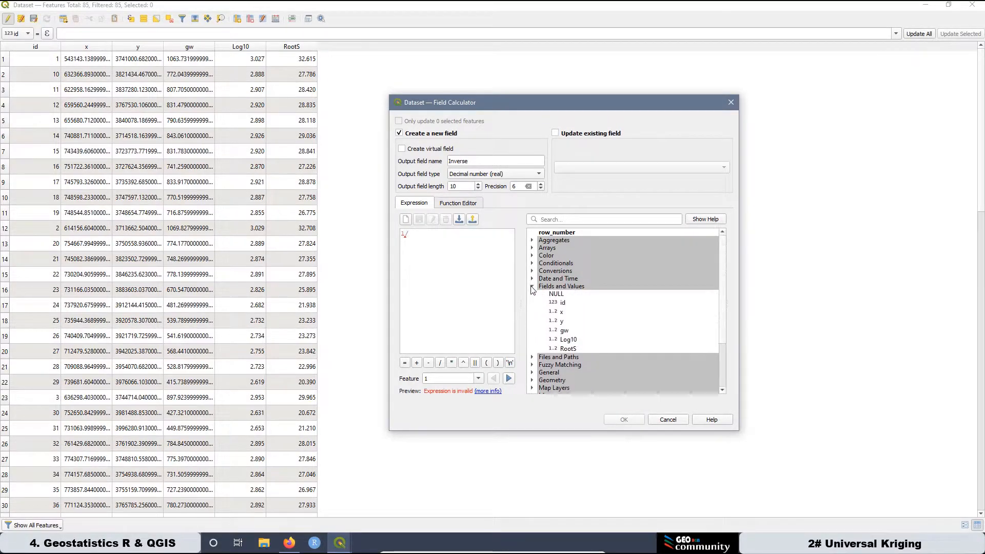
{"action": "double_click", "coordinate": [564, 331]}
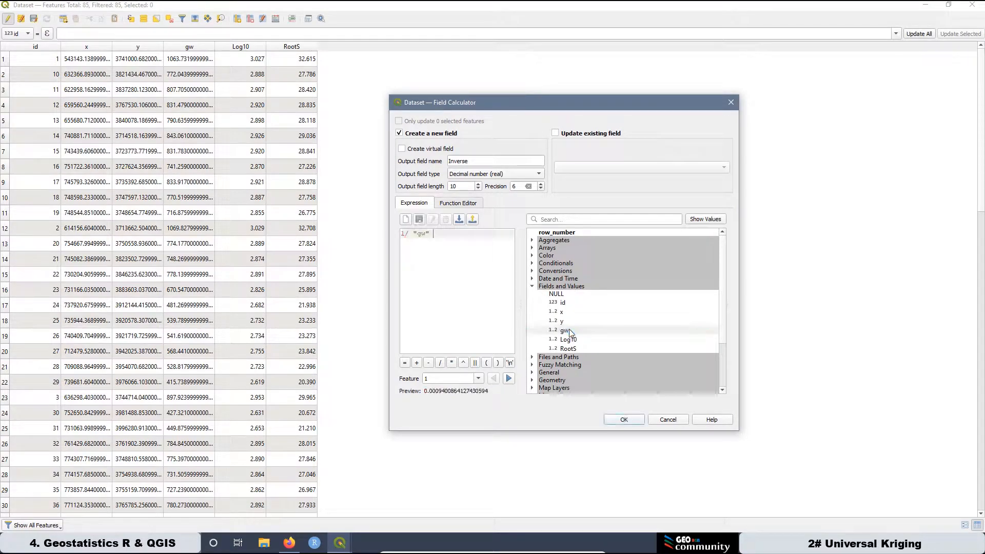
{"action": "left_click", "coordinate": [625, 420]}
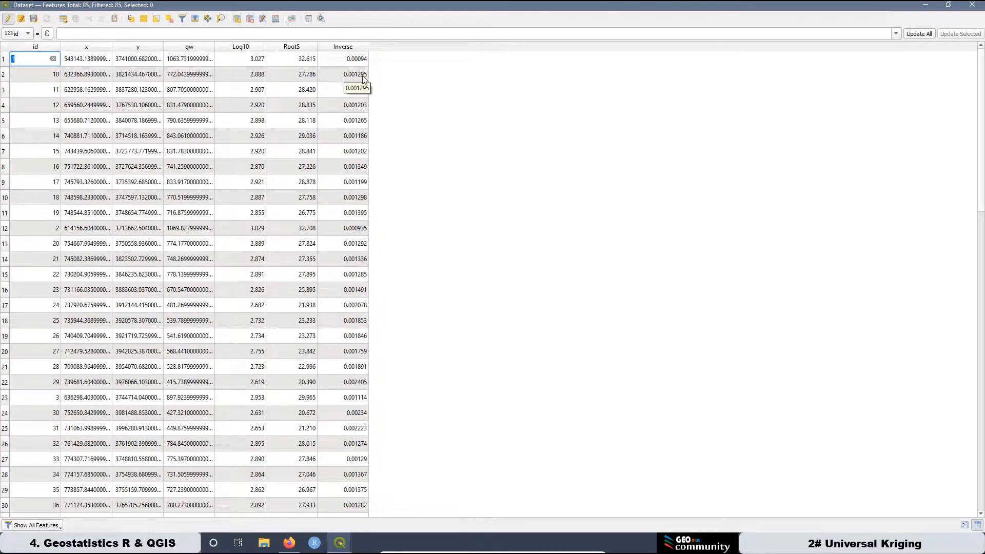
Stop editing Dataset with the changes saved, and return to the parameters of the Histogram & Box Plot tool.
{"action": "scroll", "coordinate": [363, 257], "scroll_direction": "down", "scroll_amount": 5}
{"action": "scroll", "coordinate": [363, 253], "scroll_direction": "up", "scroll_amount": 5}
{"action": "left_click", "coordinate": [8, 20]}
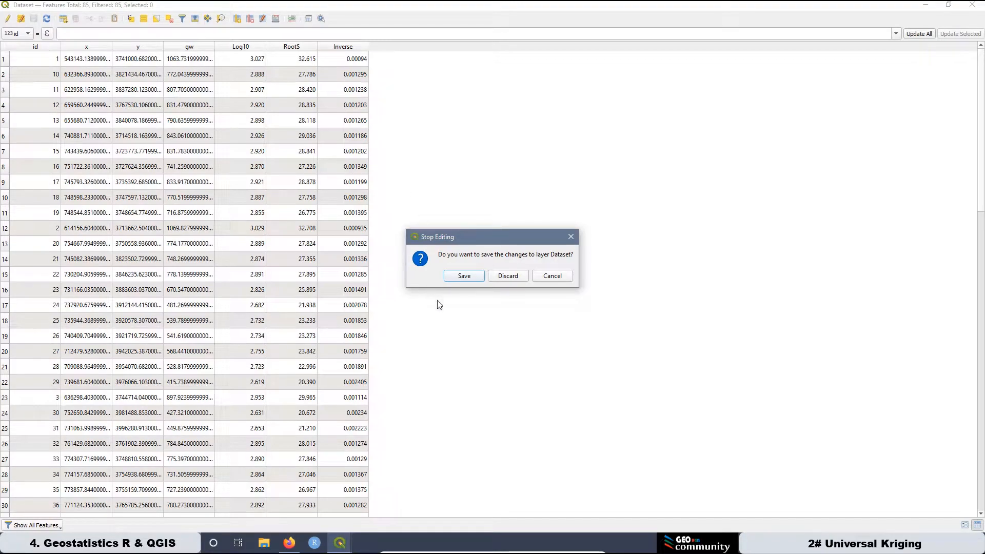
{"action": "left_click", "coordinate": [465, 276]}
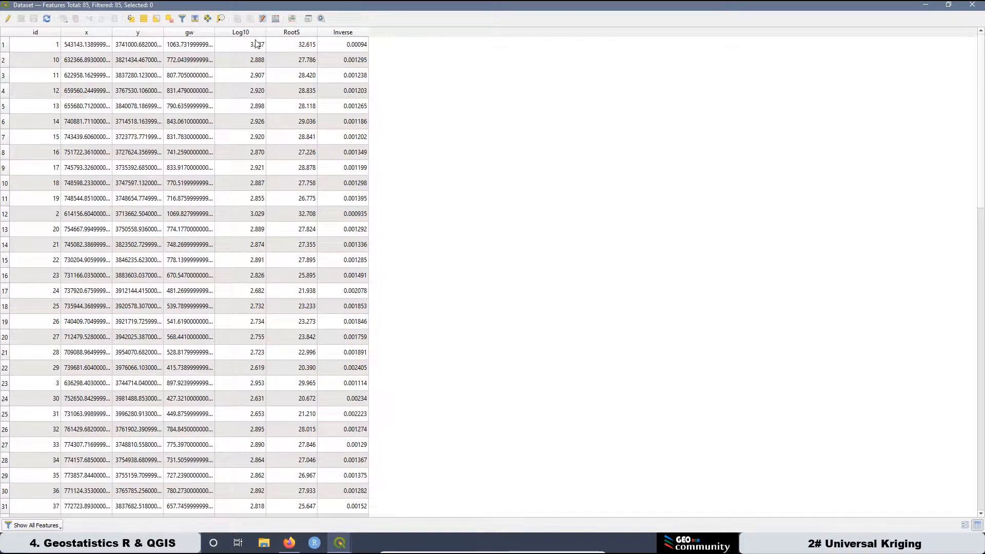
{"action": "left_click", "coordinate": [930, 7]}
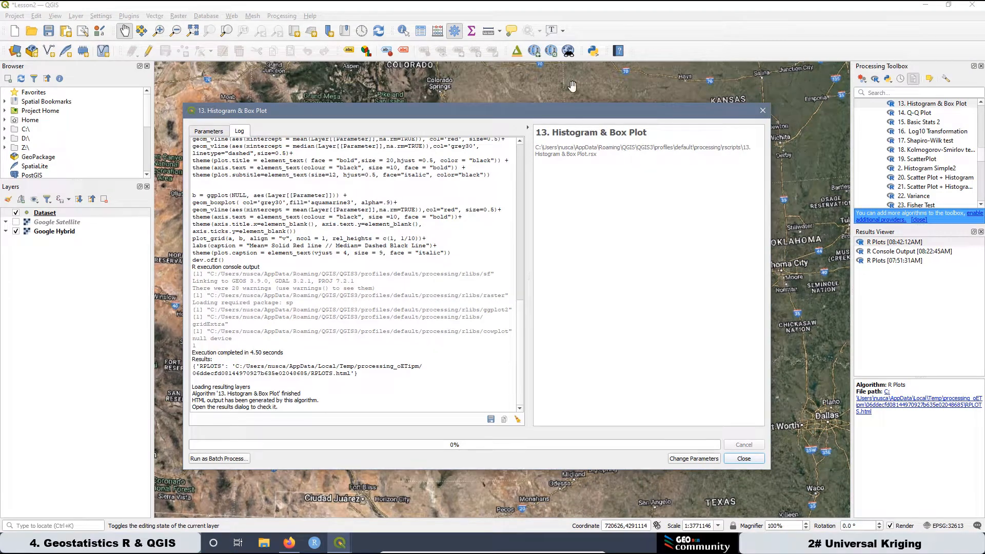
{"action": "left_click", "coordinate": [209, 132]}
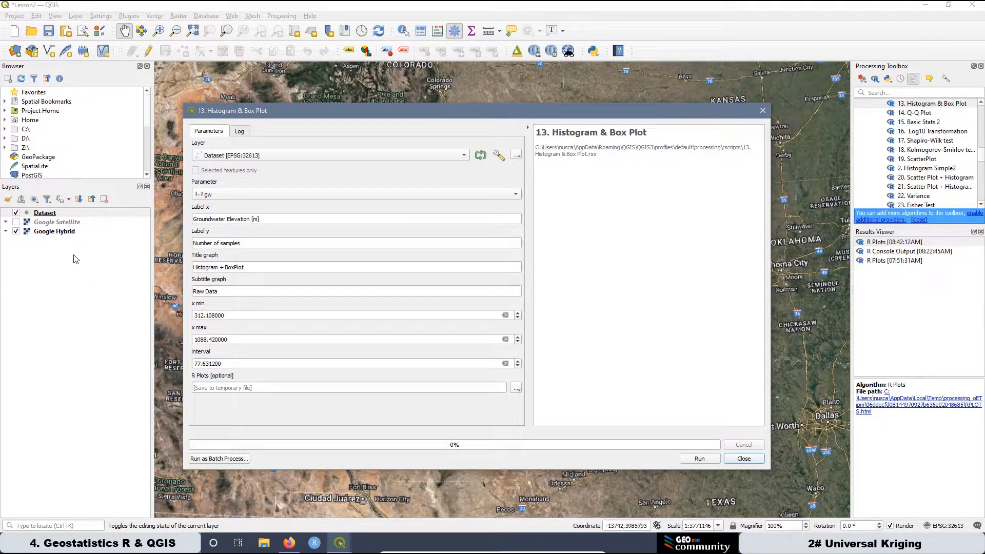
Sort the Dataset attribute table ascending by Log10 and copy the smallest value, 2.494, into x min of the histogram tool.
{"action": "right_click", "coordinate": [53, 217]}
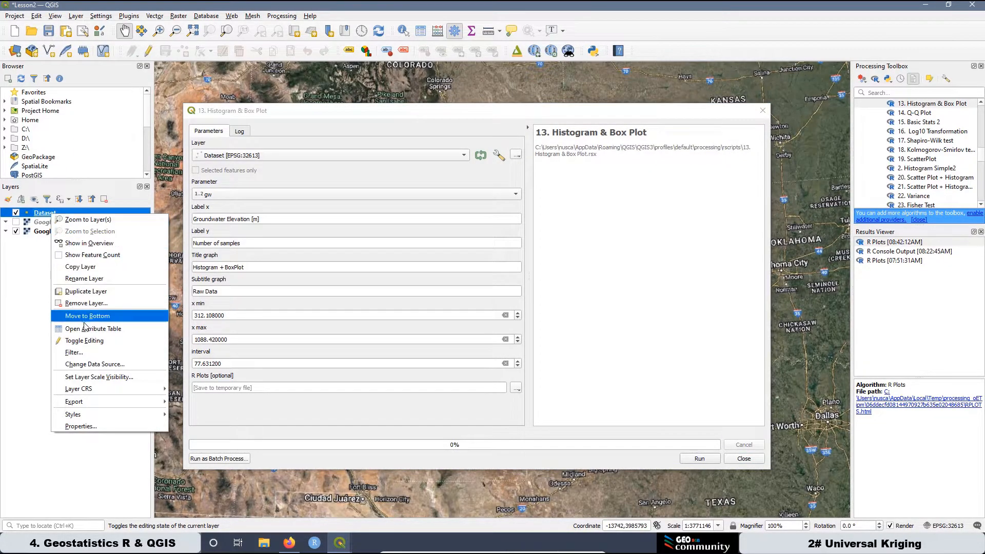
{"action": "left_click", "coordinate": [100, 330]}
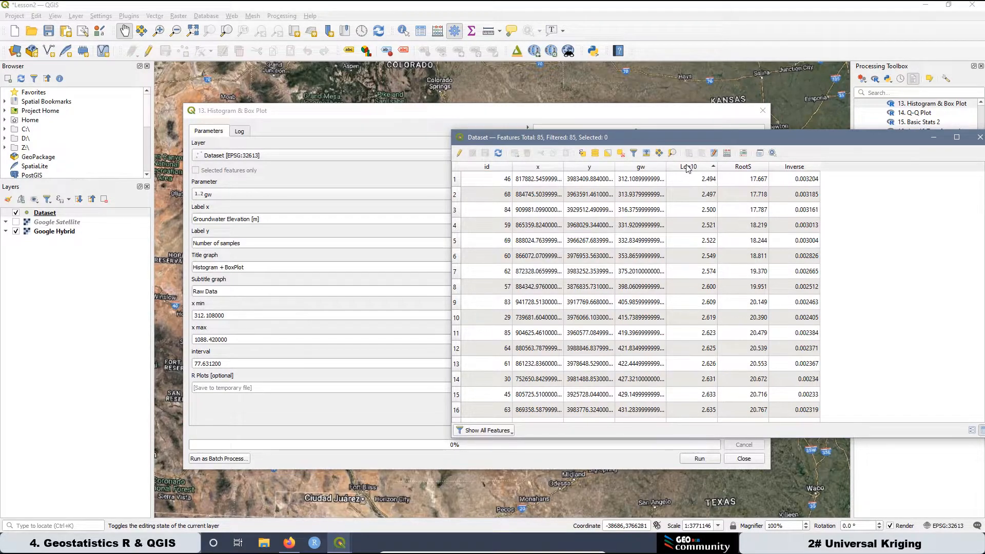
{"action": "left_click", "coordinate": [691, 168]}
{"action": "left_click", "coordinate": [690, 168]}
{"action": "right_click", "coordinate": [700, 183]}
{"action": "left_click", "coordinate": [737, 197]}
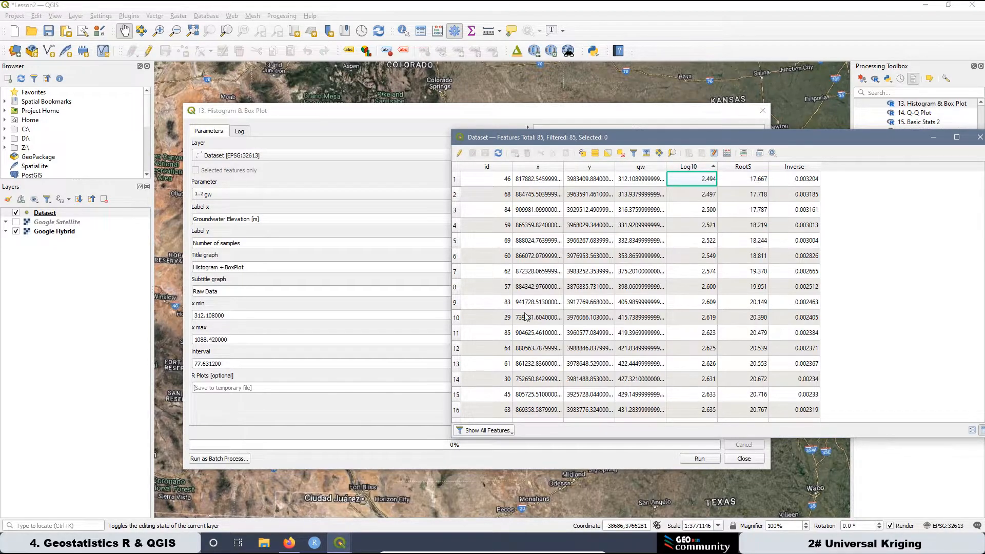
{"action": "left_click_drag", "start_coordinate": [231, 313], "coordinate": [192, 312]}
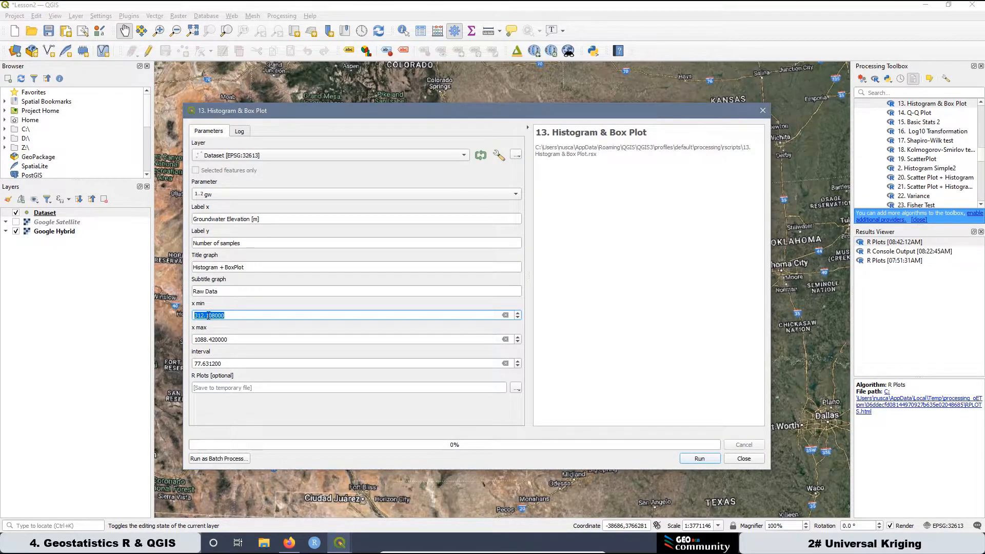
{"action": "right_click", "coordinate": [207, 316]}
{"action": "left_click", "coordinate": [236, 370]}
Sort the Dataset attribute table descending by Log10 and copy the largest value, 3.037, into x max of the histogram tool.
{"action": "left_click", "coordinate": [340, 543]}
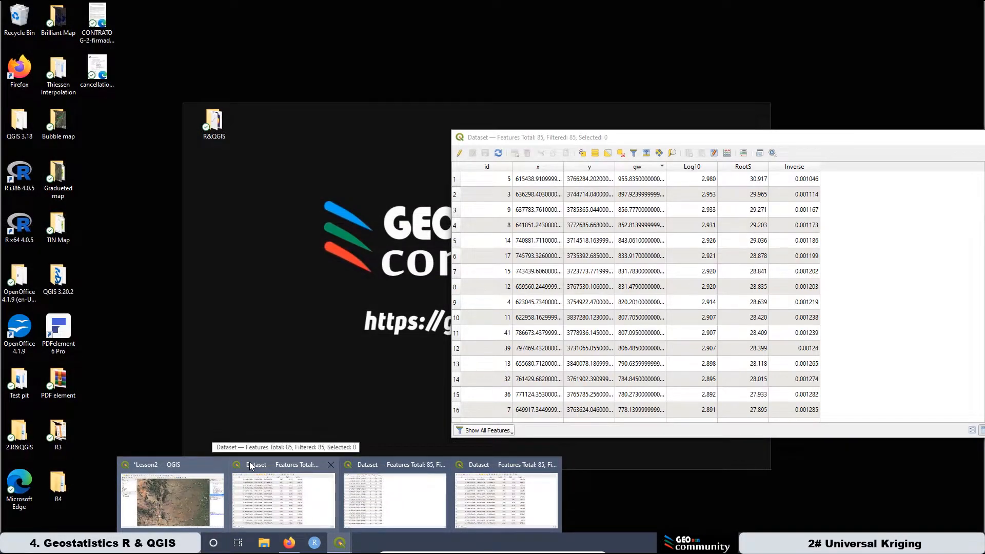
{"action": "left_click", "coordinate": [251, 463]}
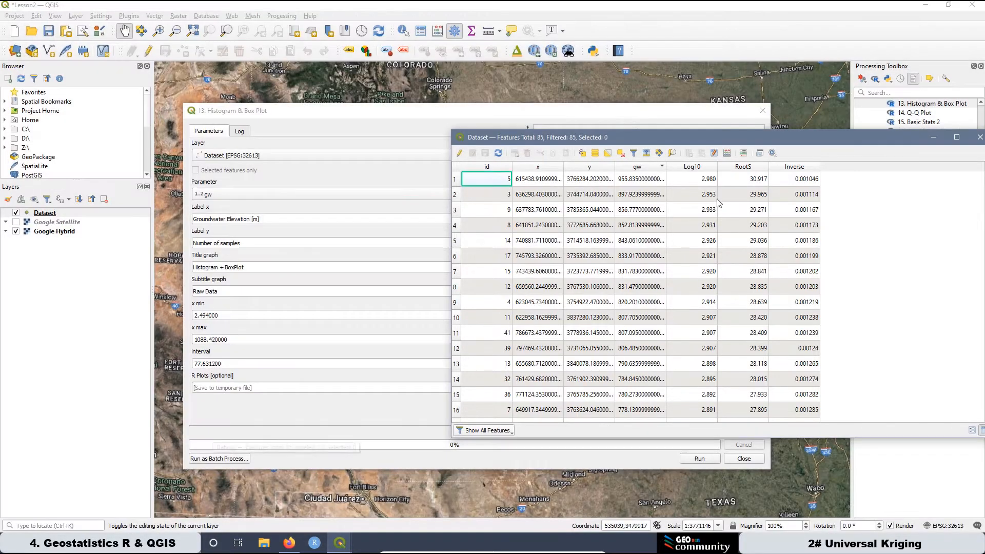
{"action": "left_click", "coordinate": [699, 170]}
{"action": "left_click", "coordinate": [699, 169]}
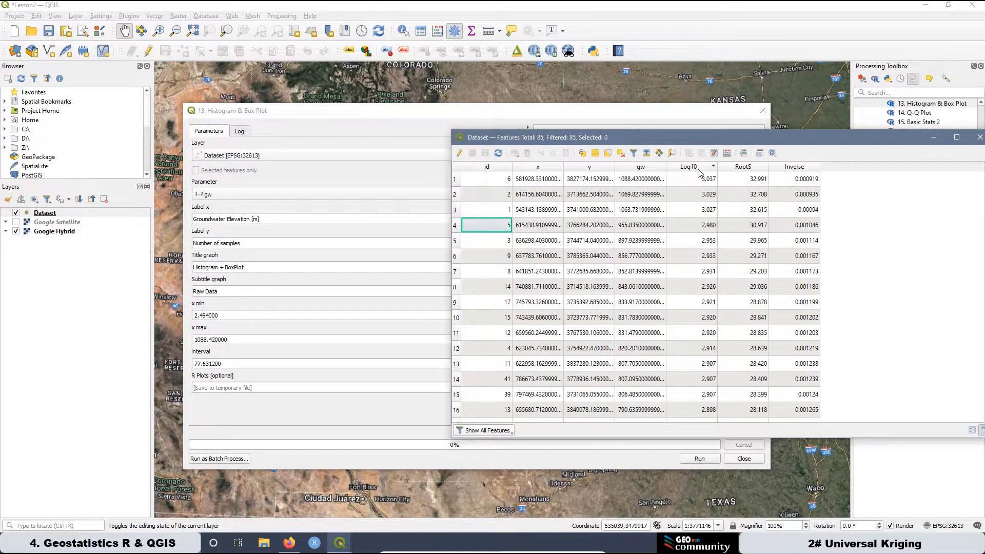
{"action": "left_click", "coordinate": [707, 181]}
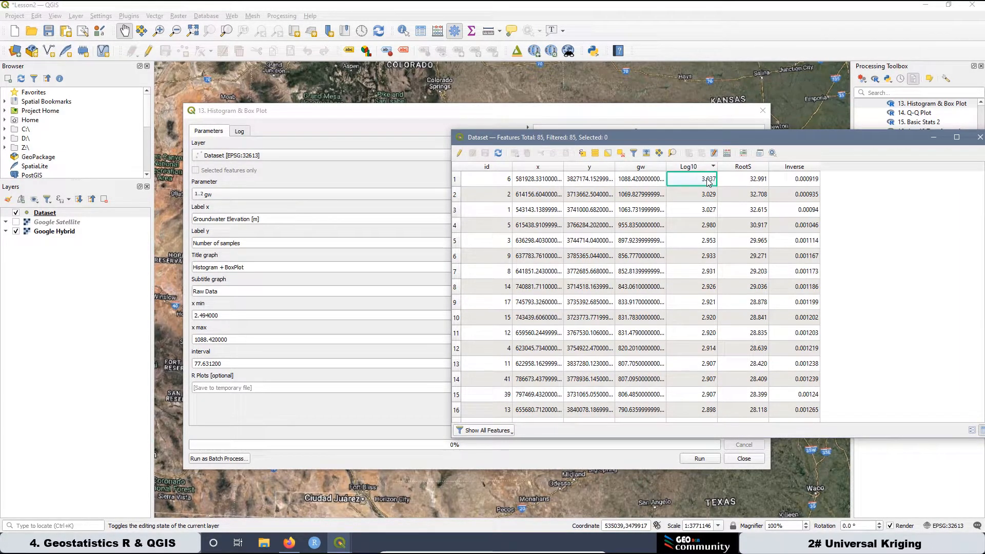
{"action": "right_click", "coordinate": [707, 180]}
{"action": "left_click_drag", "start_coordinate": [234, 339], "coordinate": [187, 342]}
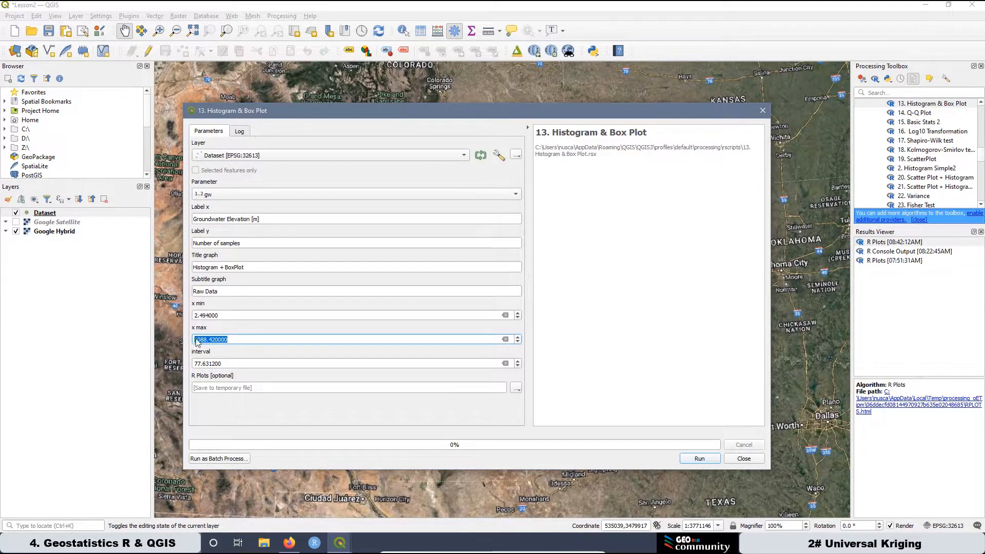
{"action": "right_click", "coordinate": [222, 339]}
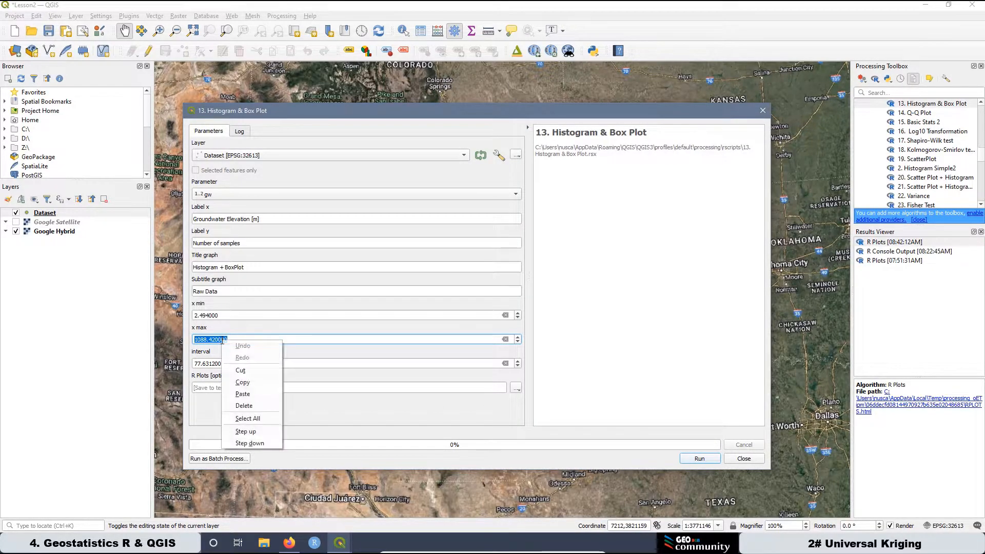
{"action": "left_click", "coordinate": [243, 394]}
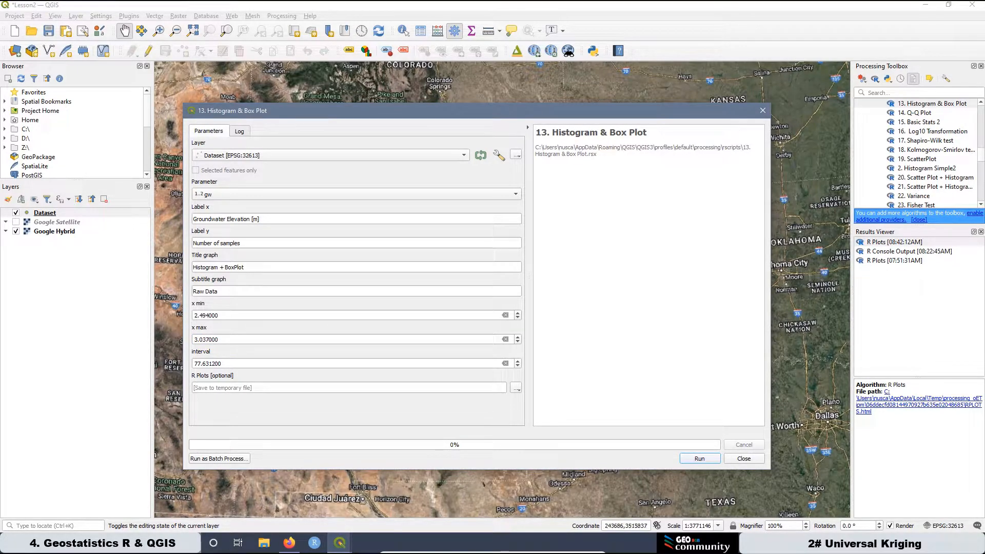
Open the Windows Calculator and copy the x max value 3.037 from the histogram tool into it.
{"action": "left_click", "coordinate": [113, 543]}
{"action": "type", "text": "c"}
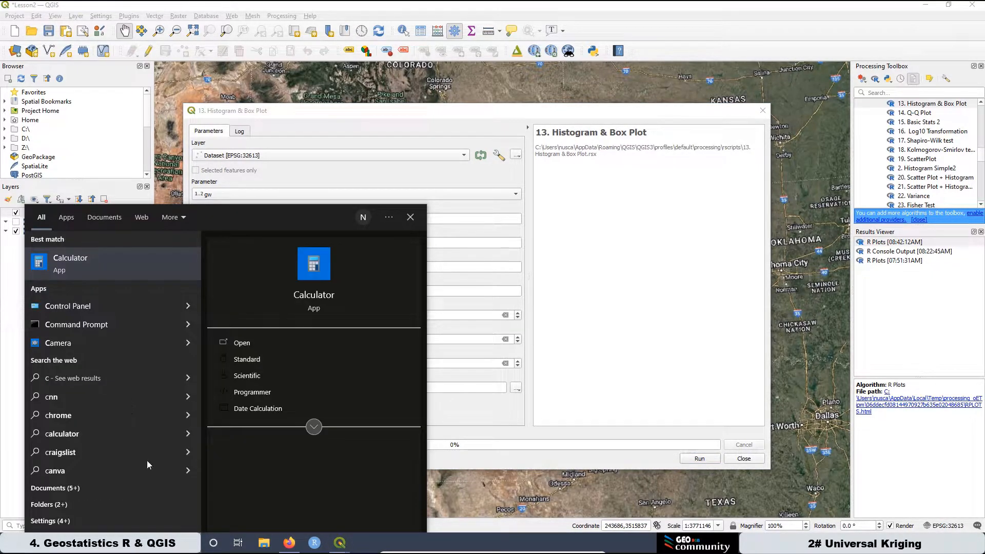
{"action": "left_click", "coordinate": [314, 272]}
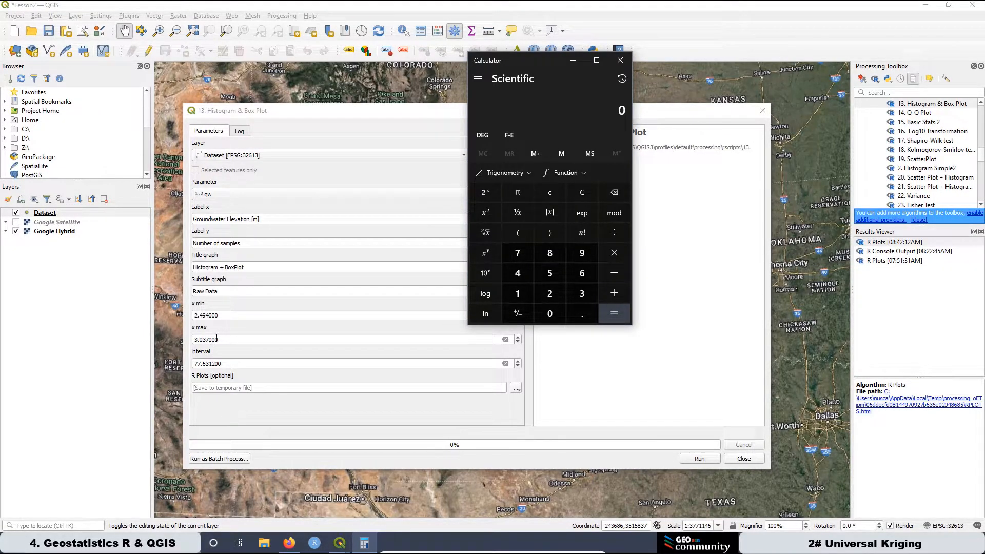
{"action": "double_click", "coordinate": [196, 340]}
{"action": "right_click", "coordinate": [195, 343]}
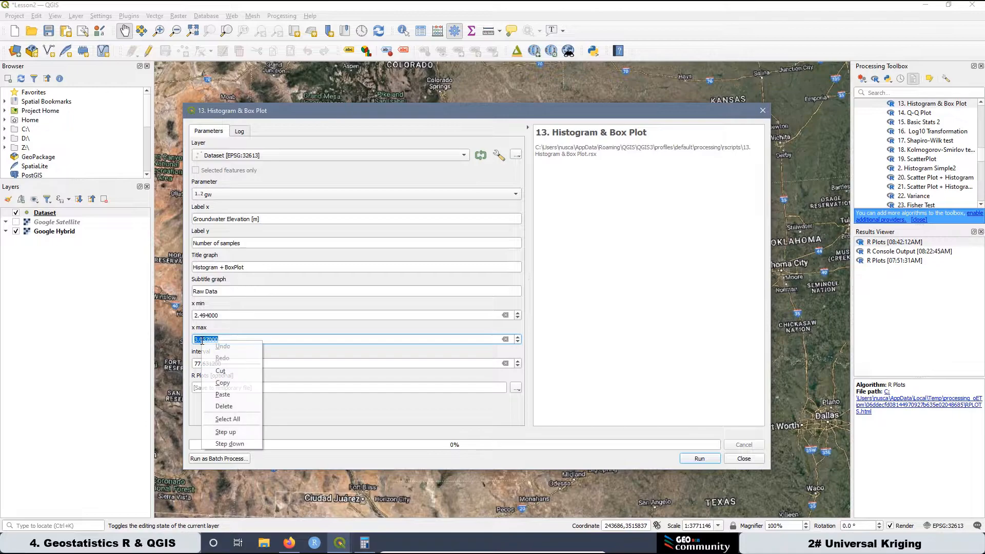
{"action": "left_click", "coordinate": [226, 380]}
{"action": "left_click", "coordinate": [364, 543]}
{"action": "right_click", "coordinate": [591, 116]}
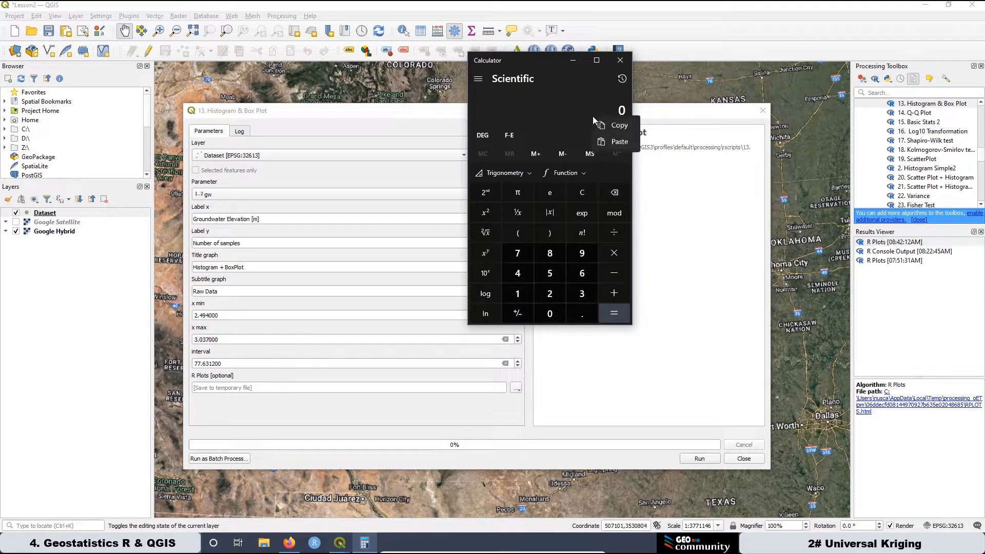
{"action": "left_click", "coordinate": [618, 139]}
Calculate the class width by subtracting 2.494 from 3.037 and dividing the difference by 10.
{"action": "left_click", "coordinate": [614, 273]}
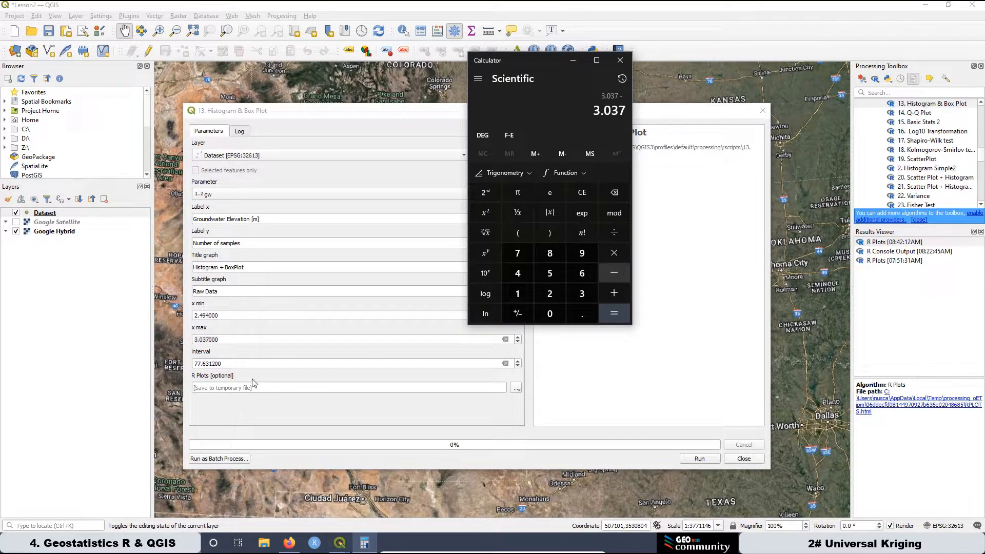
{"action": "left_click", "coordinate": [550, 293]}
{"action": "left_click", "coordinate": [584, 315]}
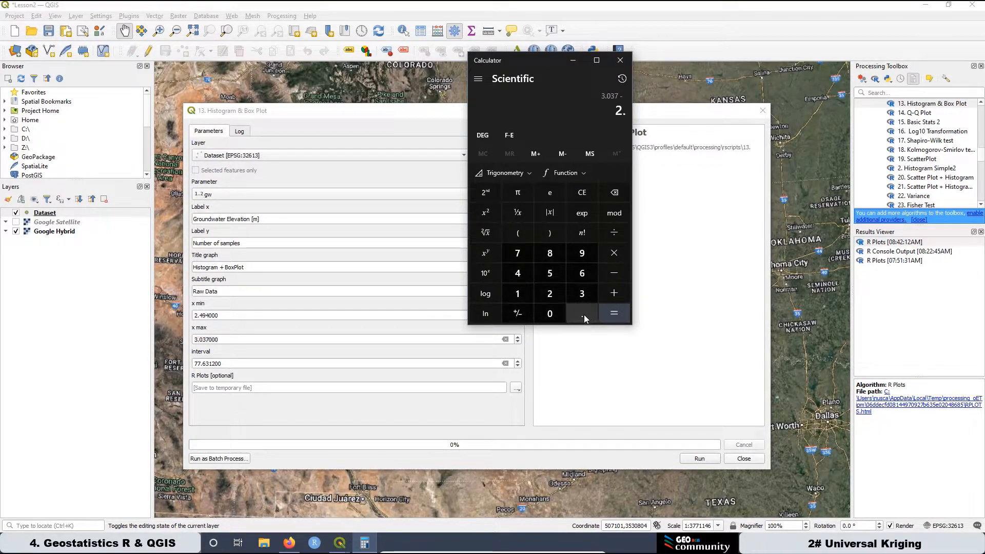
{"action": "left_click", "coordinate": [519, 275]}
{"action": "left_click", "coordinate": [583, 256]}
{"action": "left_click", "coordinate": [521, 273]}
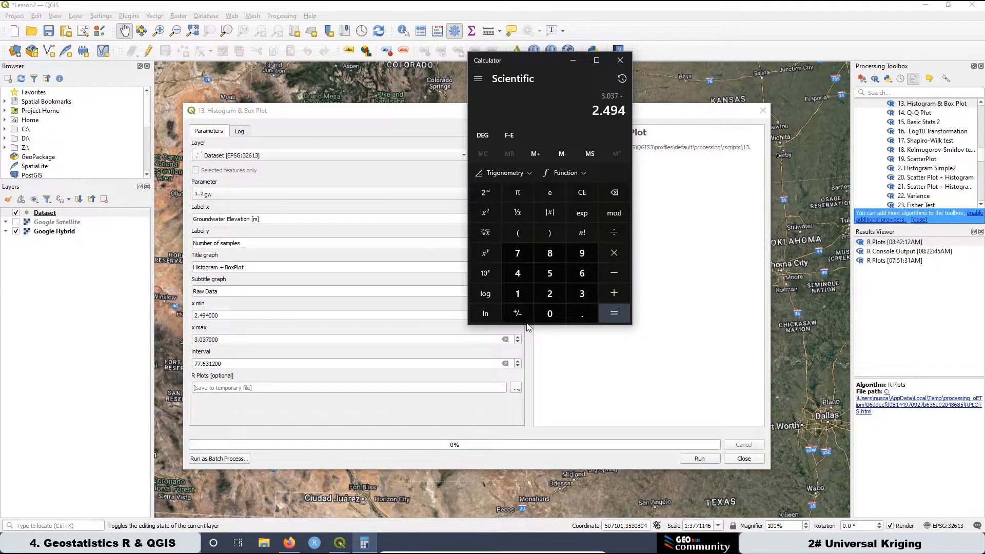
{"action": "left_click", "coordinate": [617, 316]}
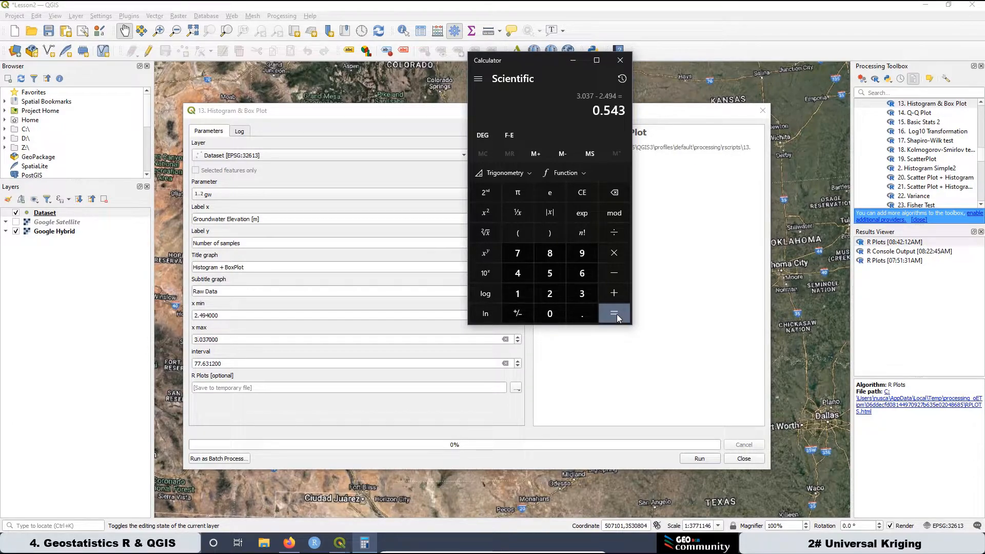
{"action": "left_click", "coordinate": [620, 230]}
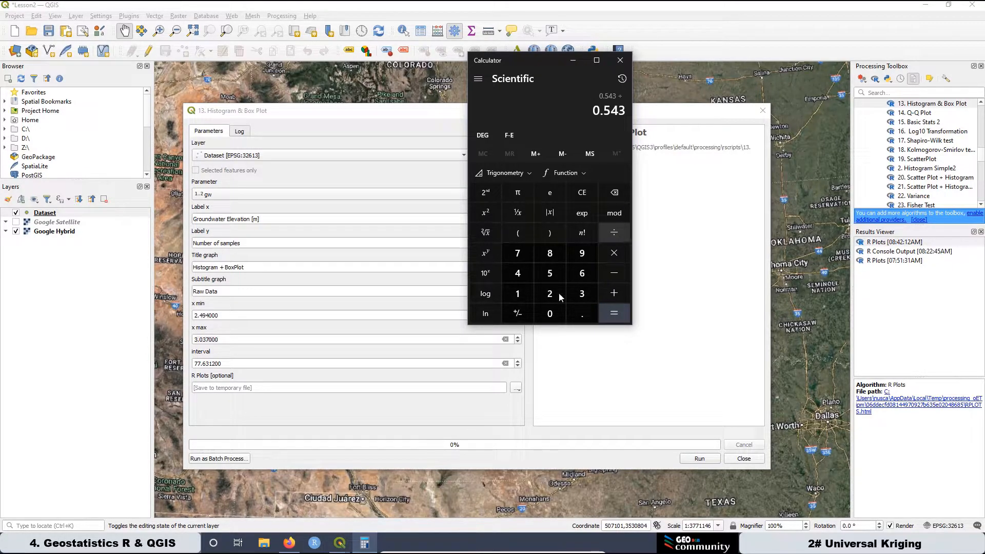
{"action": "left_click", "coordinate": [515, 293]}
{"action": "left_click", "coordinate": [547, 313]}
{"action": "left_click", "coordinate": [614, 314]}
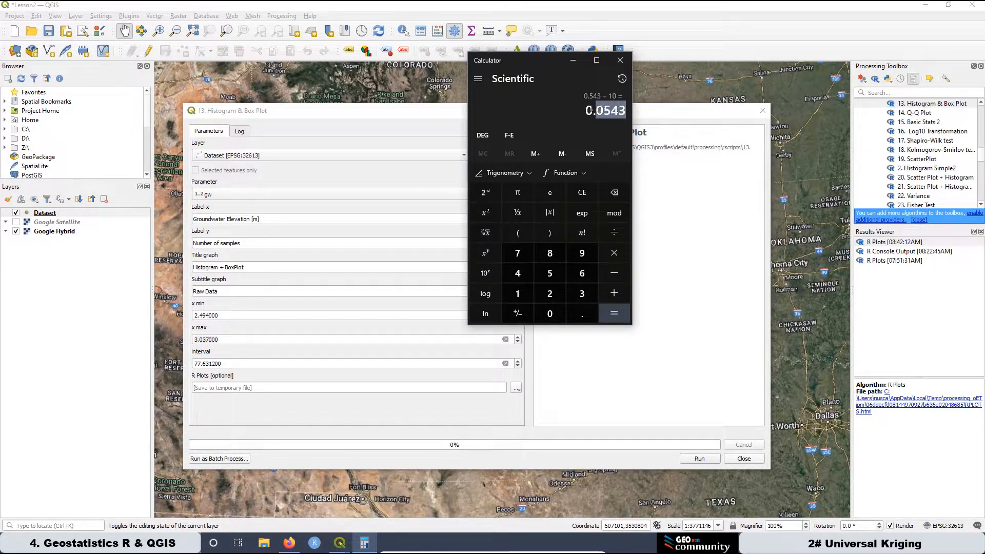
Copy the calculated class width 0.0543 into the interval of the Histogram & Box Plot tool.
{"action": "right_click", "coordinate": [598, 111]}
{"action": "left_click", "coordinate": [619, 123]}
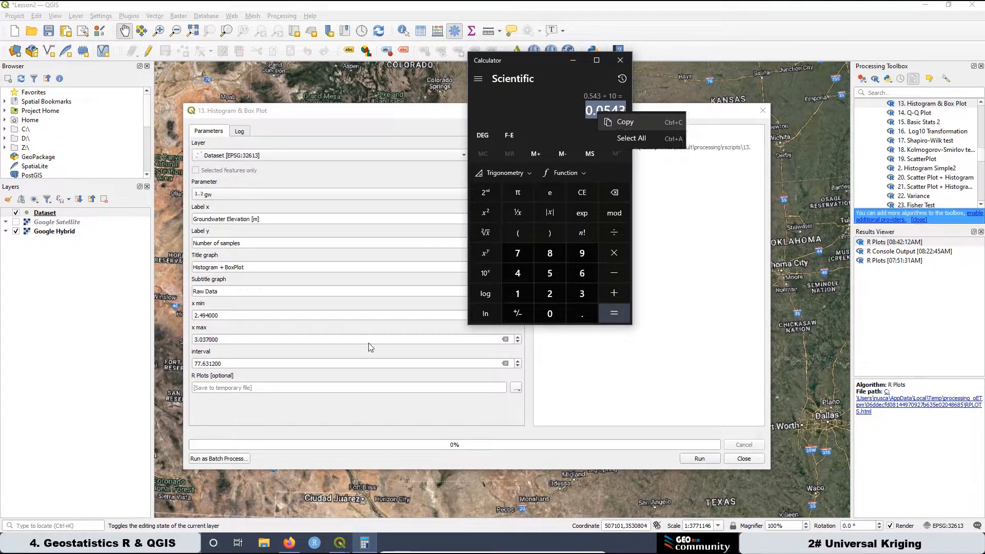
{"action": "left_click_drag", "start_coordinate": [224, 362], "coordinate": [194, 363]}
{"action": "right_click", "coordinate": [204, 366]}
{"action": "left_click", "coordinate": [224, 421]}
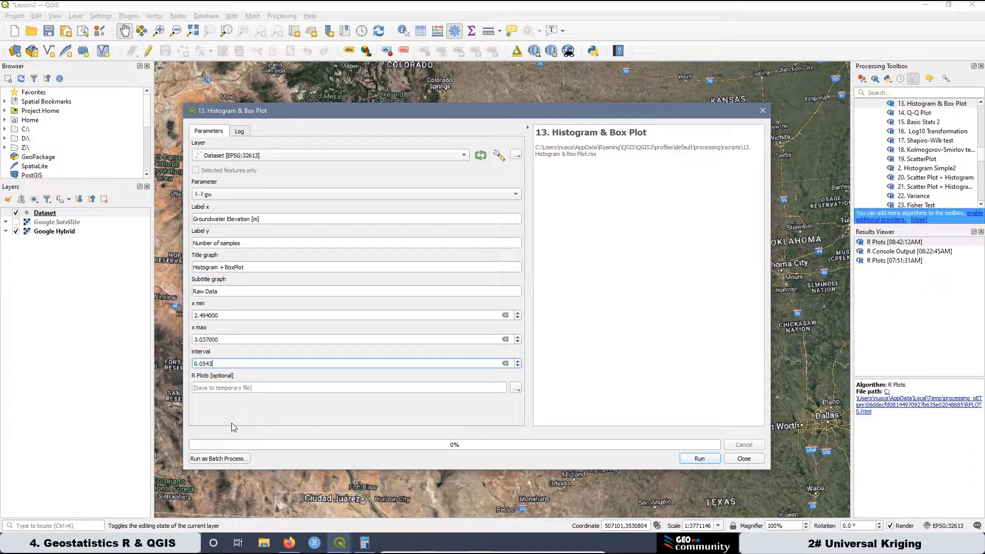
Set the graph subtitle to Log10 Transformation and the x label to Log 10 Groundwater Elevation [m].
{"action": "left_click_drag", "start_coordinate": [220, 291], "coordinate": [188, 289]}
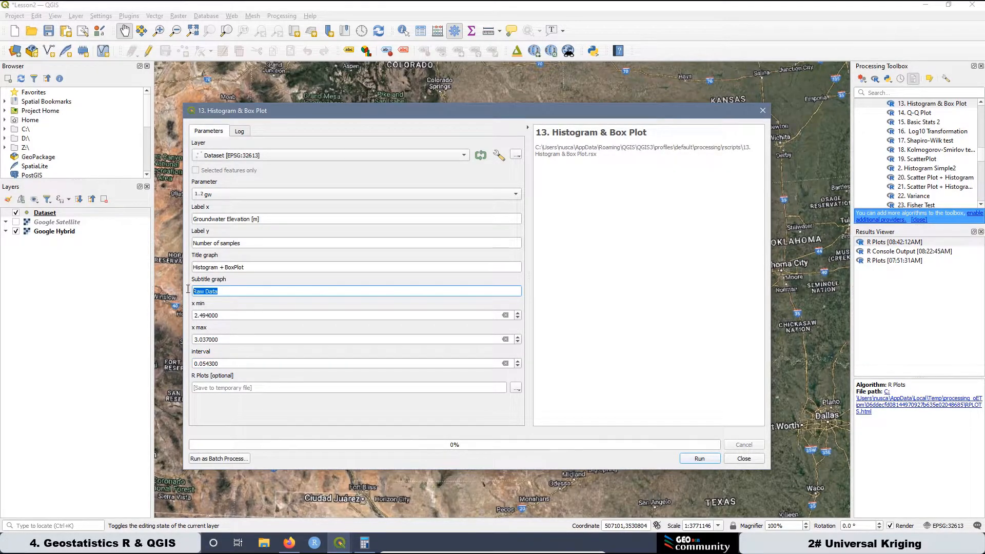
{"action": "type", "text": "Log10 Transformation"}
{"action": "left_click", "coordinate": [197, 219]}
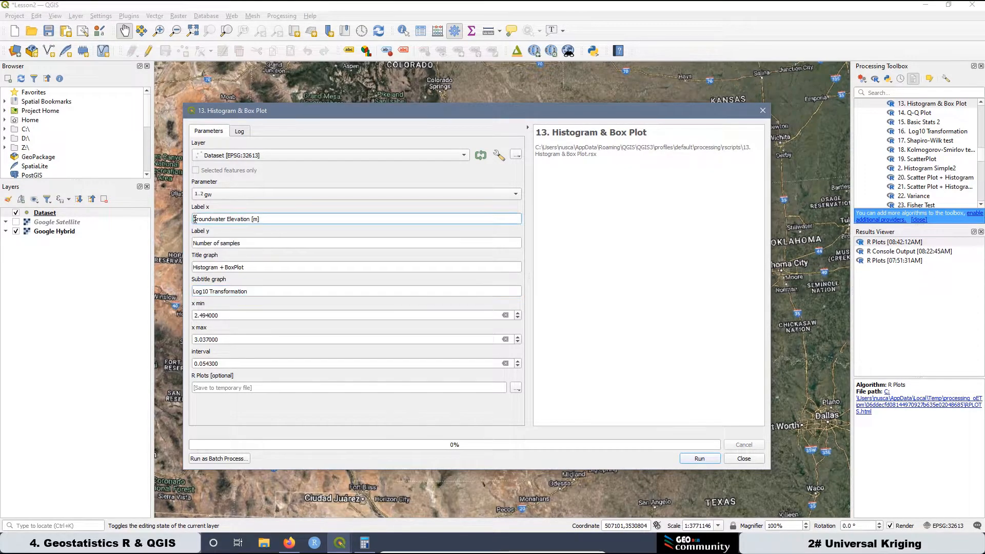
{"action": "type", "text": "Log"}
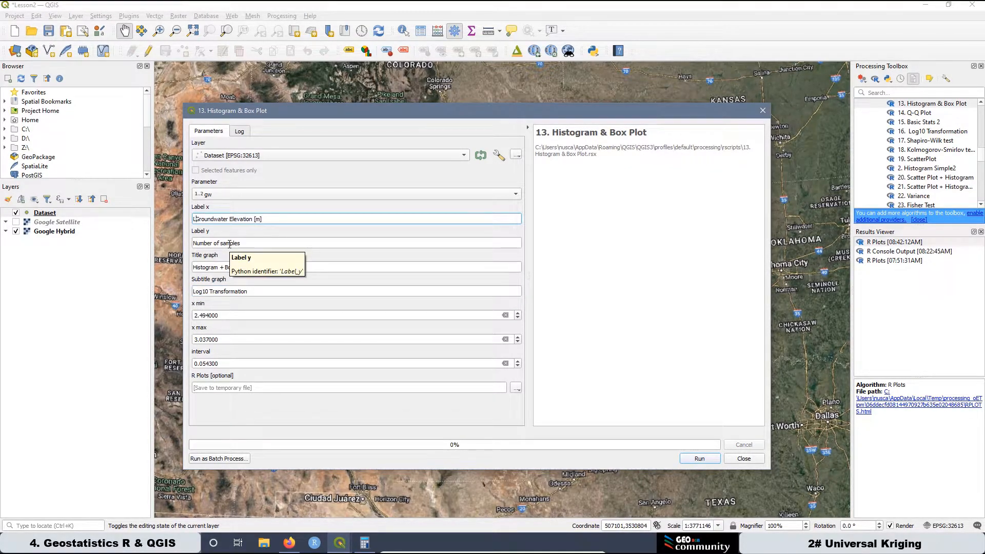
{"action": "type", "text": " 10"}
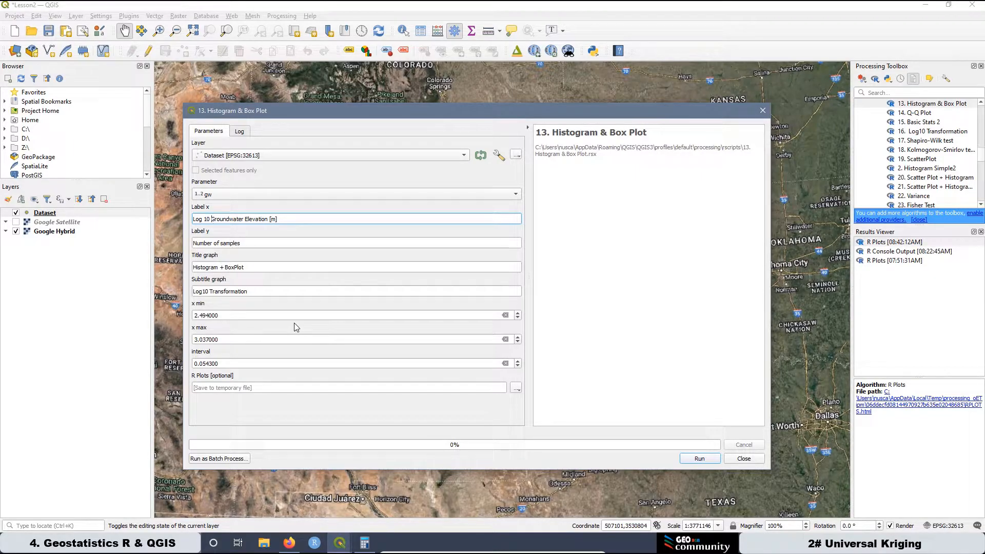
Run the Histogram & Box Plot tool with gw as the parameter, view the resulting R plot, and return to QGIS.
{"action": "left_click", "coordinate": [699, 458]}
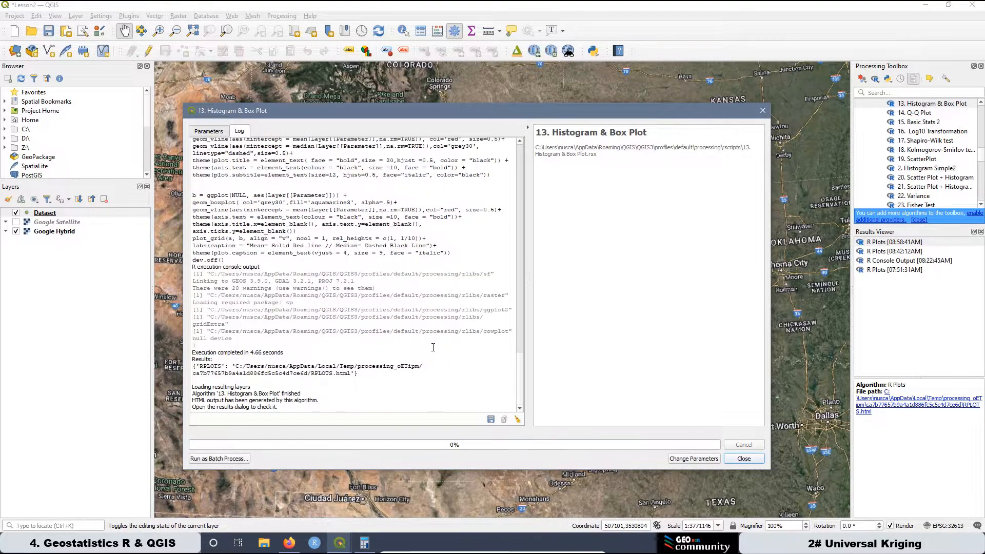
{"action": "double_click", "coordinate": [906, 244]}
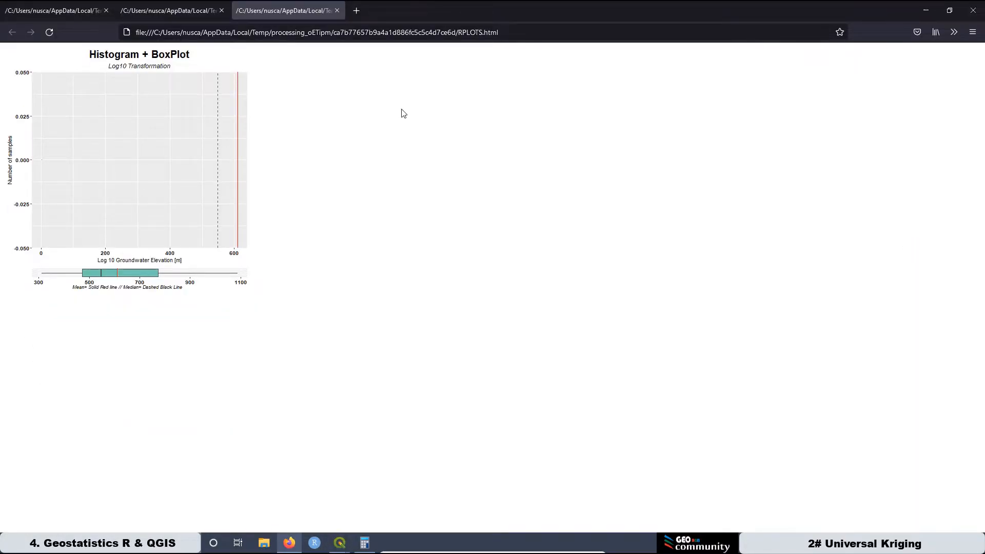
{"action": "mouse_move", "coordinate": [344, 548]}
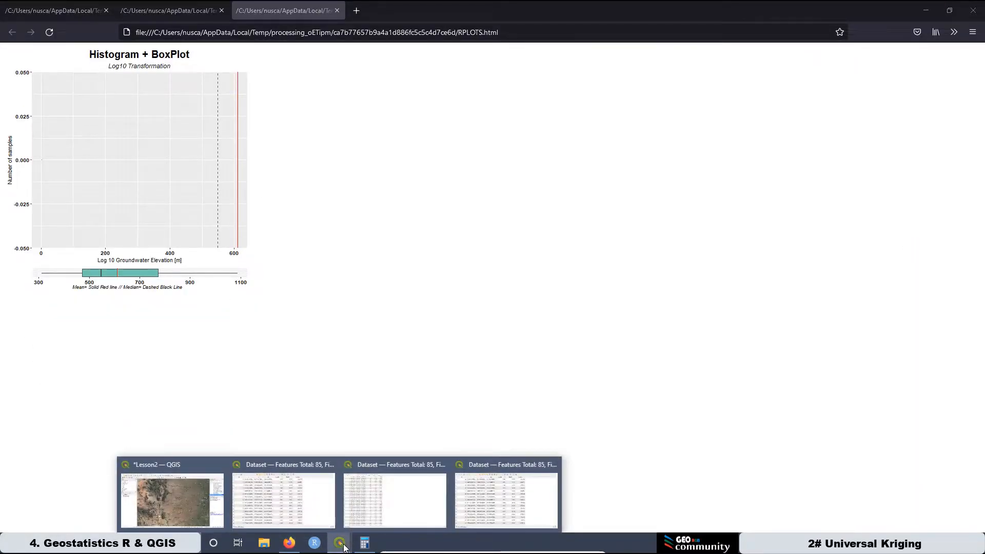
{"action": "left_click", "coordinate": [170, 463]}
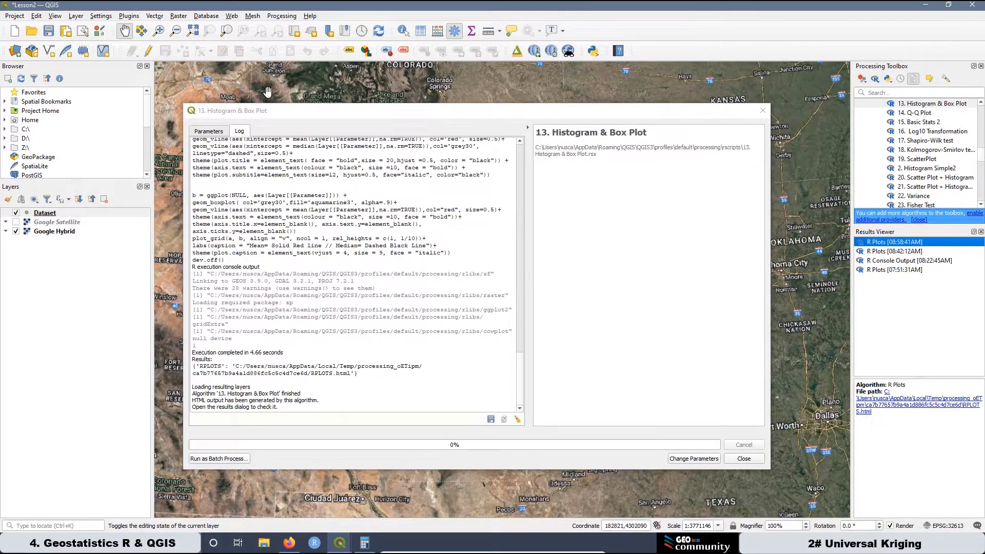
Change the tool's parameter from gw to Log10 and run Histogram & Box Plot again.
{"action": "left_click", "coordinate": [214, 132]}
{"action": "left_click", "coordinate": [216, 197]}
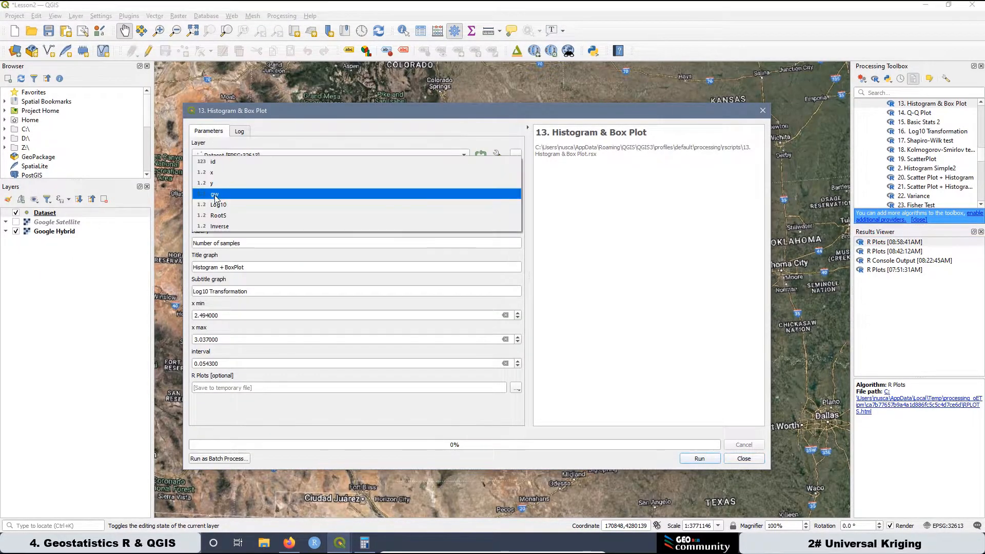
{"action": "left_click", "coordinate": [236, 204]}
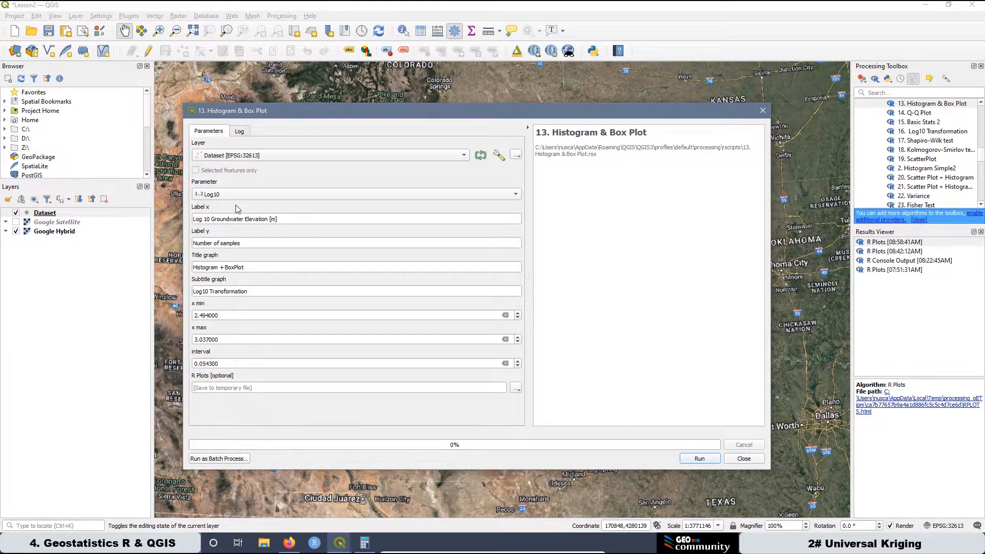
{"action": "left_click", "coordinate": [698, 459]}
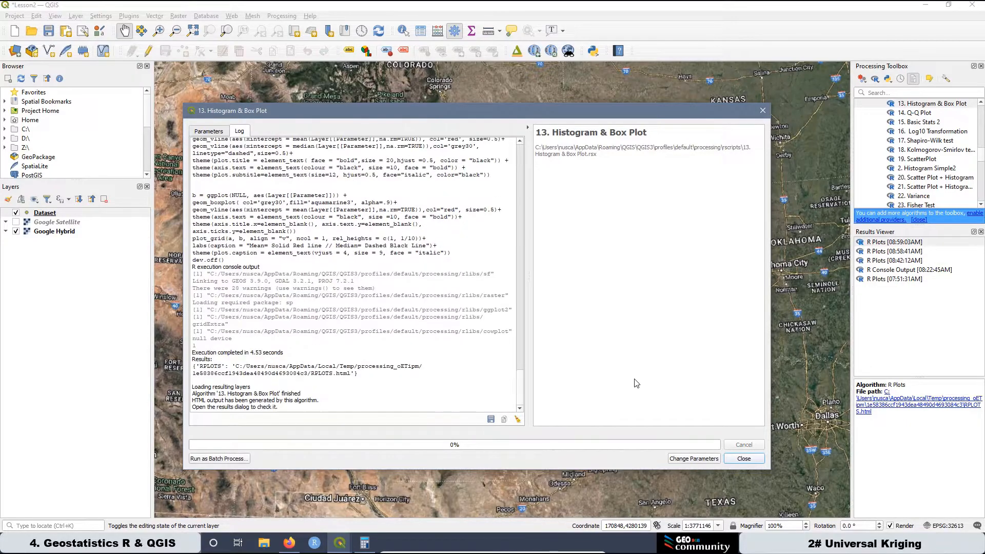
Open the newest R plot in the browser and examine the Log10 histogram and box plot at 150% zoom.
{"action": "double_click", "coordinate": [896, 247]}
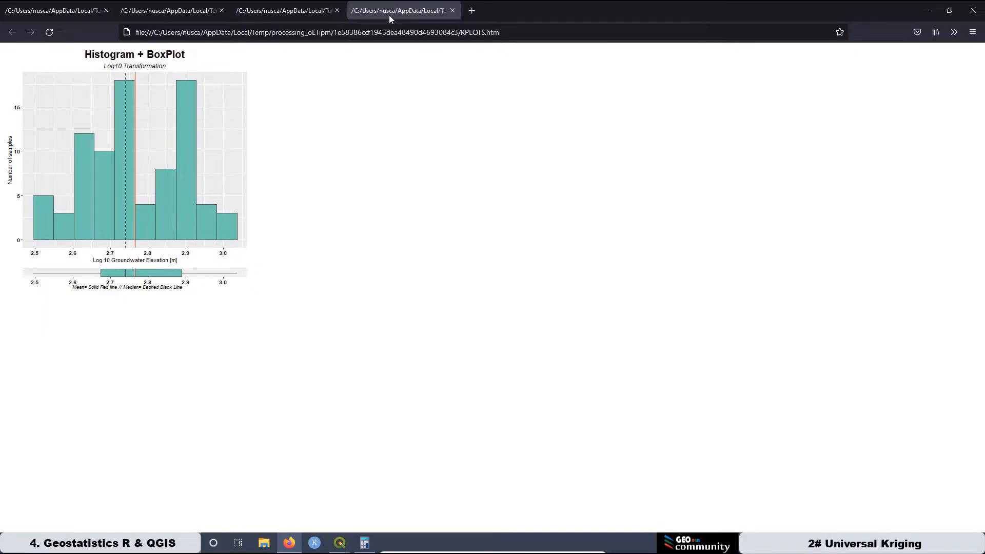
{"action": "key", "text": "ctrl+plus"}
{"action": "key", "text": "ctrl+plus"}
{"action": "key", "text": "ctrl+plus"}
{"action": "key", "text": "ctrl+plus"}
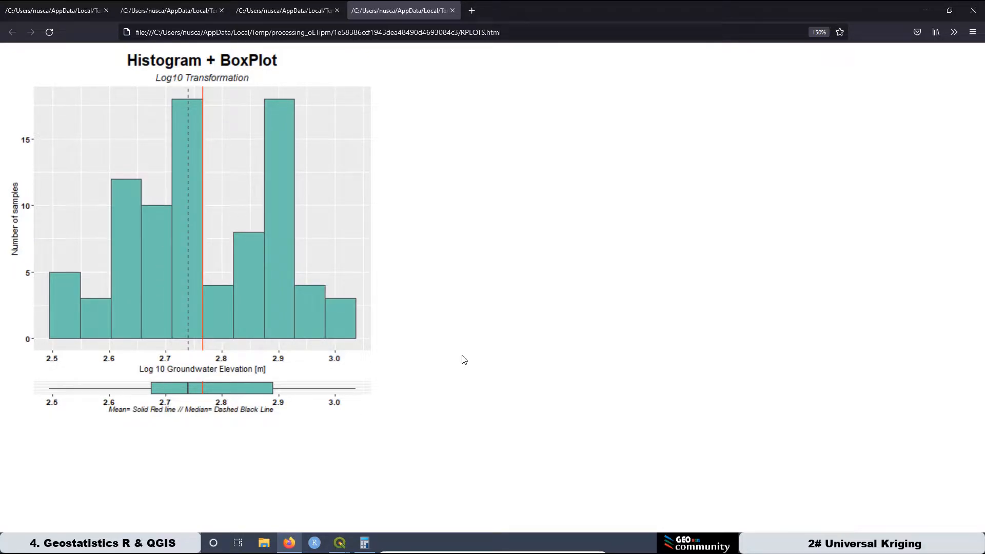
Close the empty Log10 plot made from gw and bring up the Raw Data plot for comparison.
{"action": "left_click", "coordinate": [291, 12]}
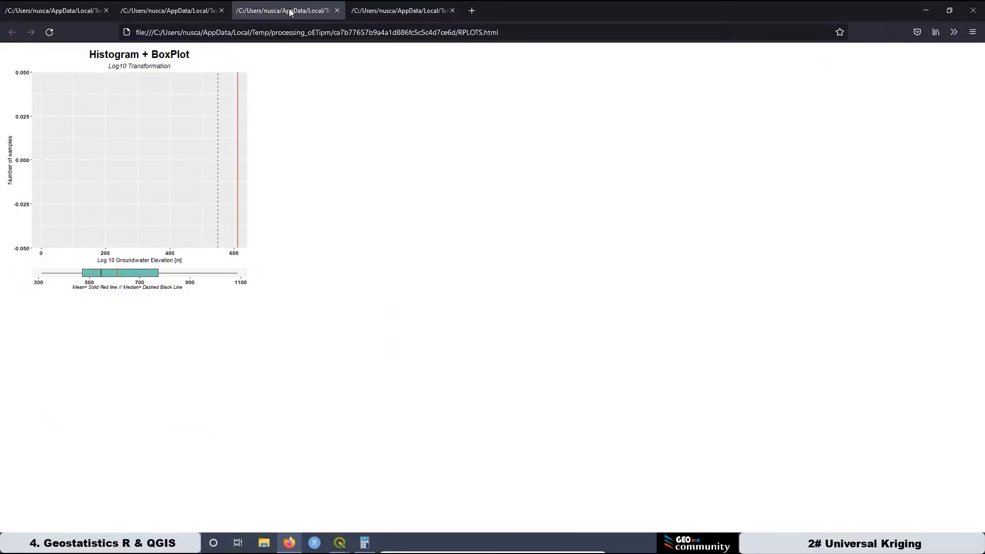
{"action": "left_click", "coordinate": [336, 10]}
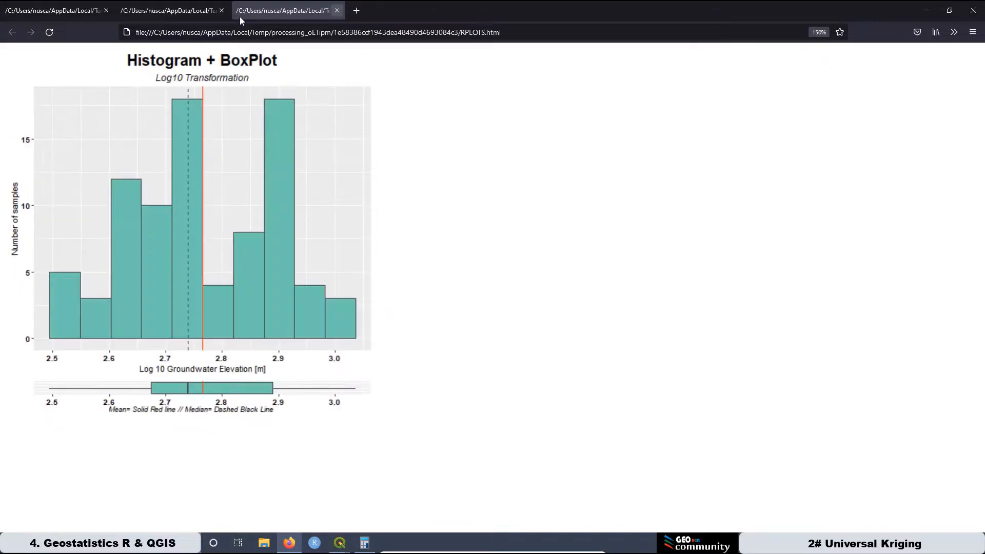
{"action": "left_click", "coordinate": [183, 11]}
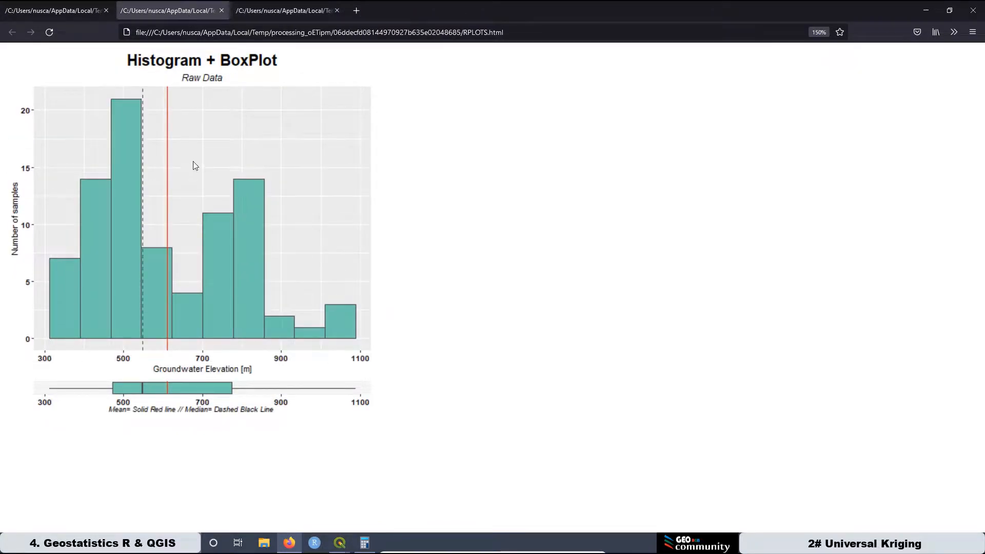
Compare the Log10 Transformation histogram and box plot with the Raw Data plot.
{"action": "left_click", "coordinate": [285, 11]}
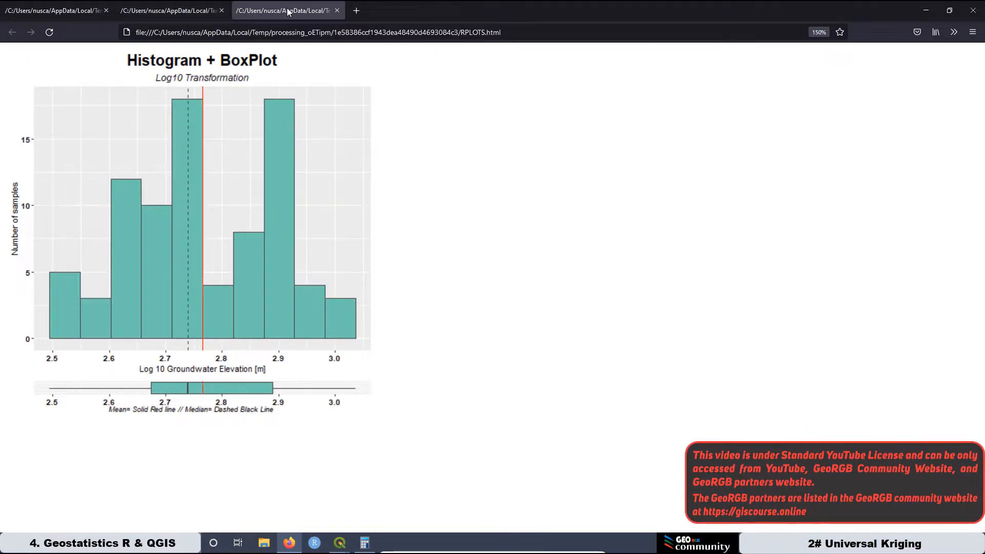
{"action": "left_click", "coordinate": [166, 14]}
{"action": "left_click", "coordinate": [293, 11]}
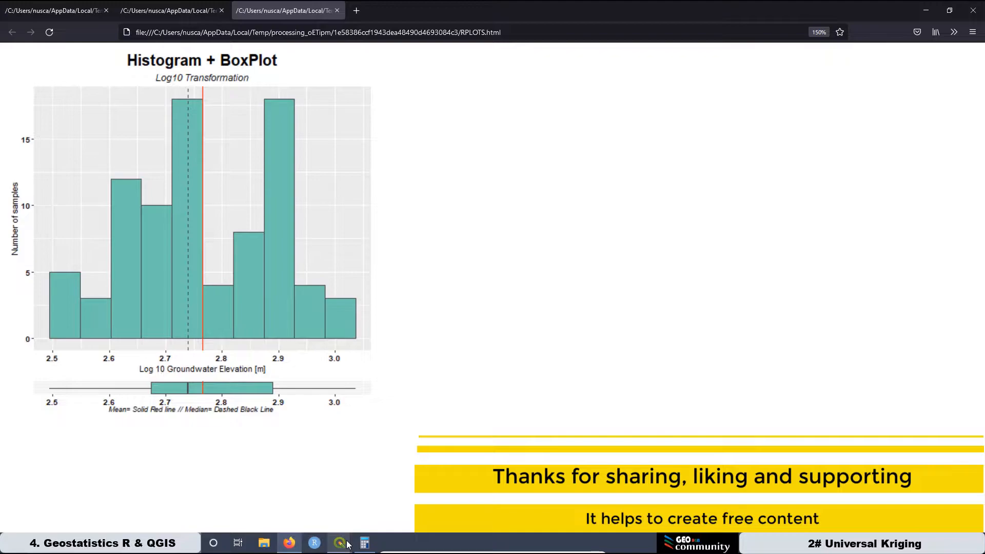
Switch to QGIS and run the Kolmogorov-Smirlov test (Lillie) on Dataset with Log10 as the parameter.
{"action": "mouse_move", "coordinate": [340, 543]}
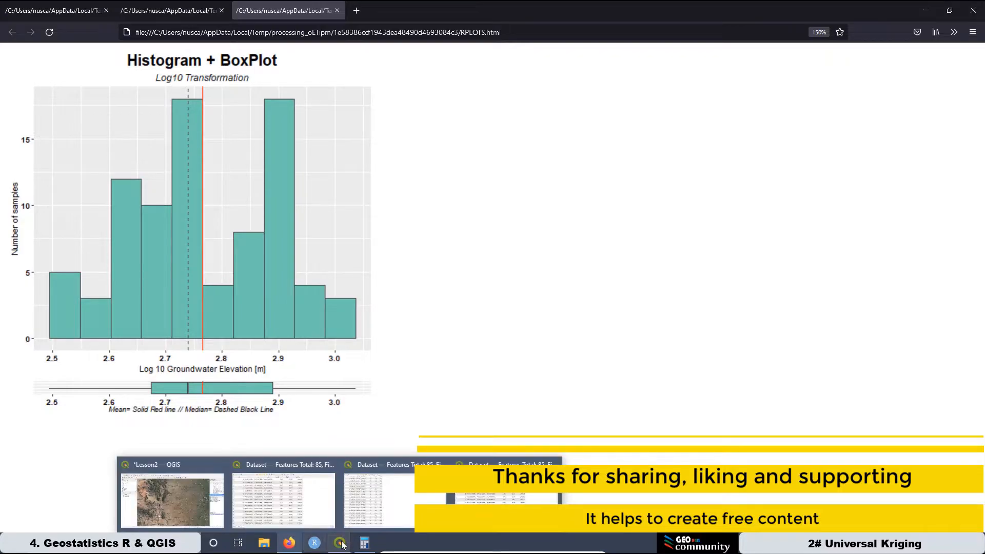
{"action": "left_click", "coordinate": [167, 465]}
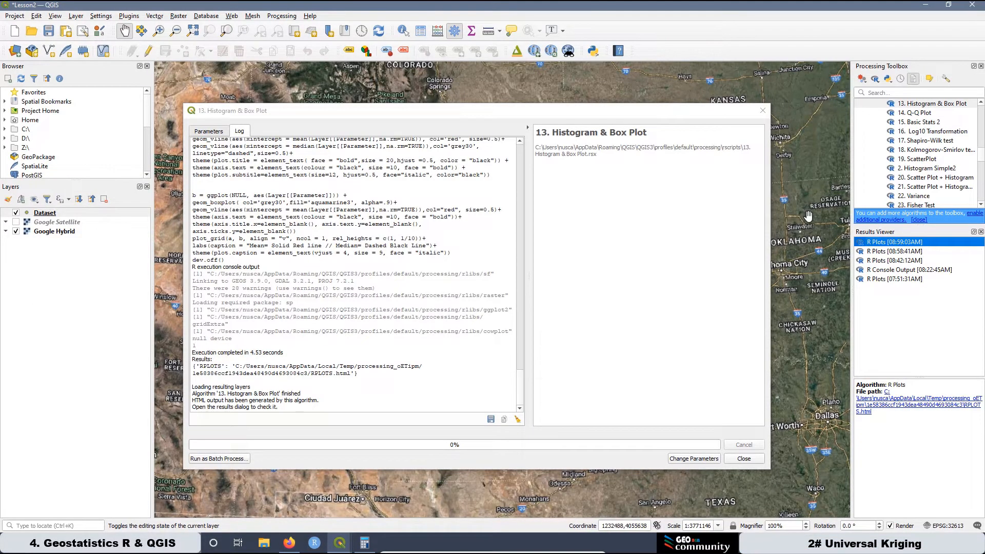
{"action": "double_click", "coordinate": [935, 151]}
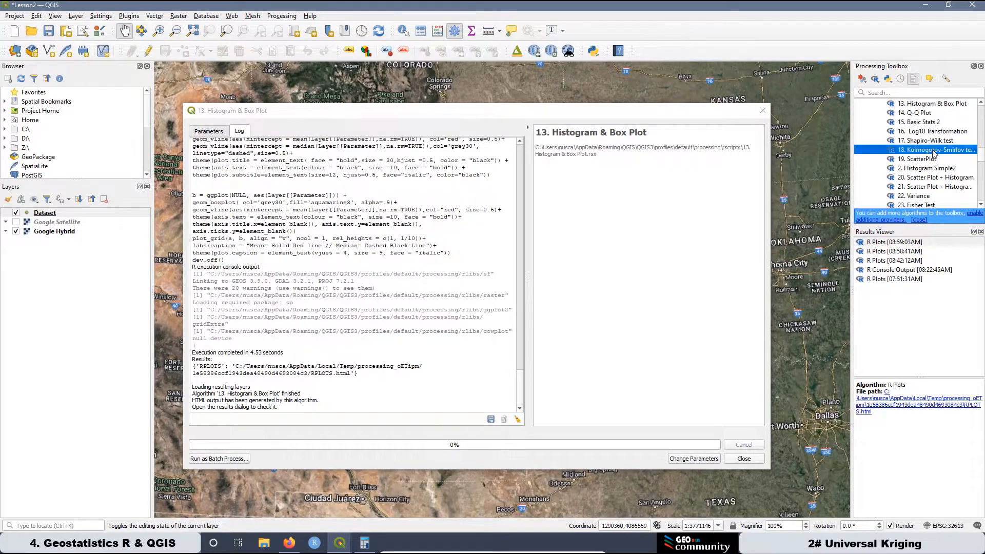
{"action": "left_click", "coordinate": [238, 193]}
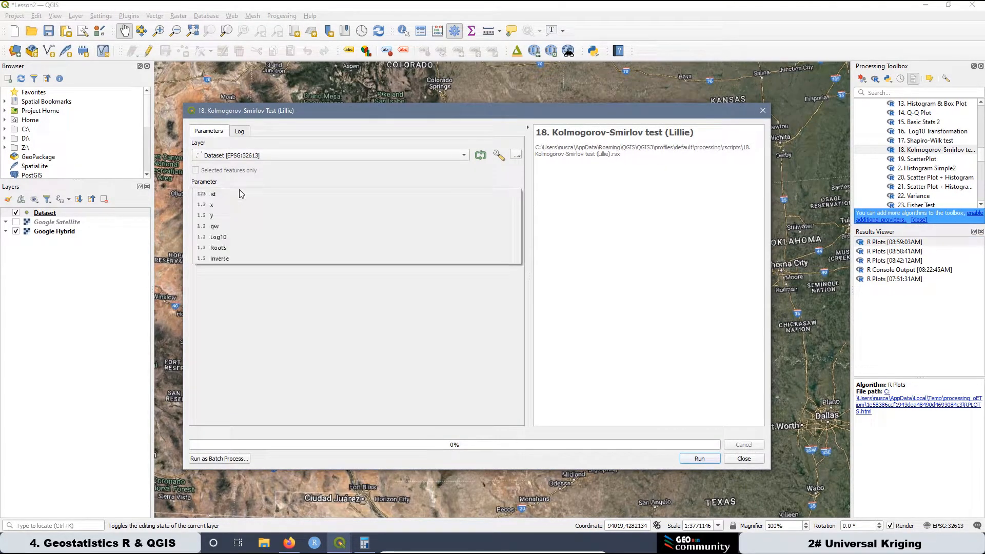
{"action": "left_click", "coordinate": [238, 236]}
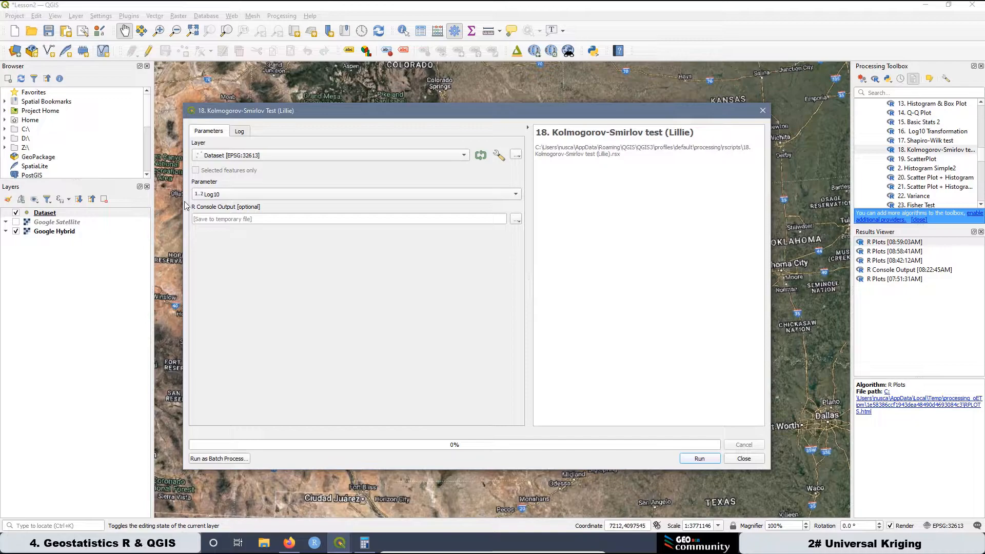
{"action": "left_click", "coordinate": [702, 459]}
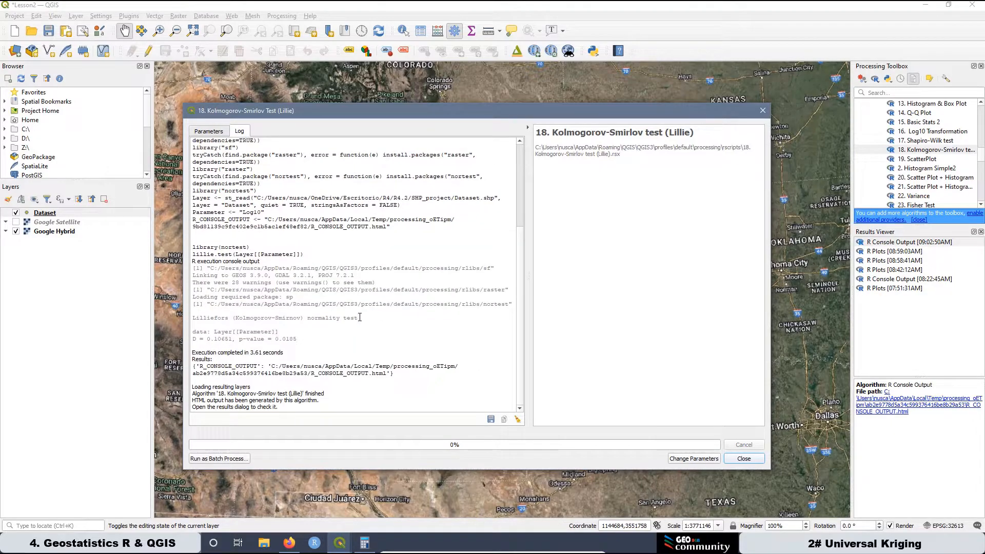
Examine the p-value in the normality test log, and move the test window off the Histogram & Box Plot dialog.
{"action": "left_click_drag", "start_coordinate": [298, 339], "coordinate": [294, 340]}
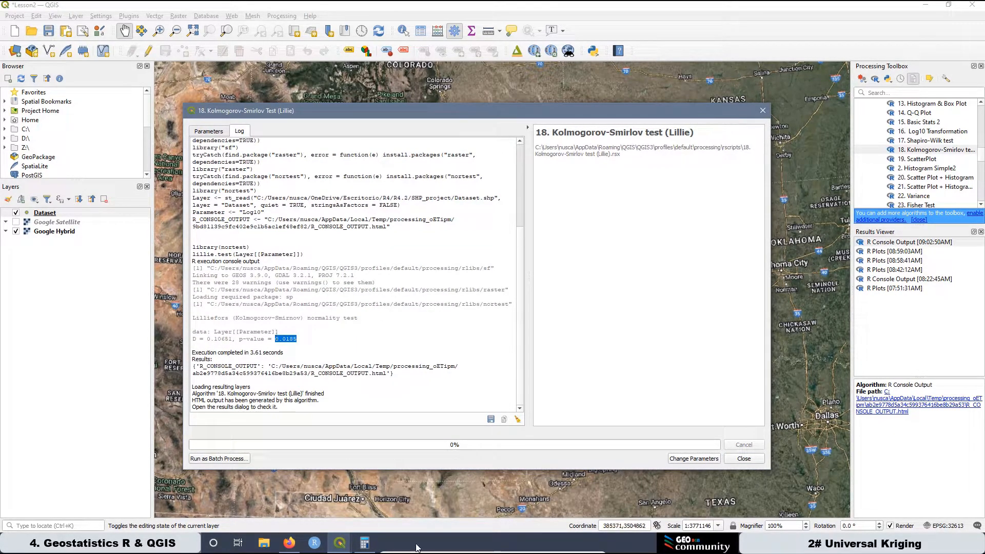
{"action": "left_click", "coordinate": [303, 312]}
{"action": "left_click_drag", "start_coordinate": [703, 112], "coordinate": [800, 274]}
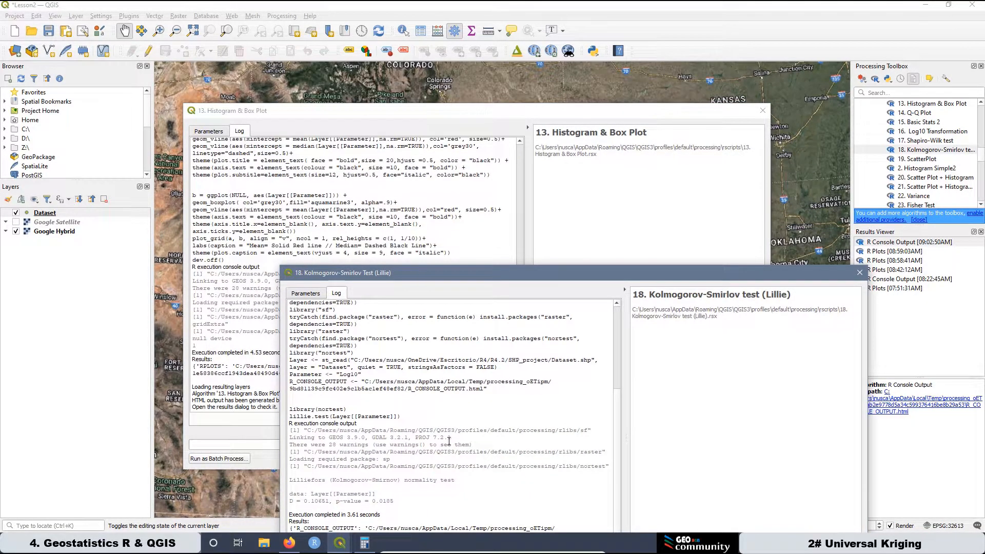
Close two of the three open Dataset attribute table windows.
{"action": "mouse_move", "coordinate": [340, 542]}
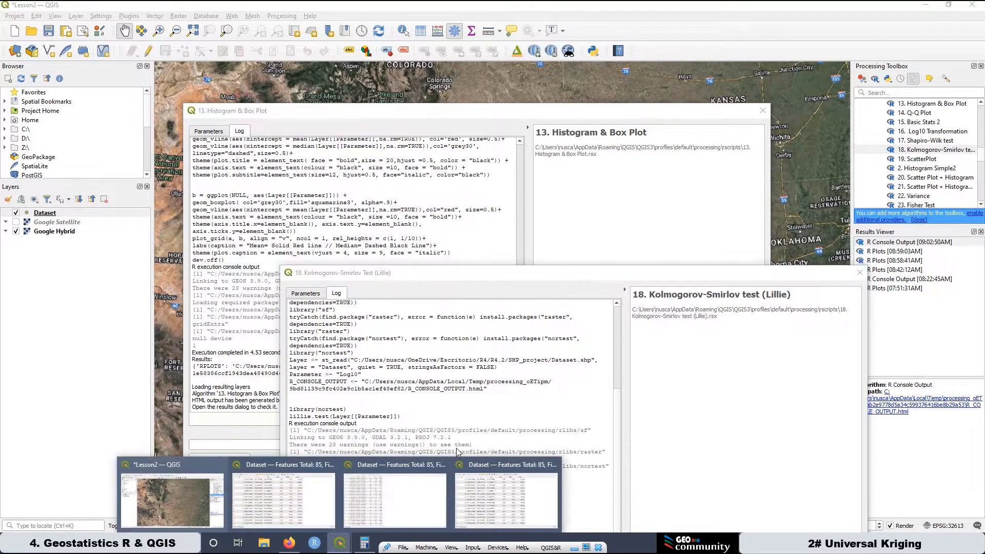
{"action": "left_click", "coordinate": [554, 469]}
{"action": "left_click", "coordinate": [501, 465]}
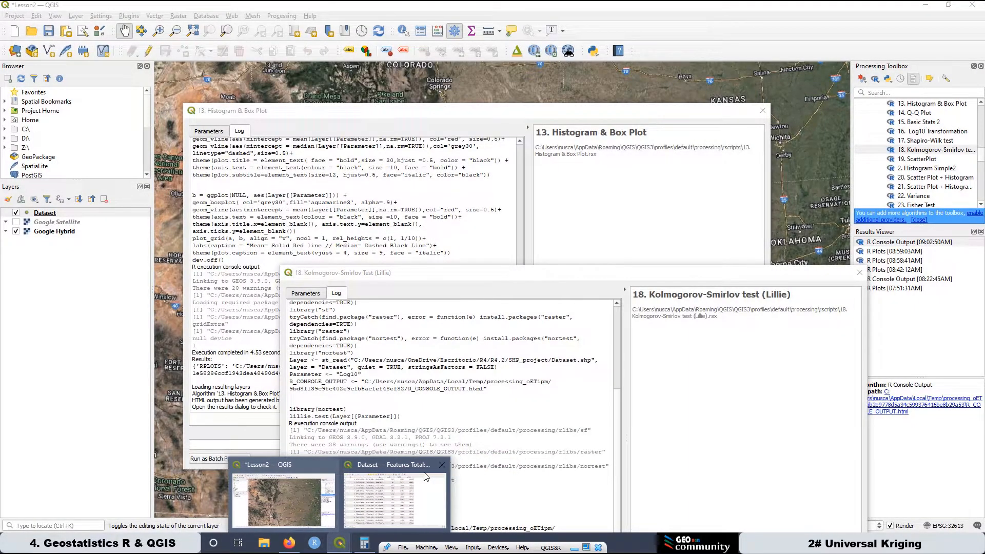
Set the Histogram & Box Plot parameter to RootS and the x label to "Sroot Groundwater Elevation [m]".
{"action": "left_click", "coordinate": [213, 132]}
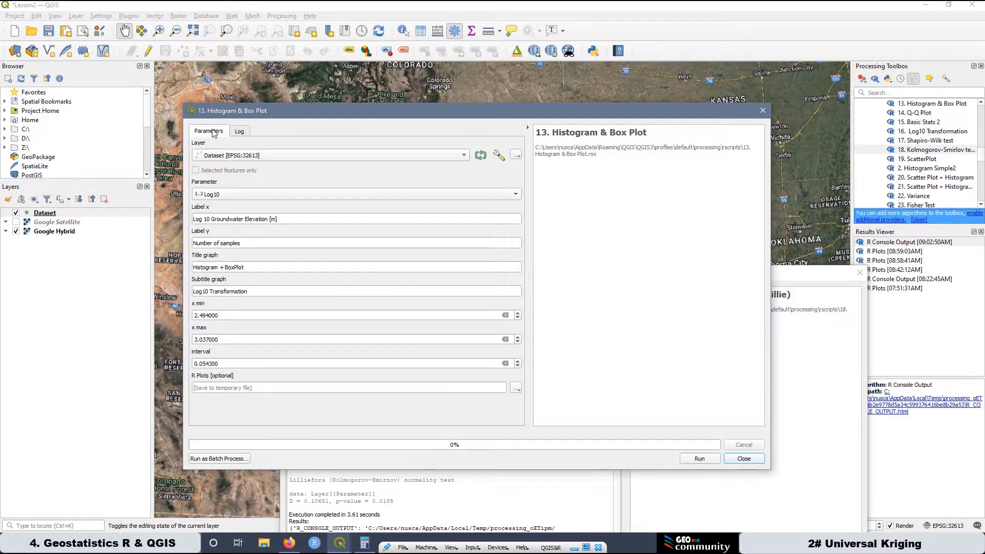
{"action": "left_click", "coordinate": [230, 194]}
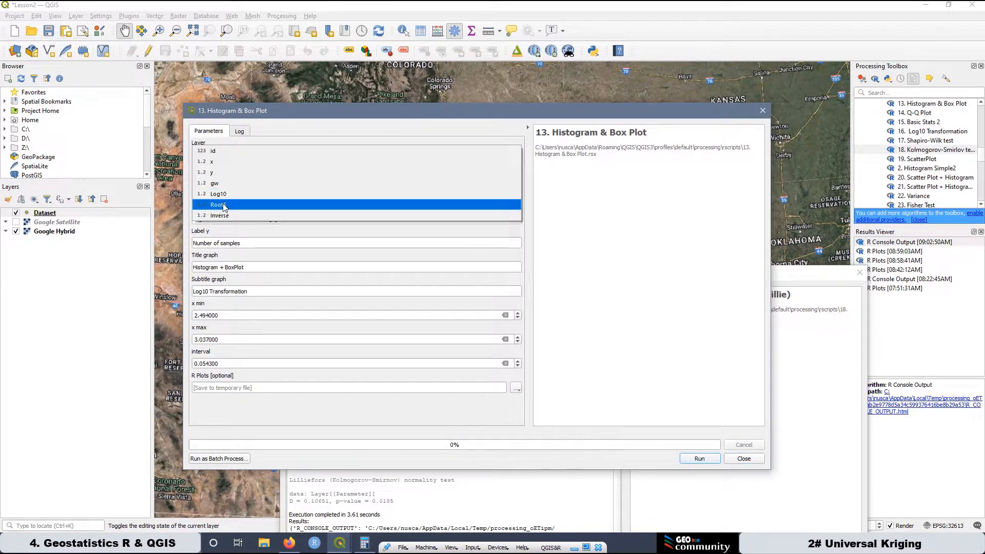
{"action": "left_click", "coordinate": [229, 205]}
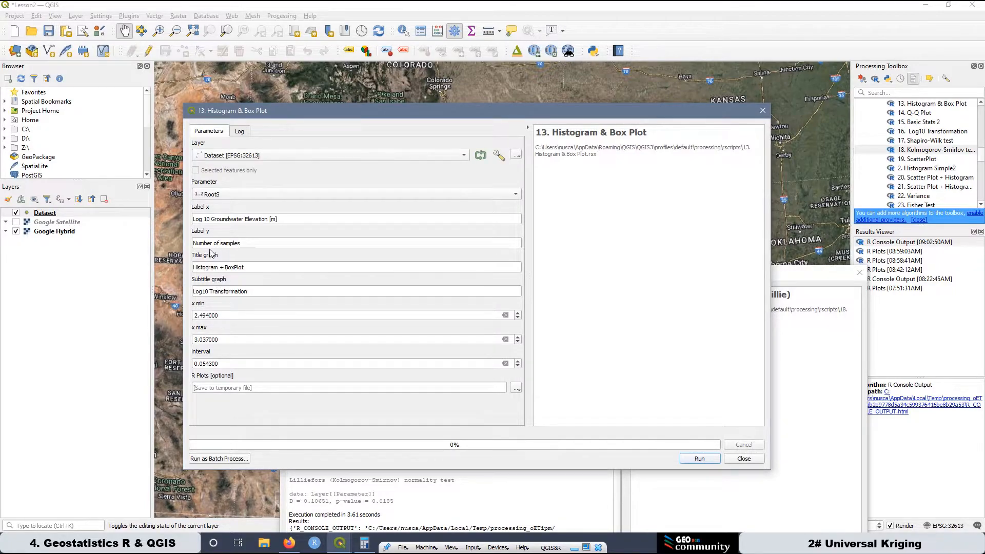
{"action": "left_click_drag", "start_coordinate": [210, 218], "coordinate": [189, 218]}
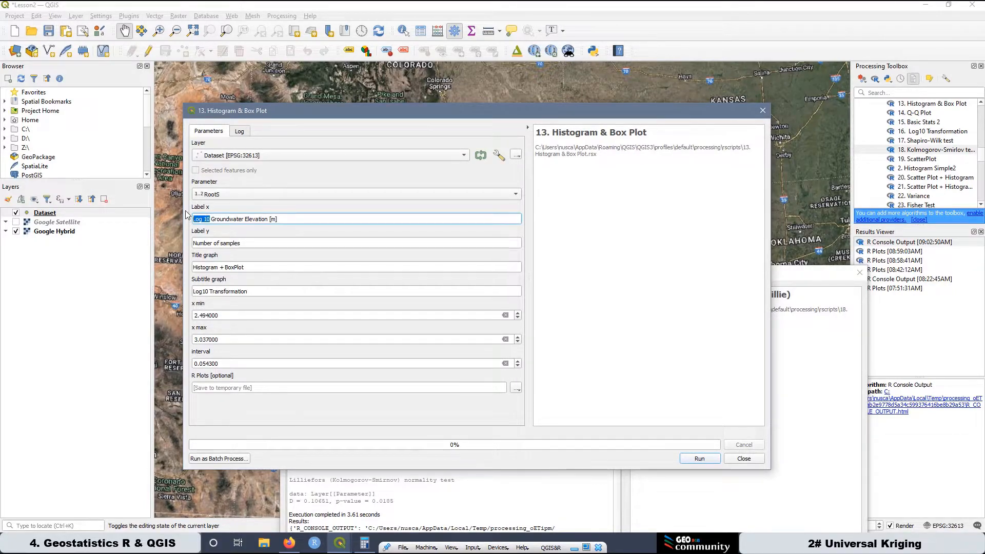
{"action": "type", "text": "Sroot"}
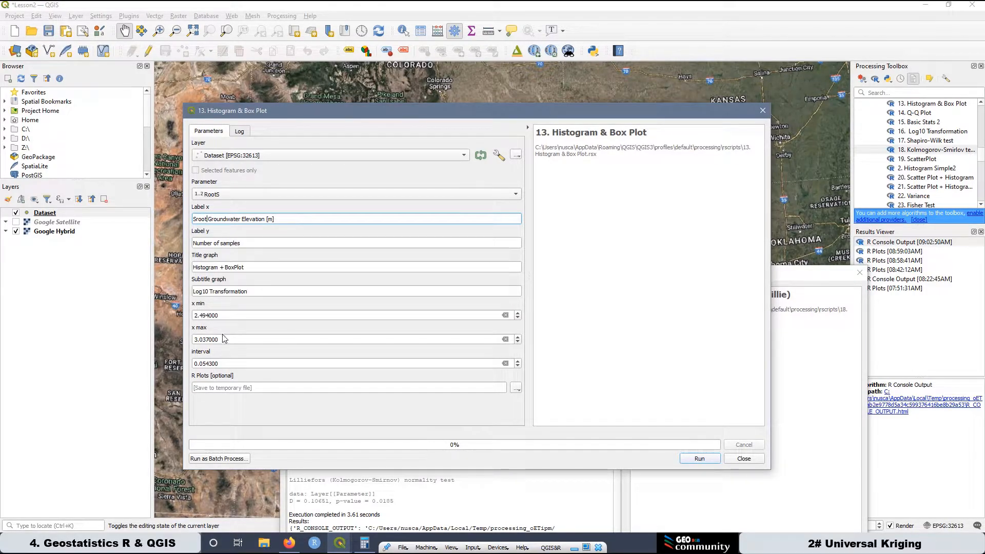
Change the graph subtitle to "Sroot Transformation".
{"action": "left_click", "coordinate": [208, 291]}
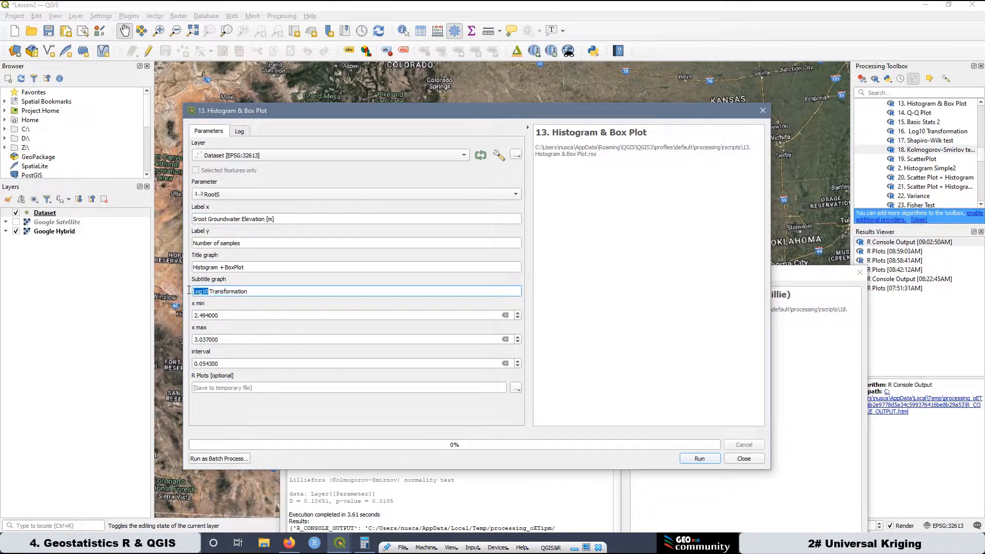
{"action": "type", "text": "Sroot"}
Sort the Dataset attribute table ascending by RootS and copy the smallest value, 17.667, into the plot's x min.
{"action": "left_click", "coordinate": [340, 543]}
{"action": "left_click", "coordinate": [387, 467]}
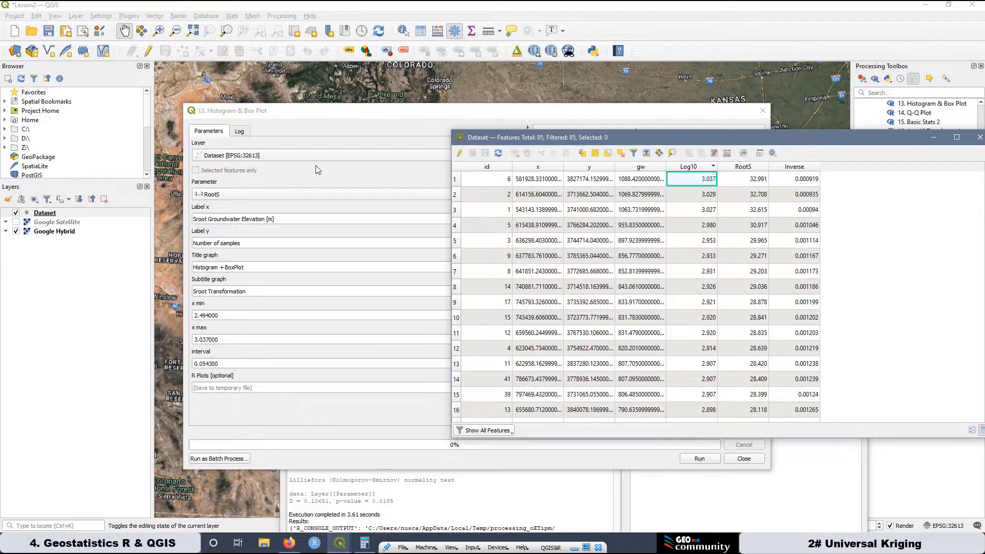
{"action": "left_click", "coordinate": [754, 168]}
{"action": "left_click", "coordinate": [754, 167]}
{"action": "left_click", "coordinate": [753, 168]}
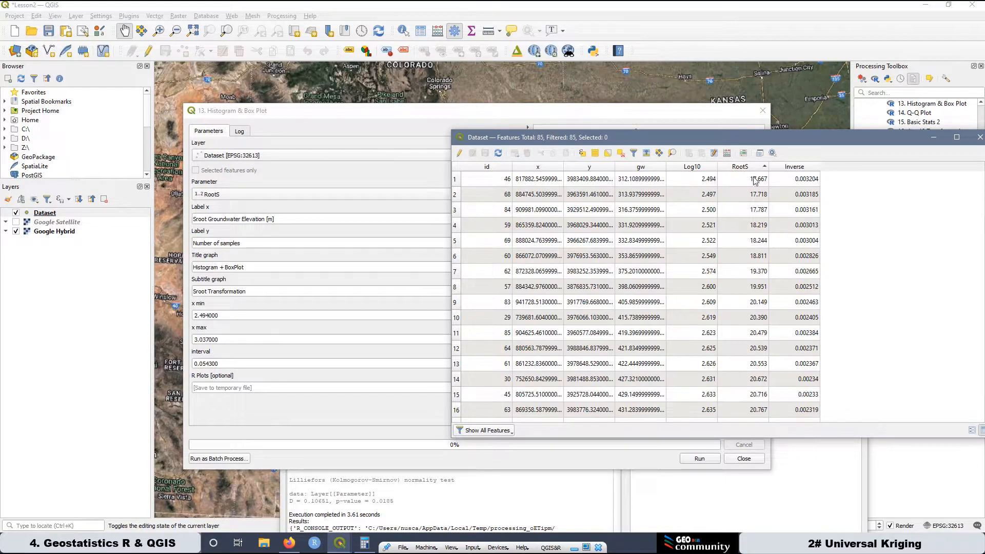
{"action": "left_click", "coordinate": [755, 182]}
{"action": "right_click", "coordinate": [754, 183]}
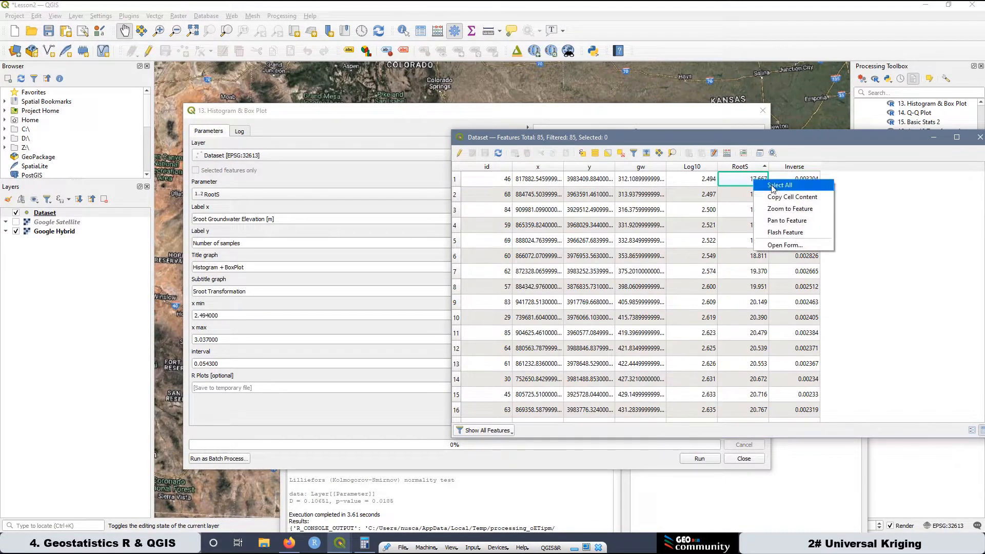
{"action": "left_click", "coordinate": [775, 194]}
{"action": "left_click", "coordinate": [243, 317]}
{"action": "left_click_drag", "start_coordinate": [243, 317], "coordinate": [199, 316]}
{"action": "right_click", "coordinate": [200, 317]}
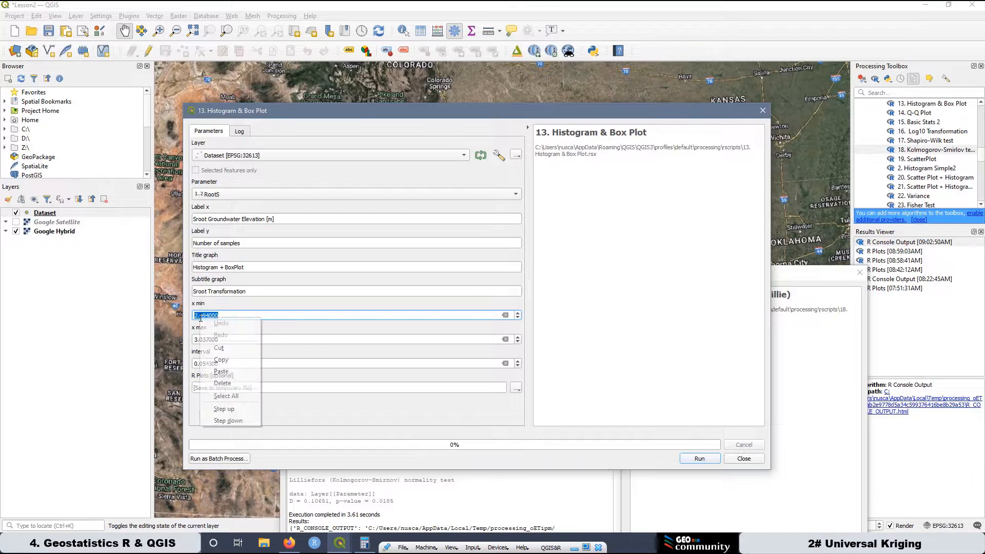
{"action": "left_click", "coordinate": [221, 371]}
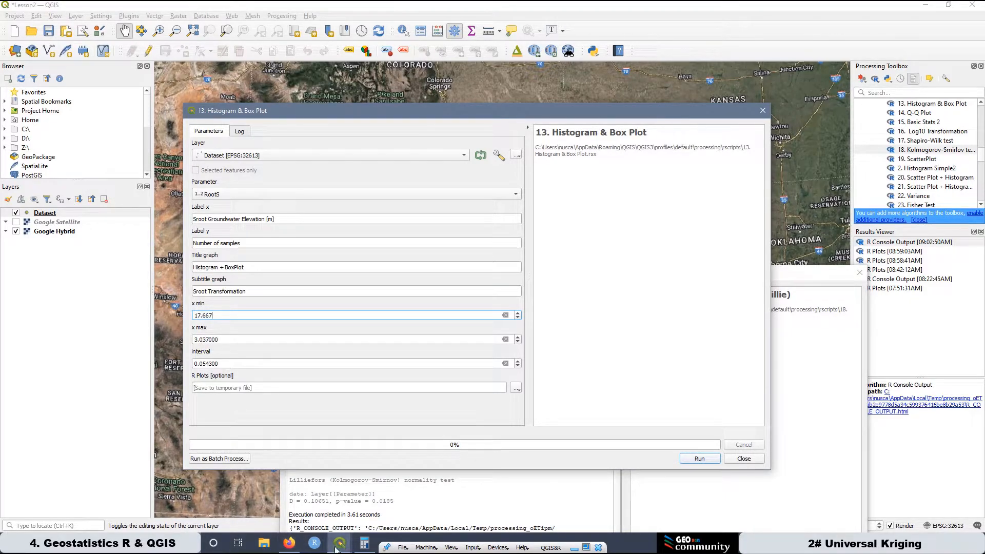
Sort the attribute table descending by RootS and copy the largest value, 32.991, into the plot's x max.
{"action": "mouse_move", "coordinate": [339, 545]}
{"action": "left_click", "coordinate": [396, 466]}
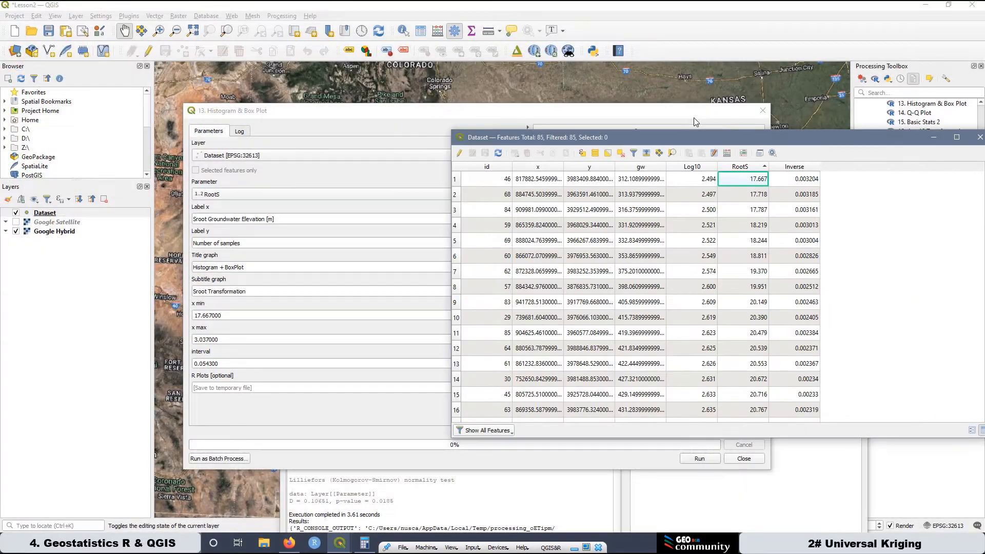
{"action": "left_click", "coordinate": [749, 168]}
{"action": "right_click", "coordinate": [755, 182]}
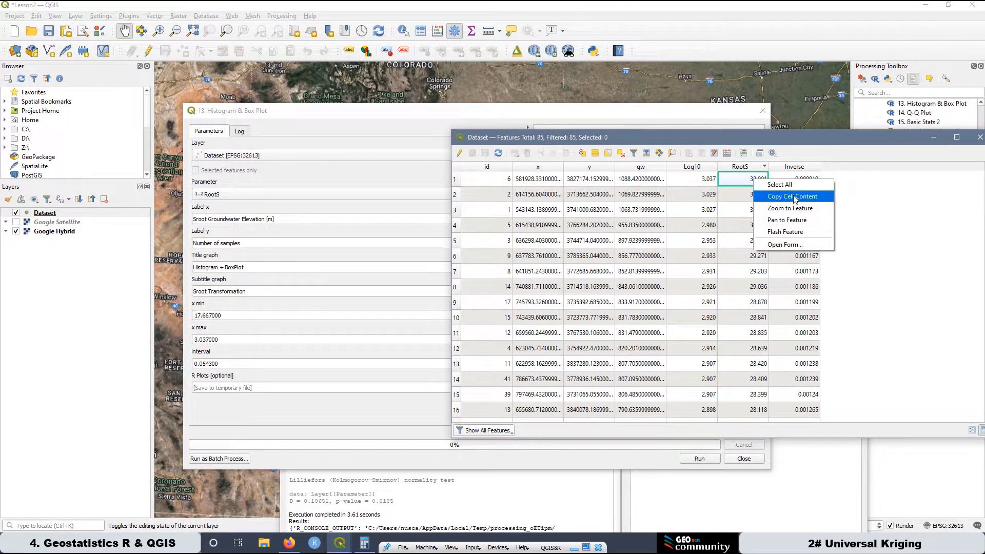
{"action": "left_click", "coordinate": [793, 197]}
{"action": "left_click", "coordinate": [224, 340]}
{"action": "left_click_drag", "start_coordinate": [199, 340], "coordinate": [197, 340]}
{"action": "right_click", "coordinate": [199, 339]}
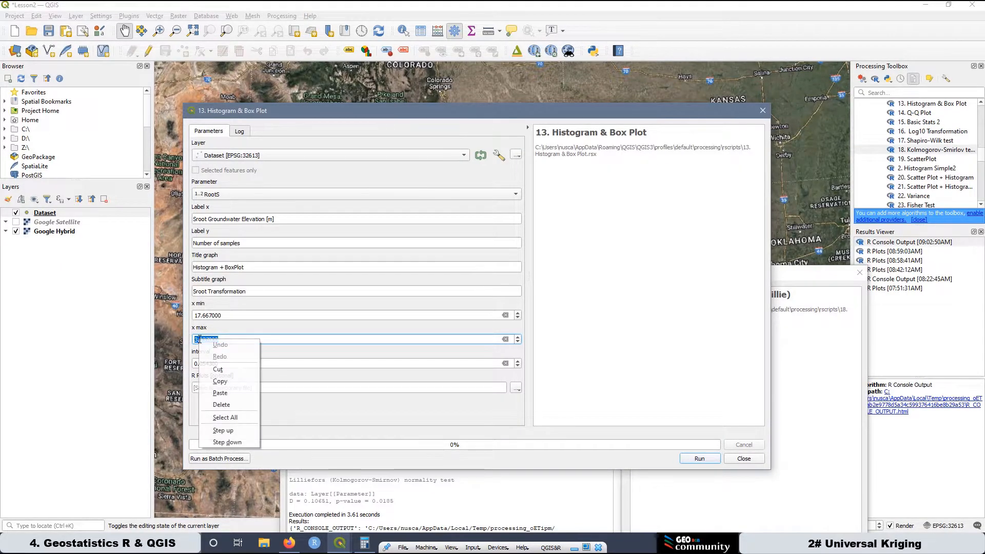
{"action": "left_click", "coordinate": [234, 397]}
Switch to Calculator, clear the old result, and subtract the RootS minimum 17.667 from the maximum 32.991.
{"action": "left_click", "coordinate": [365, 542]}
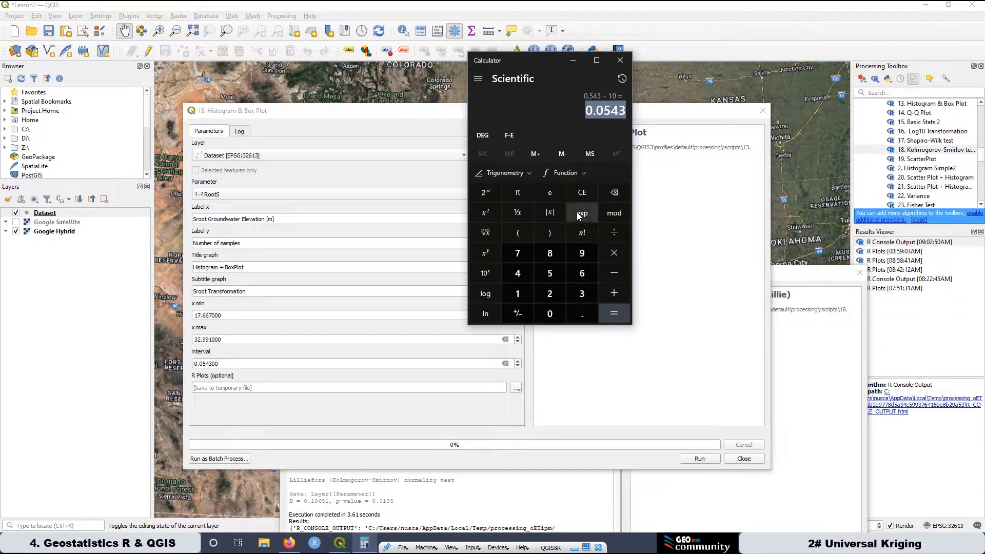
{"action": "left_click", "coordinate": [581, 192]}
{"action": "right_click", "coordinate": [606, 116]}
{"action": "left_click", "coordinate": [634, 145]}
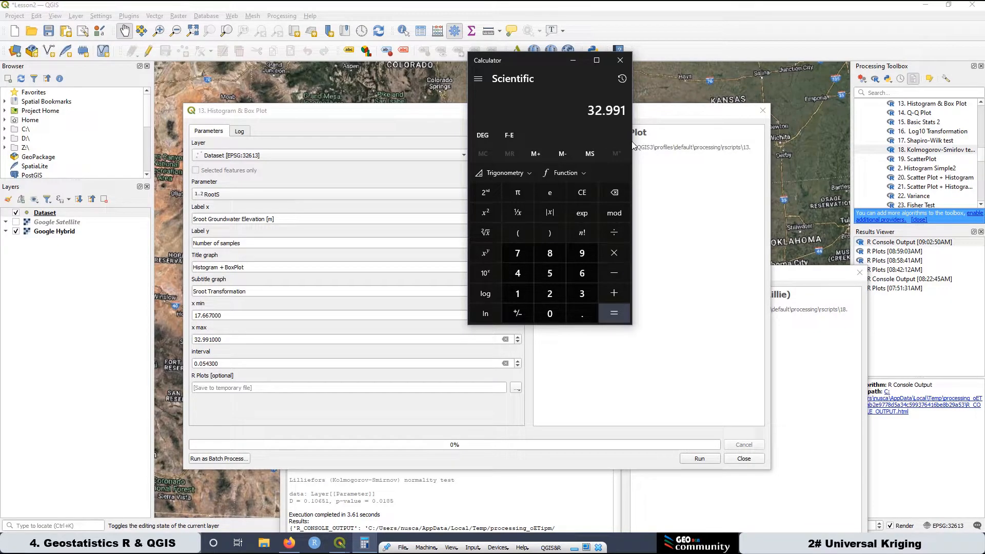
{"action": "left_click", "coordinate": [618, 275]}
{"action": "left_click", "coordinate": [521, 295]}
{"action": "left_click", "coordinate": [518, 255]}
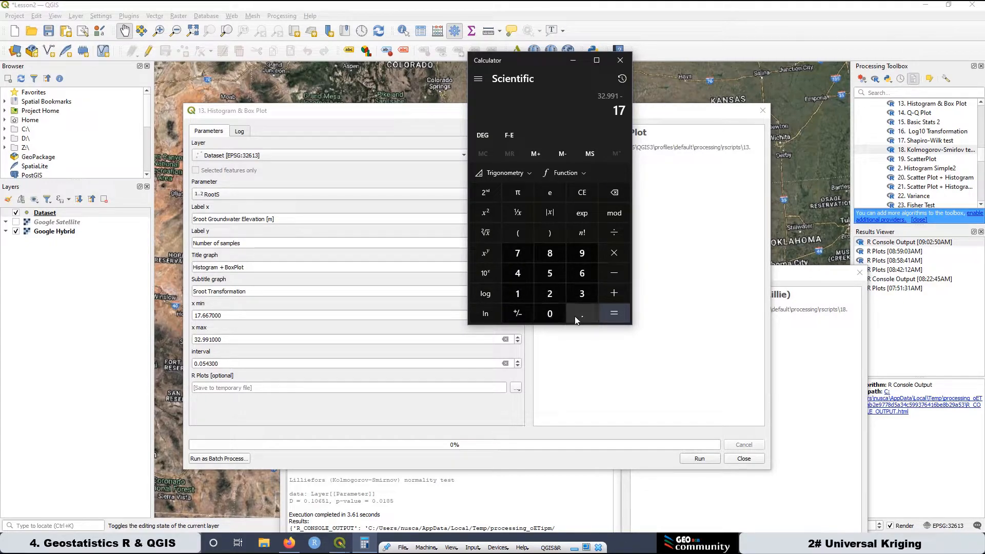
{"action": "left_click", "coordinate": [575, 316]}
{"action": "left_click", "coordinate": [582, 274]}
{"action": "left_click", "coordinate": [582, 274]}
{"action": "left_click", "coordinate": [518, 254]}
{"action": "left_click", "coordinate": [618, 316]}
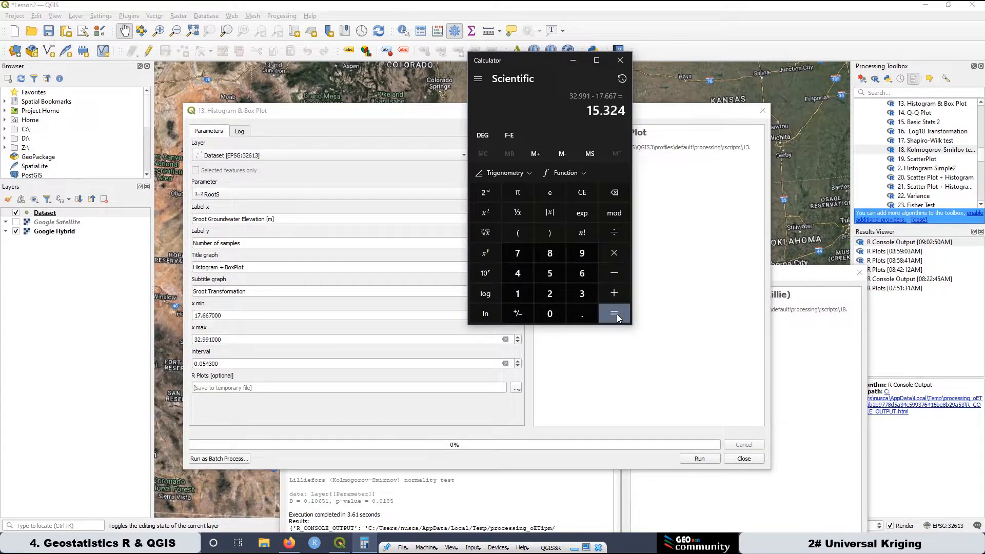
Divide the calculated RootS range by 10 to get the histogram interval.
{"action": "left_click", "coordinate": [618, 233]}
{"action": "left_click", "coordinate": [517, 293]}
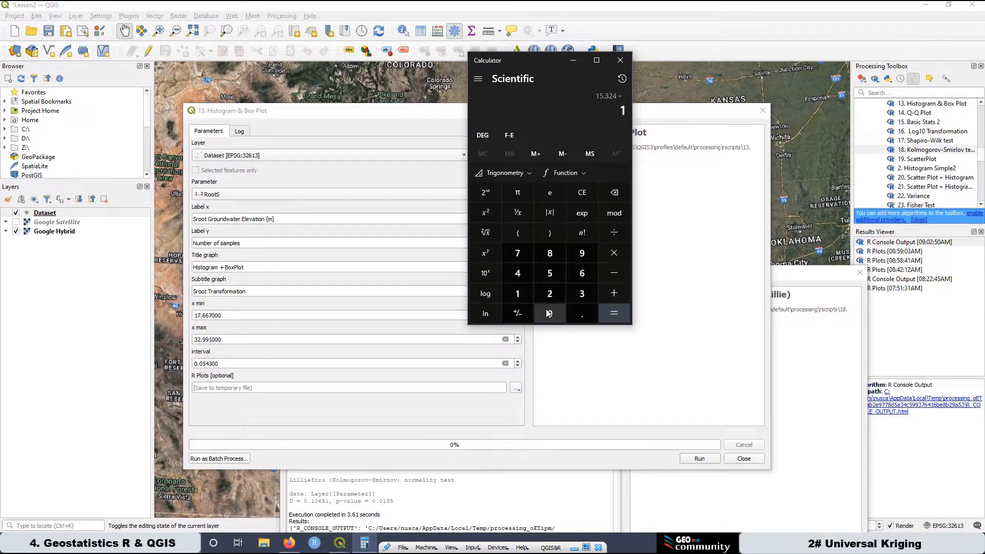
{"action": "left_click", "coordinate": [549, 313]}
{"action": "left_click", "coordinate": [615, 315]}
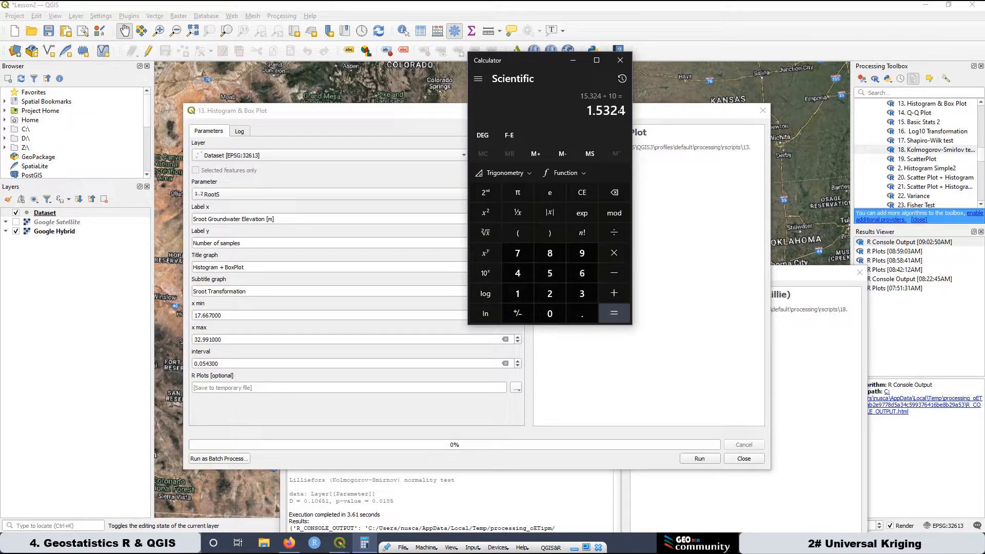
Copy the Calculator result 1.5324 into the histogram plot's interval in QGIS.
{"action": "left_click_drag", "start_coordinate": [625, 112], "coordinate": [586, 111]}
{"action": "right_click", "coordinate": [590, 110]}
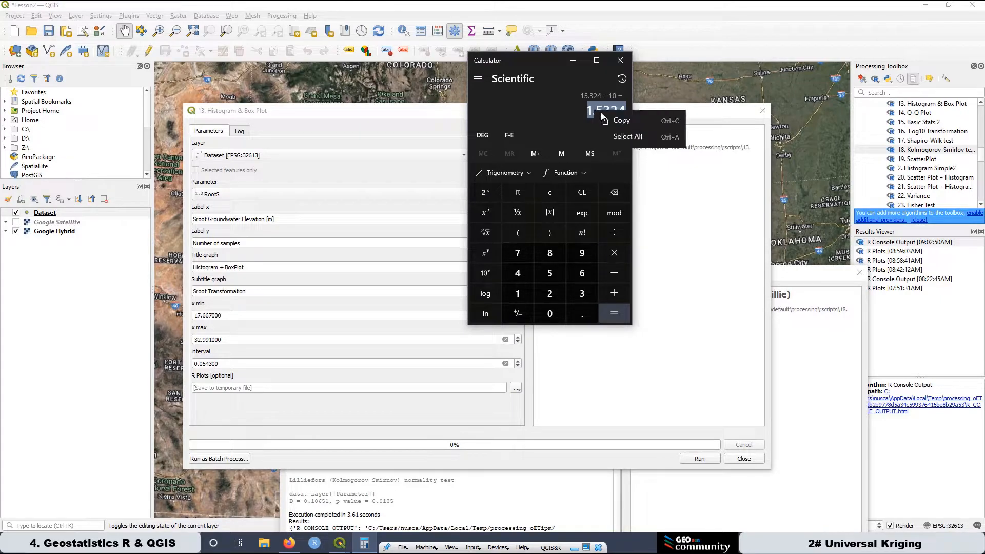
{"action": "left_click", "coordinate": [619, 122]}
{"action": "left_click", "coordinate": [226, 363]}
{"action": "left_click_drag", "start_coordinate": [226, 363], "coordinate": [193, 364]}
{"action": "right_click", "coordinate": [201, 365]}
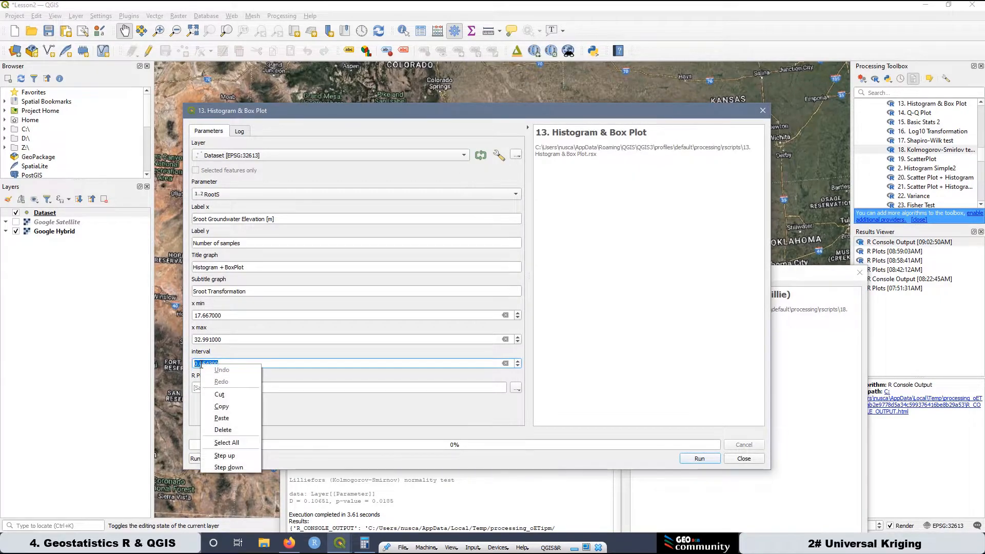
{"action": "left_click", "coordinate": [222, 419]}
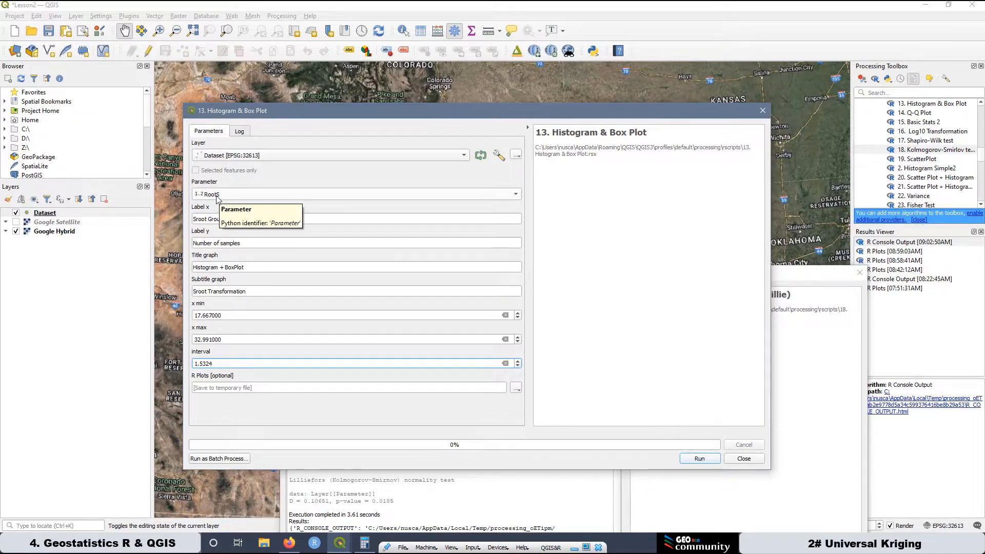
Run the RootS histogram and box plot, then open the new R plot in the browser enlarged to 150%.
{"action": "left_click", "coordinate": [712, 460]}
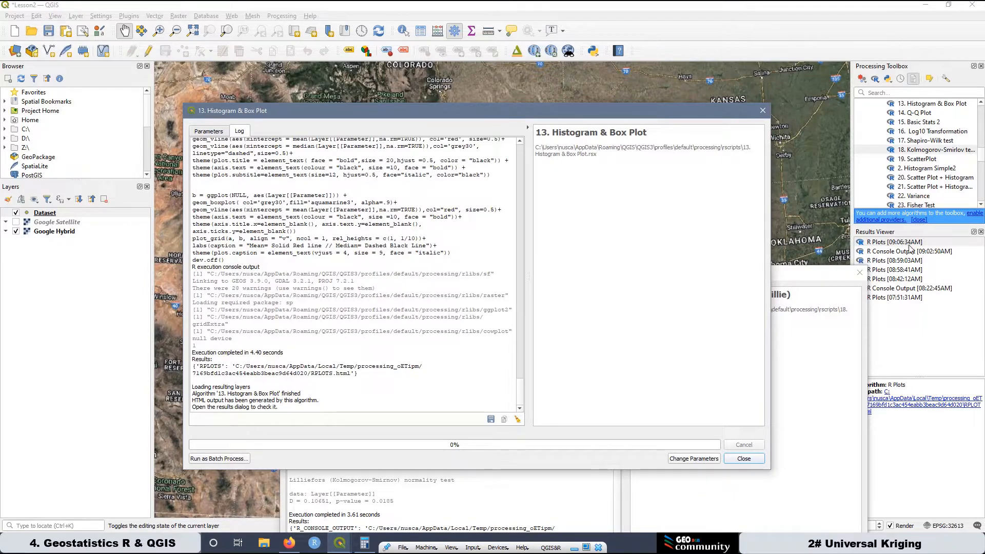
{"action": "double_click", "coordinate": [907, 244]}
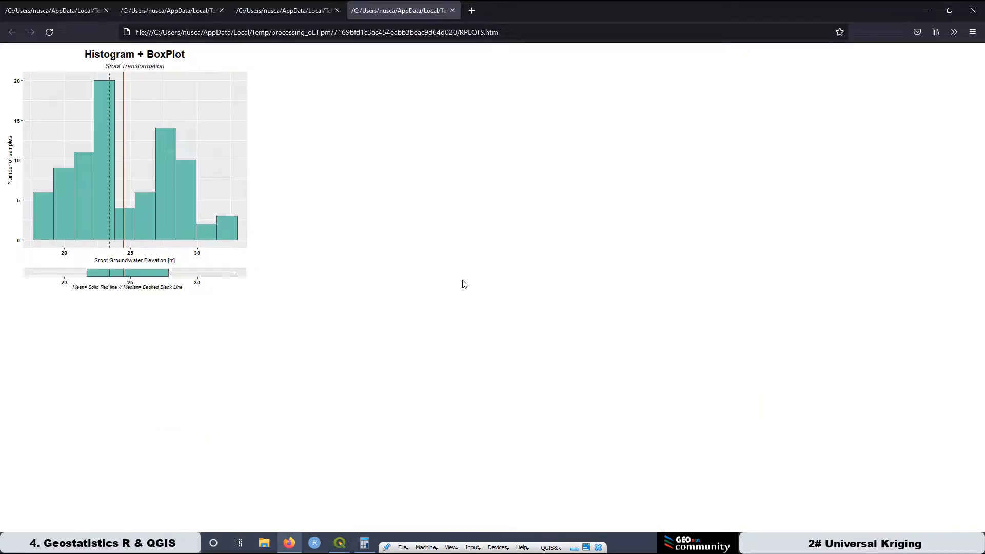
{"action": "key", "text": "ctrl+plus"}
{"action": "key", "text": "ctrl+plus"}
{"action": "key", "text": "ctrl+plus"}
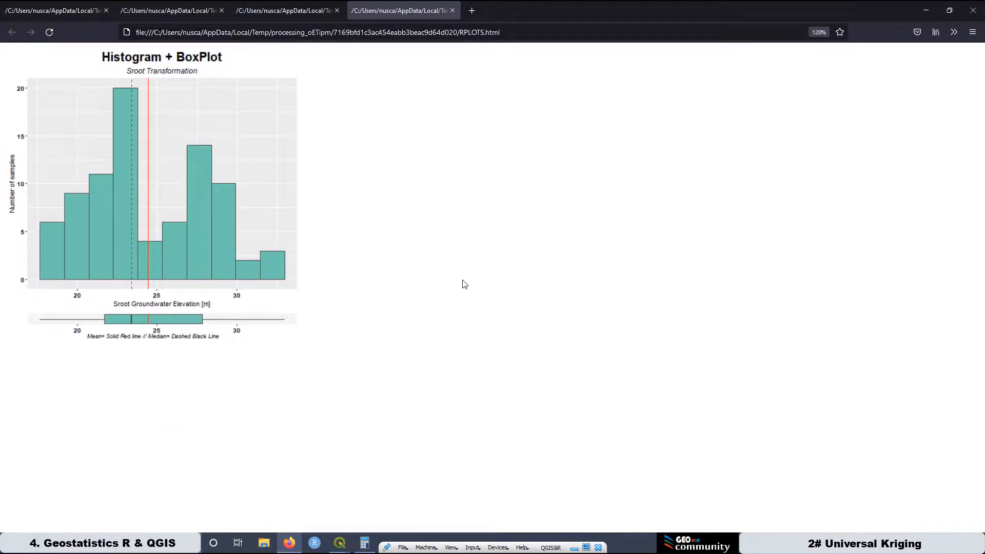
{"action": "key", "text": "ctrl+plus"}
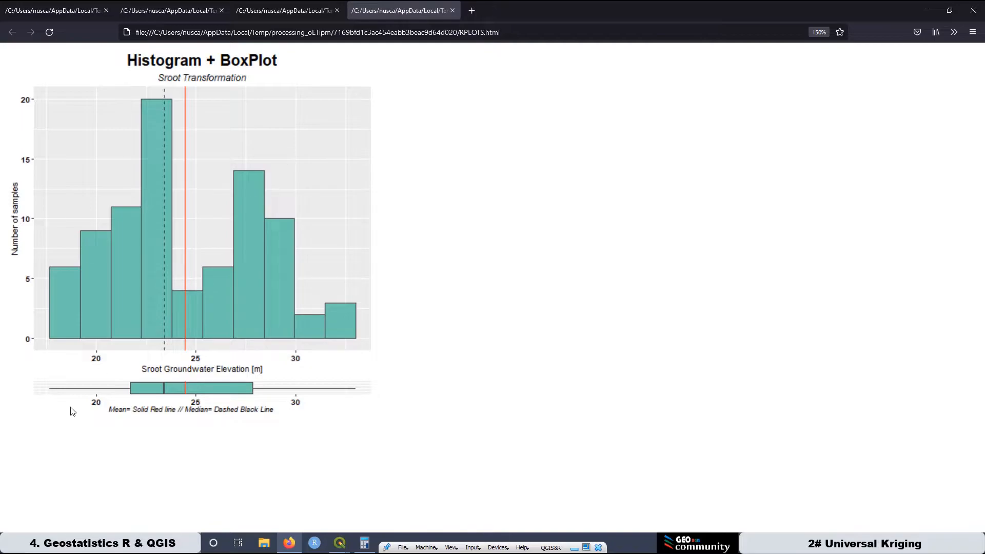
Return to QGIS, run the Kolmogorov-Smirnov (Lillie) test on the RootS parameter and highlight the p-value in the log.
{"action": "mouse_move", "coordinate": [339, 543]}
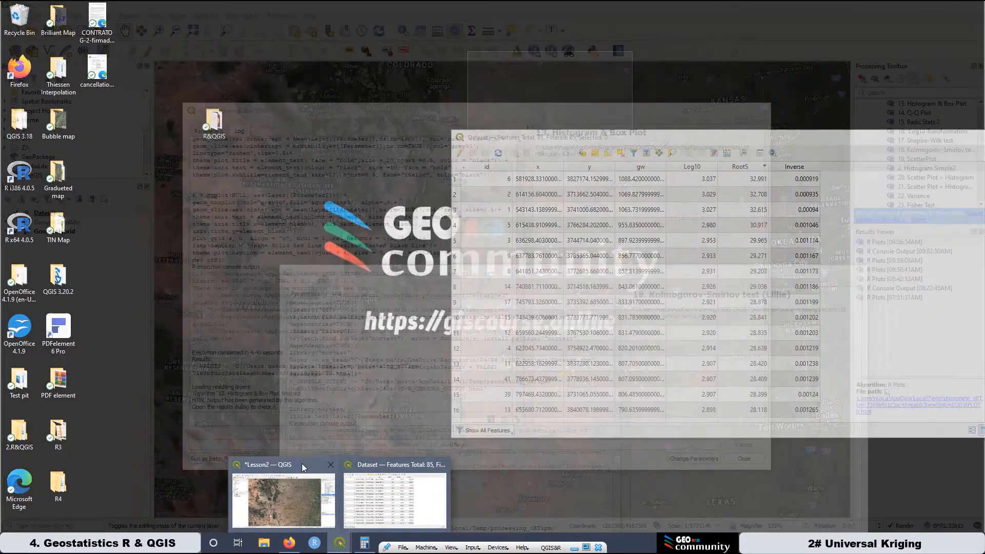
{"action": "left_click", "coordinate": [302, 463]}
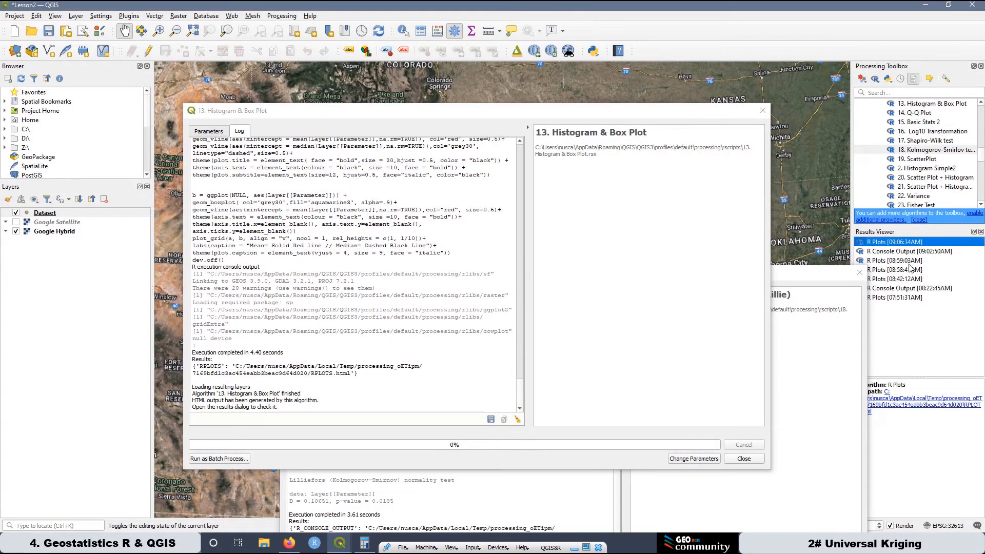
{"action": "left_click_drag", "start_coordinate": [477, 275], "coordinate": [531, 78]}
{"action": "left_click", "coordinate": [367, 97]}
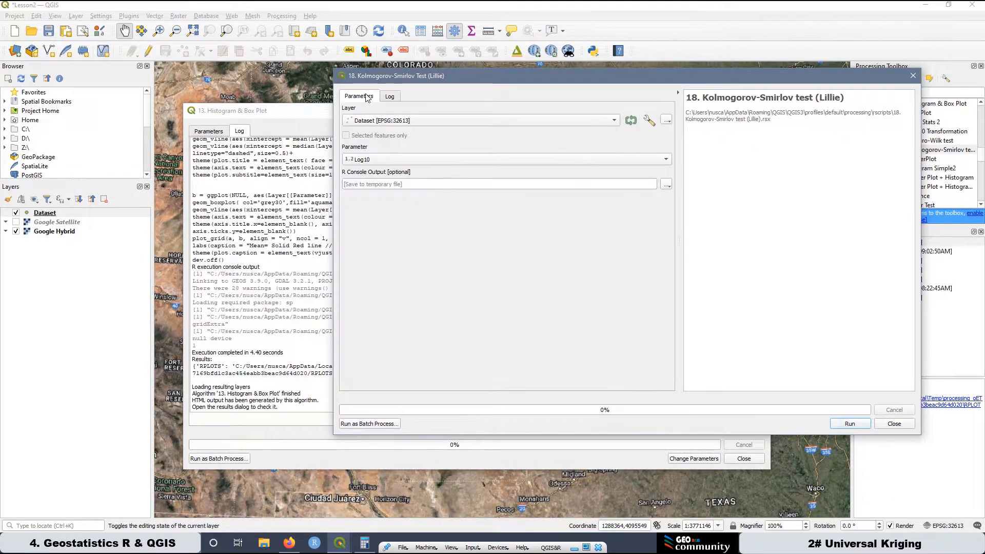
{"action": "left_click", "coordinate": [387, 161]}
{"action": "left_click", "coordinate": [390, 168]}
{"action": "left_click", "coordinate": [853, 425]}
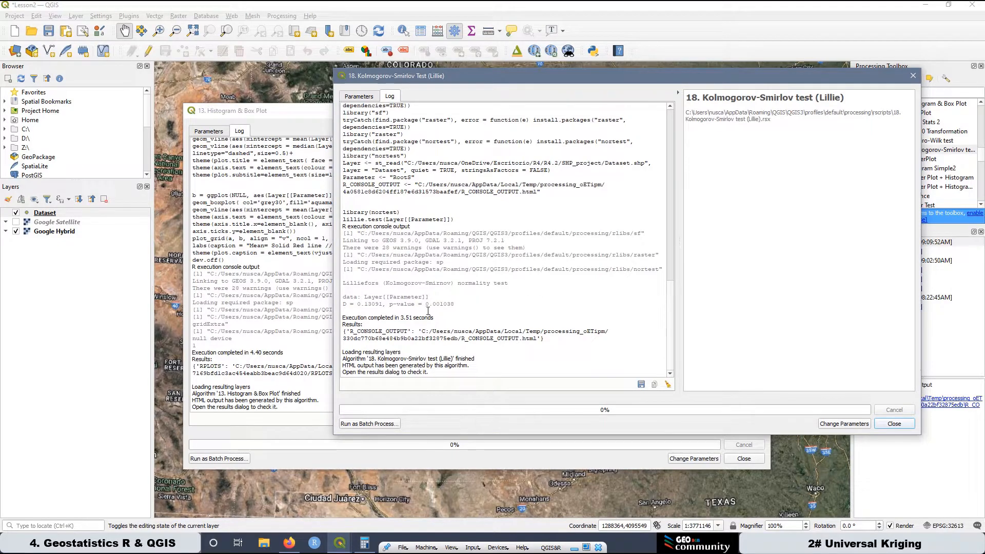
{"action": "left_click_drag", "start_coordinate": [425, 306], "coordinate": [456, 303]}
Switch to the browser and compare the Sroot histogram with the Log10 histogram.
{"action": "left_click", "coordinate": [290, 544]}
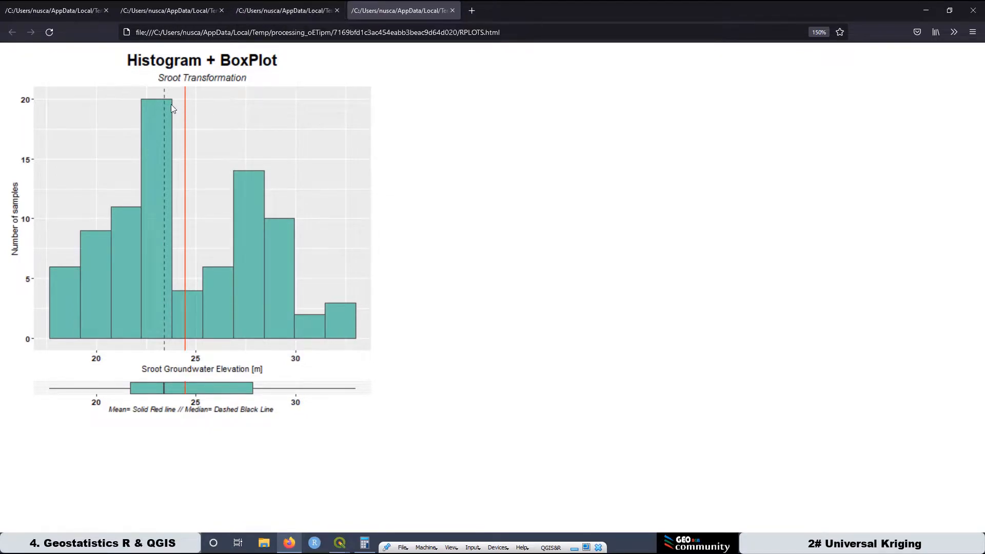
{"action": "left_click", "coordinate": [289, 12]}
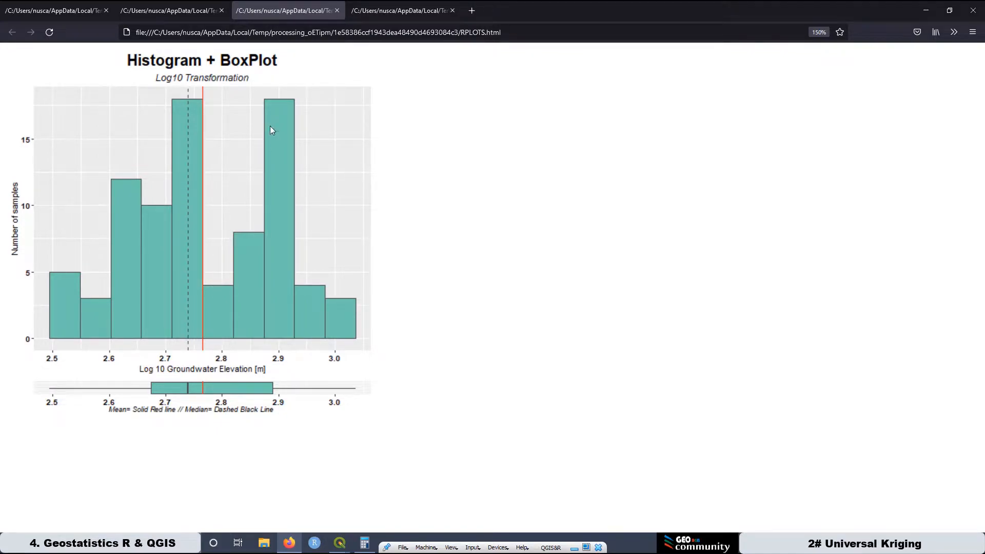
{"action": "left_click", "coordinate": [395, 12]}
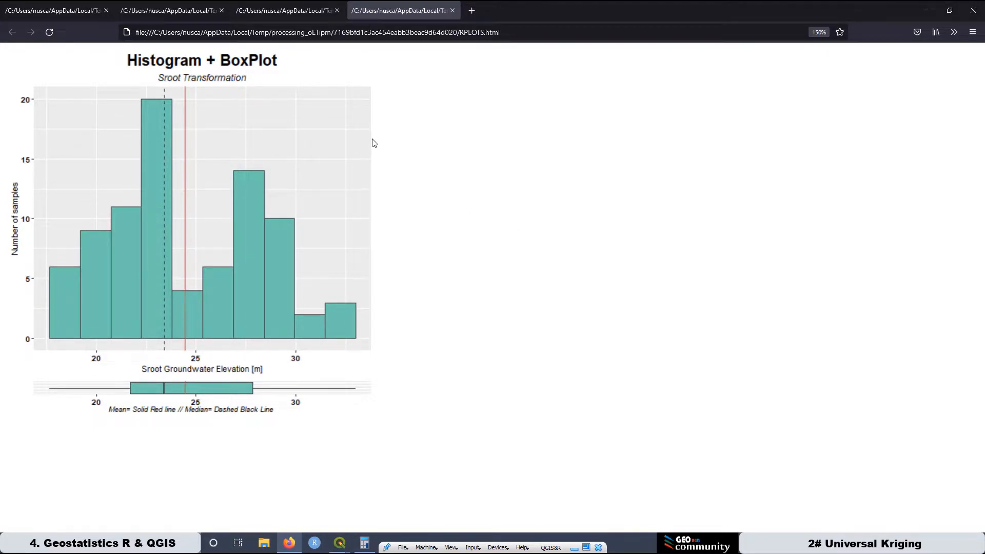
Return to QGIS and set the Histogram & Box Plot parameter to Inverse.
{"action": "mouse_move", "coordinate": [342, 545]}
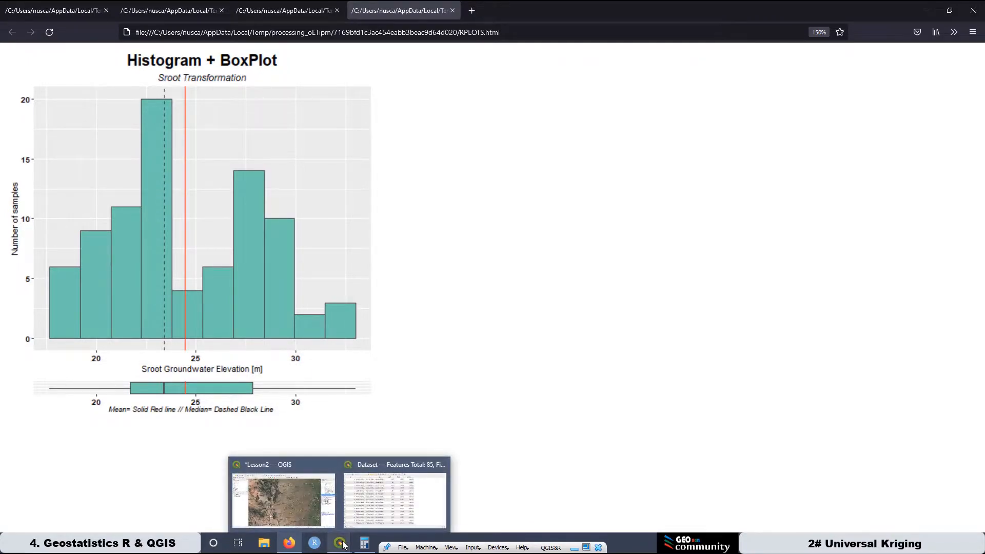
{"action": "left_click", "coordinate": [293, 487]}
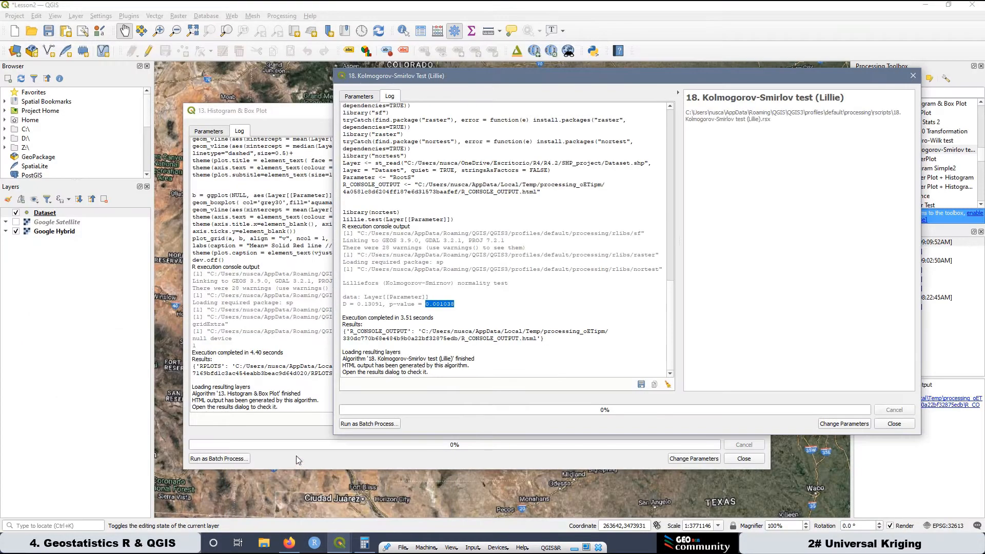
{"action": "left_click", "coordinate": [281, 119]}
{"action": "left_click", "coordinate": [220, 133]}
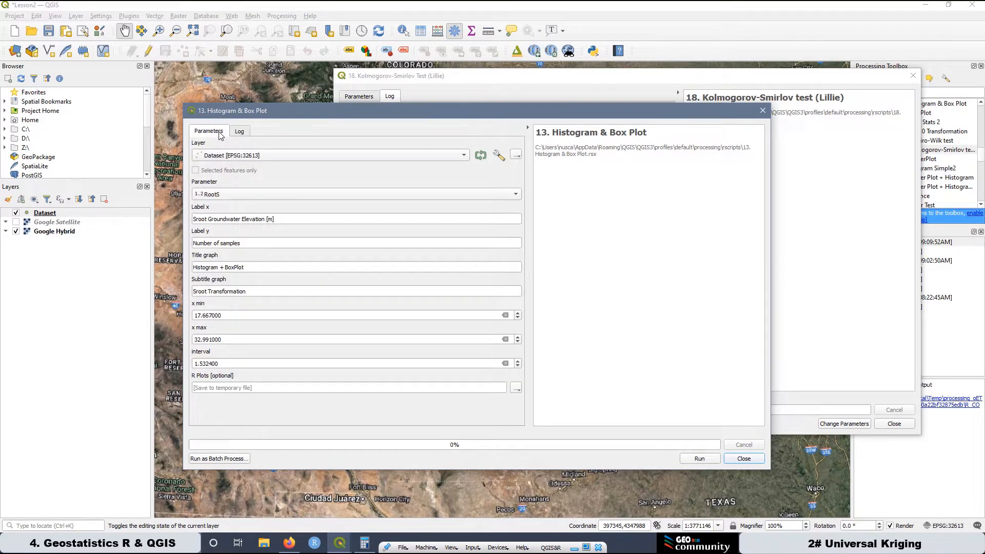
{"action": "left_click", "coordinate": [224, 197]}
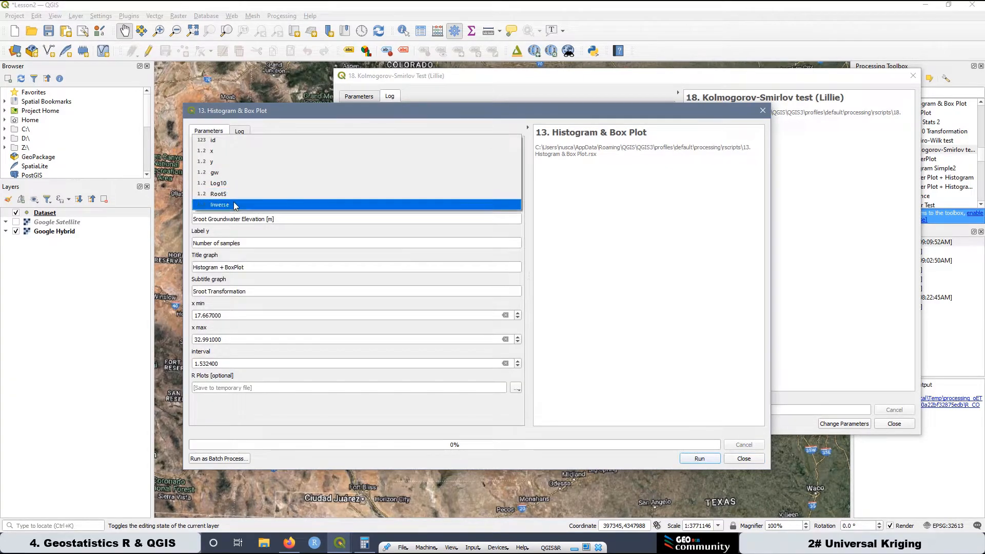
{"action": "left_click", "coordinate": [235, 205]}
Set the plot's x label to "1/ Groundwater Elevation [m]" and its subtitle to "Inverse Transformation".
{"action": "left_click_drag", "start_coordinate": [207, 219], "coordinate": [187, 217]}
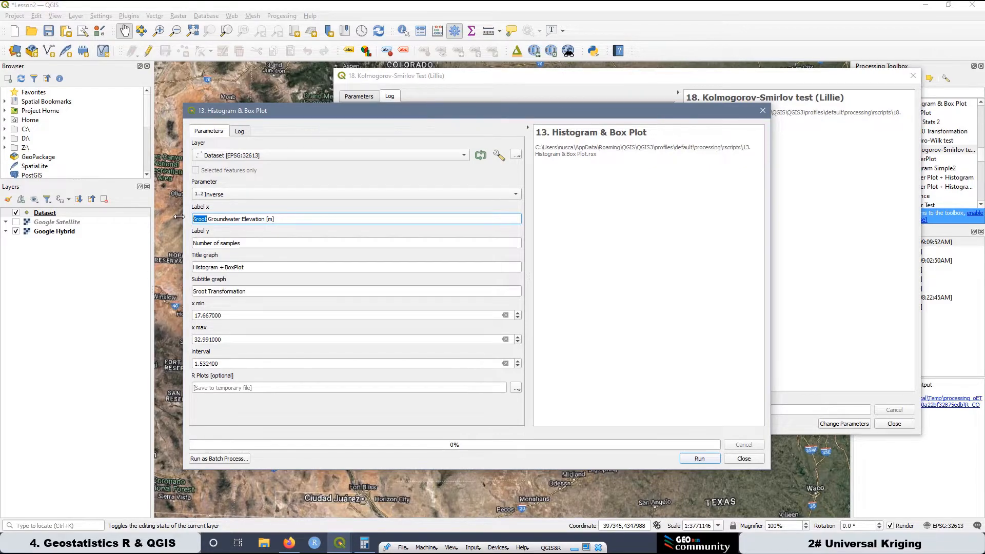
{"action": "type", "text": "1/"}
{"action": "left_click", "coordinate": [208, 290]}
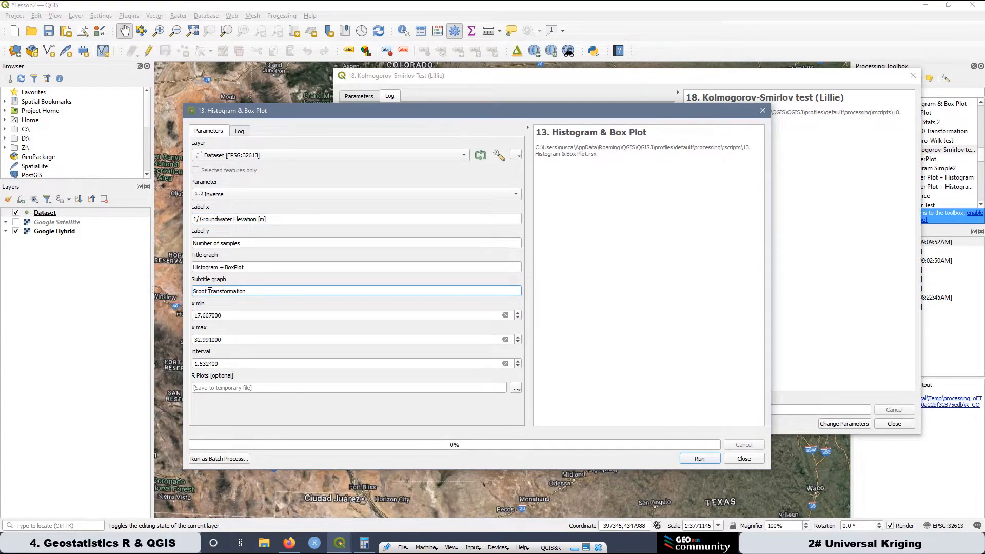
{"action": "double_click", "coordinate": [207, 291]}
{"action": "type", "text": "Inverse"}
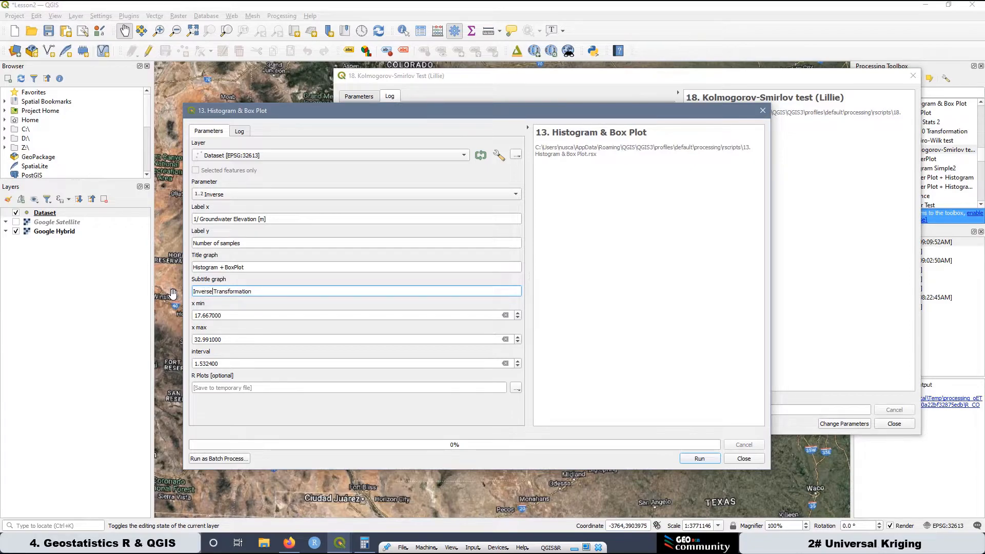
Sort the Dataset attribute table ascending by Inverse and copy the smallest value, 0.000919, into the plot's x min.
{"action": "right_click", "coordinate": [46, 212]}
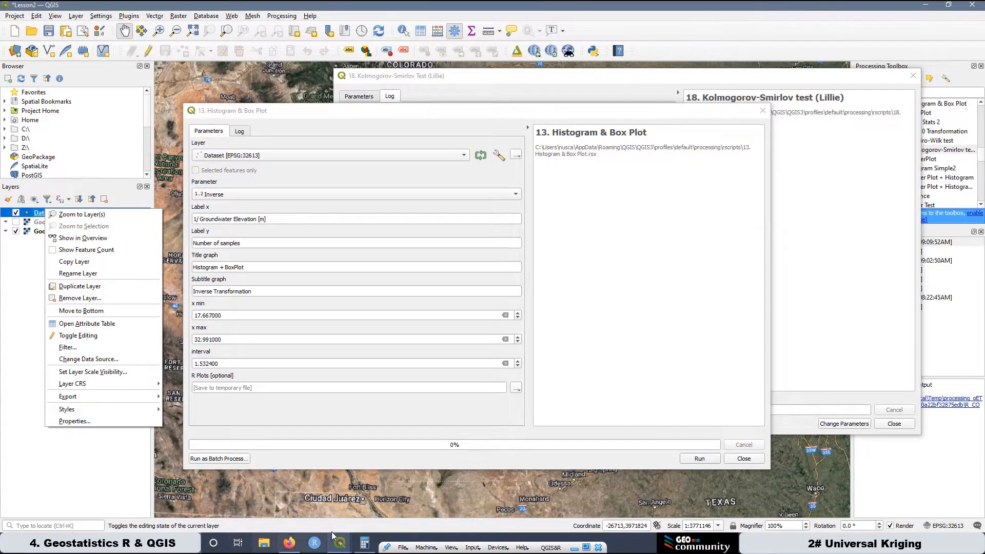
{"action": "mouse_move", "coordinate": [341, 544]}
{"action": "left_click", "coordinate": [378, 464]}
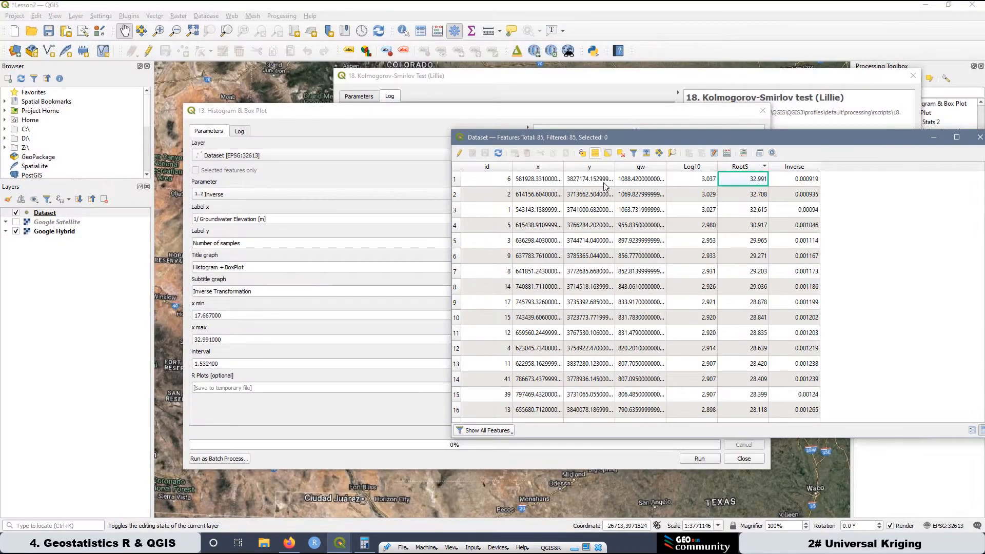
{"action": "left_click", "coordinate": [788, 166]}
{"action": "left_click", "coordinate": [788, 167]}
{"action": "left_click", "coordinate": [787, 166]}
{"action": "left_click", "coordinate": [807, 180]}
{"action": "right_click", "coordinate": [807, 179]}
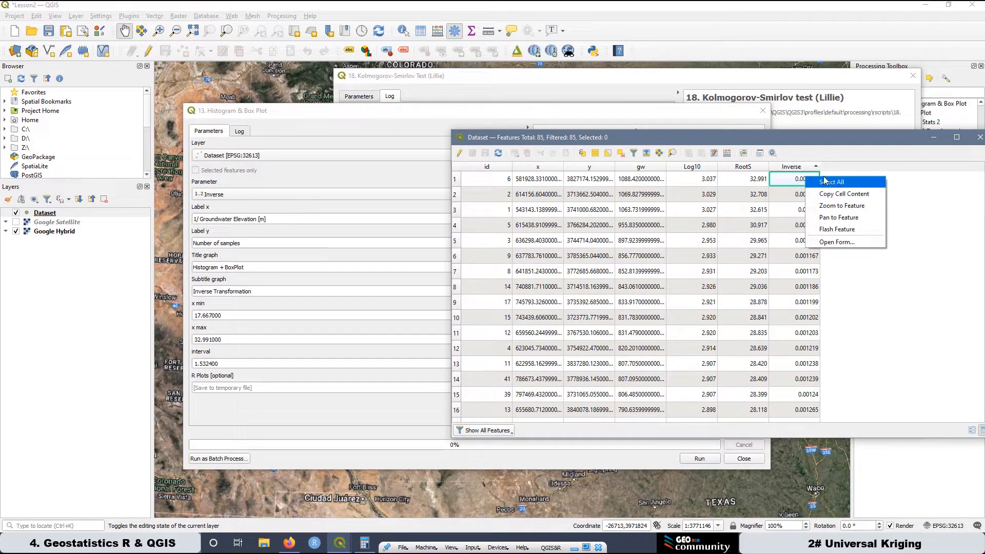
{"action": "left_click", "coordinate": [840, 196]}
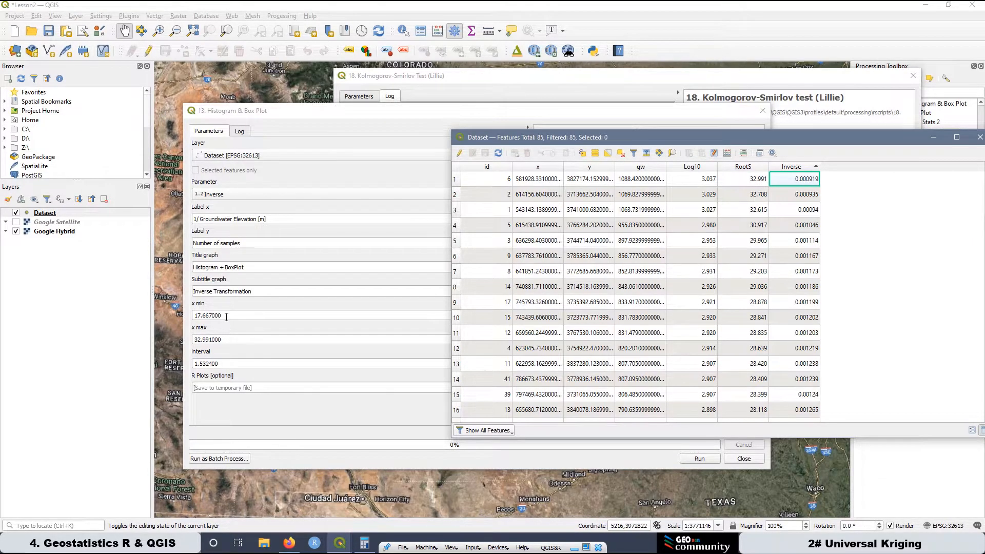
{"action": "left_click_drag", "start_coordinate": [226, 317], "coordinate": [189, 310]}
{"action": "right_click", "coordinate": [214, 315]}
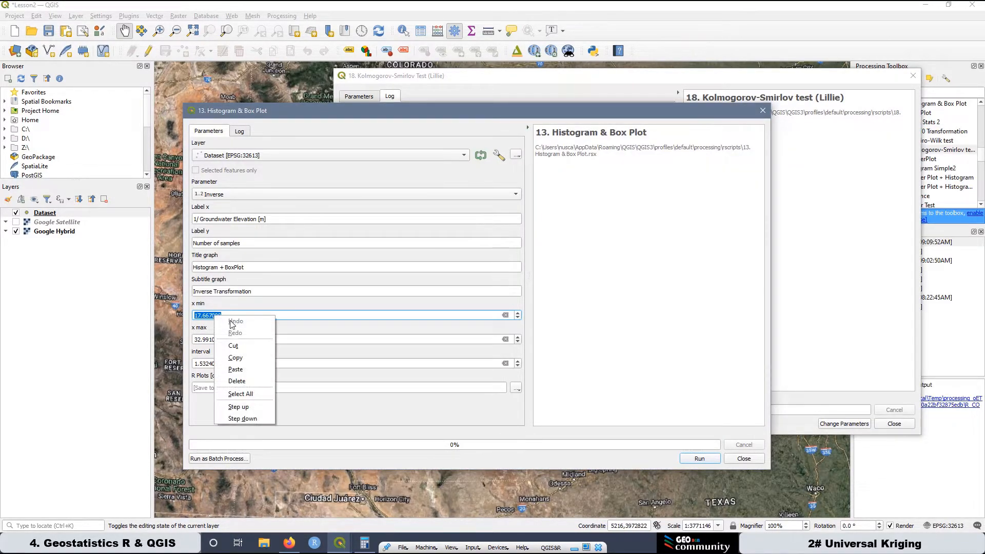
{"action": "left_click", "coordinate": [231, 368]}
Sort the attribute table descending by Inverse and copy the largest value, 0.003204, into the plot's x max.
{"action": "left_click", "coordinate": [340, 543]}
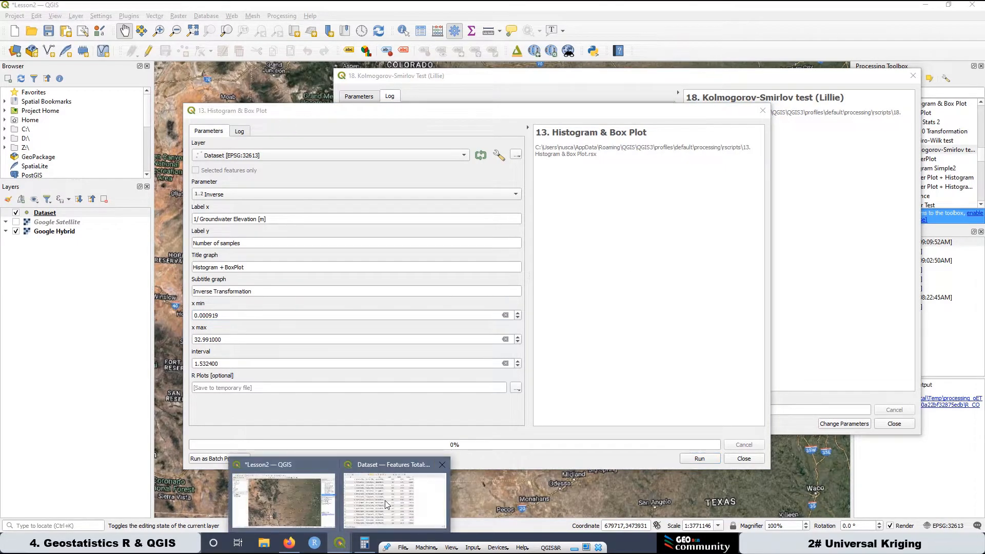
{"action": "left_click", "coordinate": [380, 469]}
{"action": "left_click", "coordinate": [803, 168]}
{"action": "left_click", "coordinate": [803, 168]}
{"action": "left_click", "coordinate": [803, 167]}
{"action": "left_click", "coordinate": [809, 183]}
{"action": "right_click", "coordinate": [804, 180]}
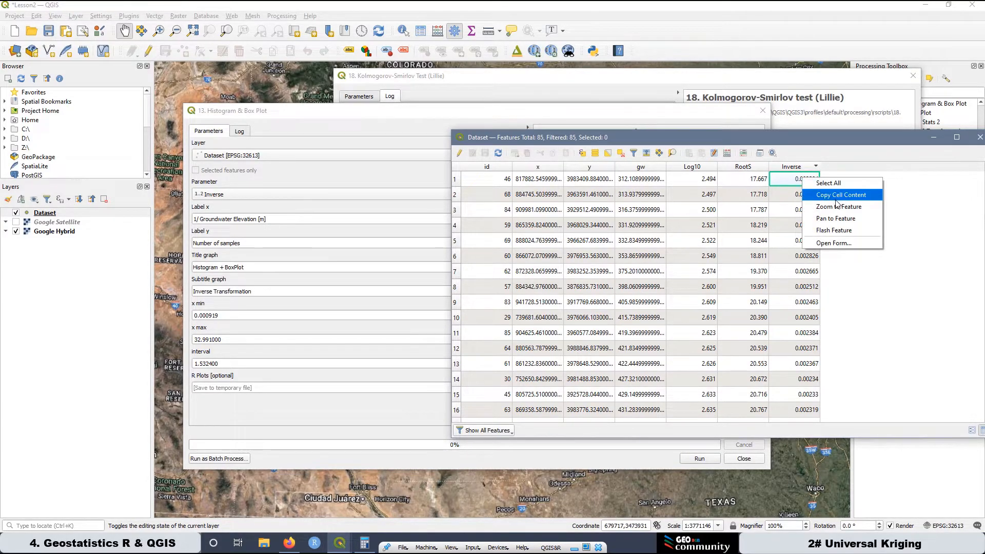
{"action": "left_click", "coordinate": [835, 198]}
{"action": "left_click_drag", "start_coordinate": [230, 342], "coordinate": [192, 339]}
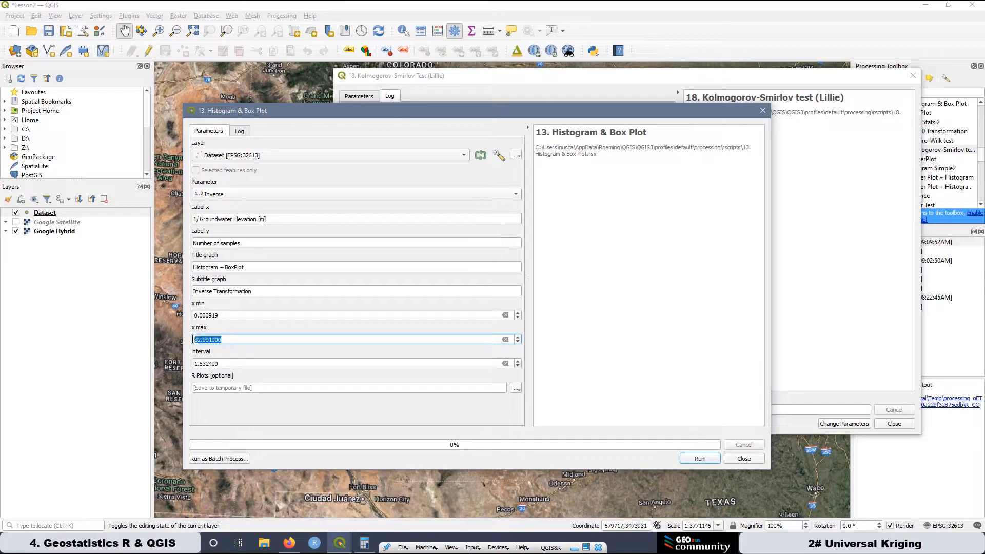
{"action": "right_click", "coordinate": [213, 341]}
{"action": "left_click", "coordinate": [236, 391]}
Switch to Calculator, clear the old result, and subtract the Inverse minimum 0.000919 from the pasted maximum 0.003204.
{"action": "left_click", "coordinate": [365, 545]}
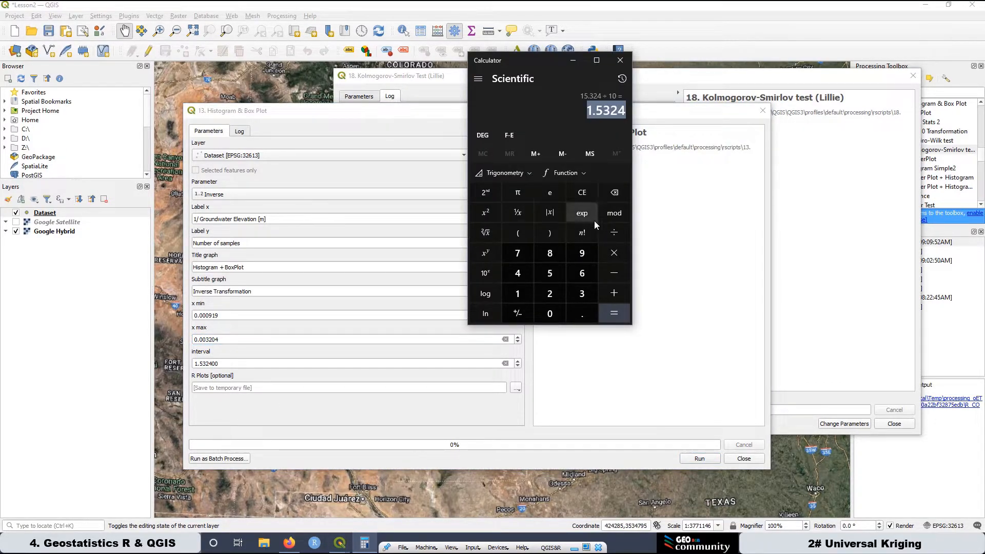
{"action": "left_click", "coordinate": [582, 198]}
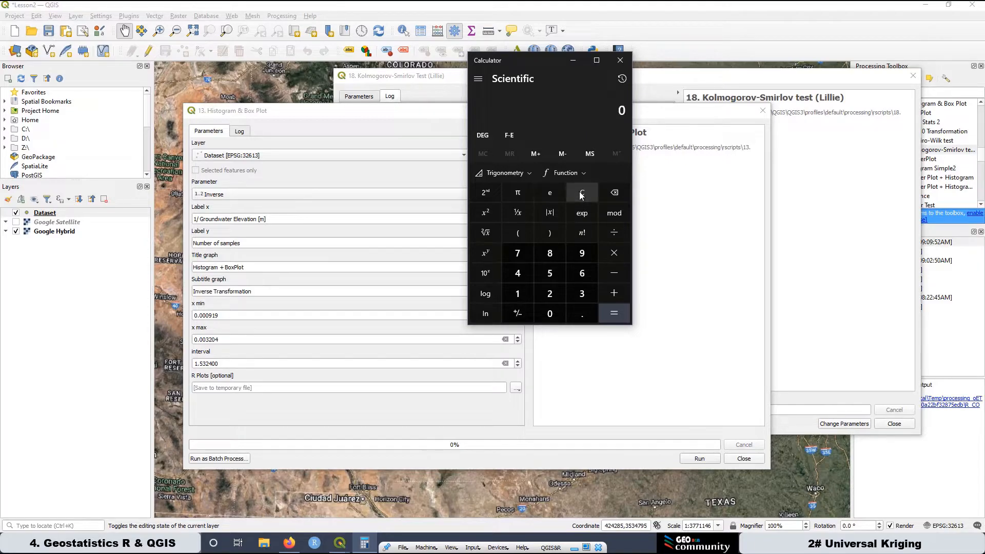
{"action": "right_click", "coordinate": [605, 105]}
{"action": "left_click", "coordinate": [632, 127]}
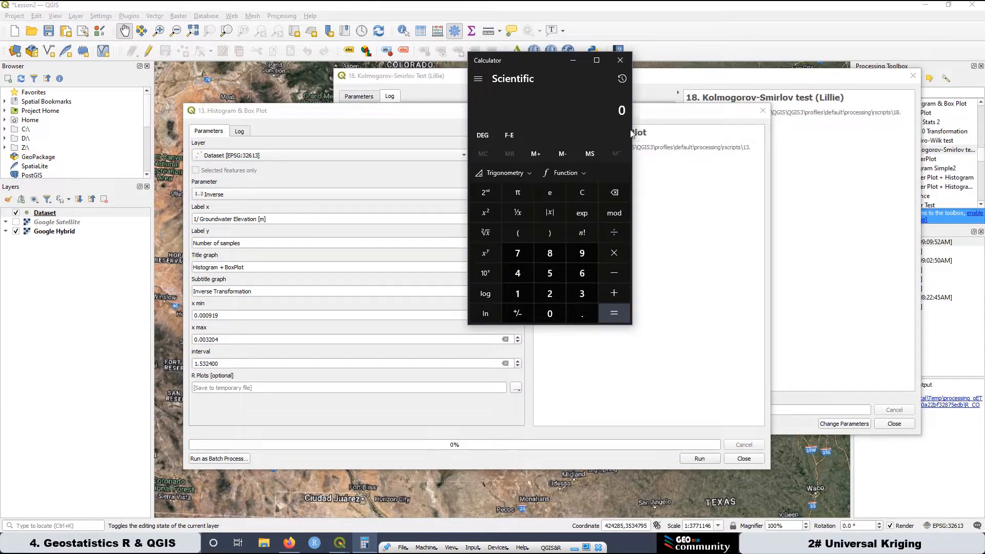
{"action": "left_click", "coordinate": [616, 275]}
{"action": "left_click", "coordinate": [551, 314]}
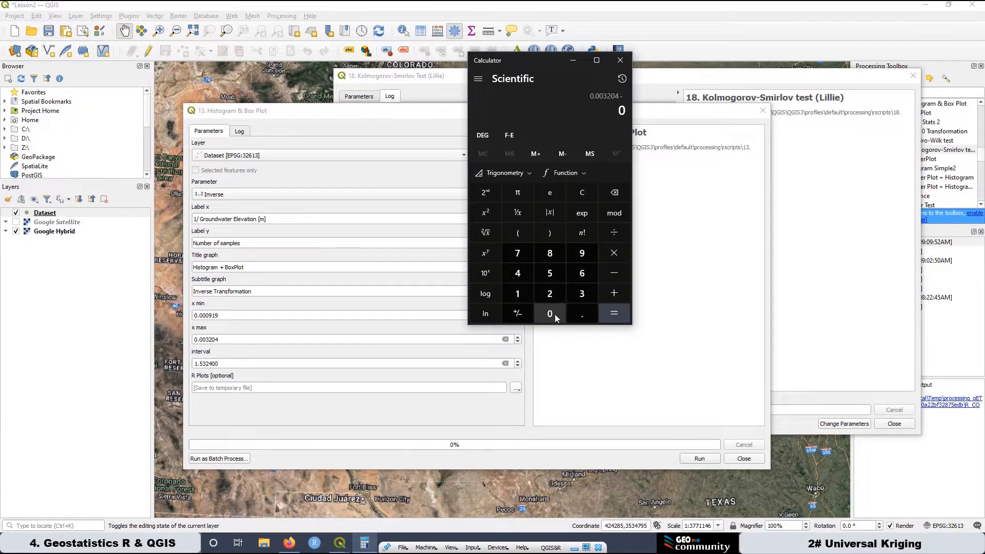
{"action": "left_click", "coordinate": [580, 315]}
{"action": "left_click", "coordinate": [560, 315]}
{"action": "left_click", "coordinate": [561, 315]}
{"action": "left_click", "coordinate": [555, 315]}
{"action": "left_click", "coordinate": [578, 257]}
{"action": "left_click", "coordinate": [519, 292]}
{"action": "left_click", "coordinate": [581, 254]}
{"action": "left_click", "coordinate": [614, 315]}
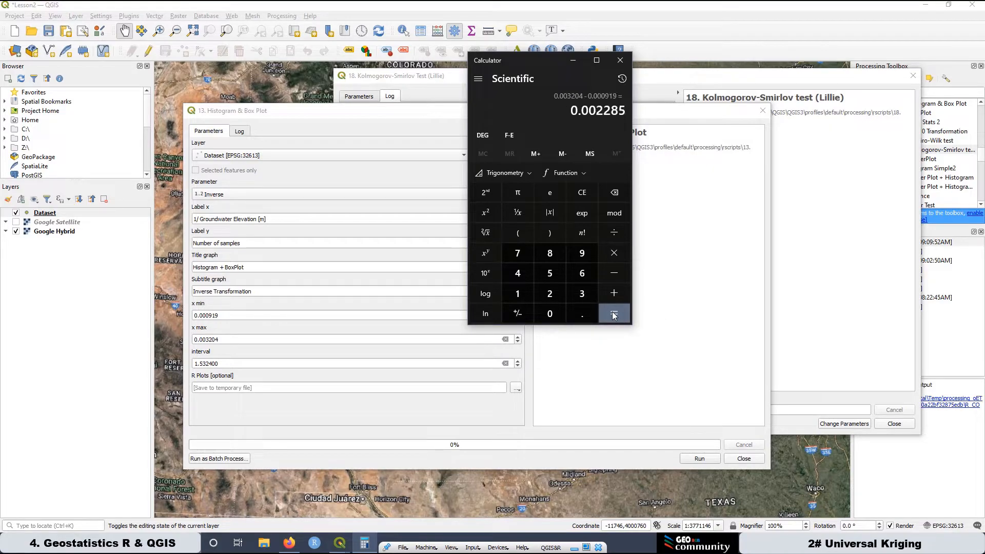
Divide the calculated Inverse range by 10 to get the histogram interval.
{"action": "left_click", "coordinate": [614, 233]}
{"action": "left_click", "coordinate": [517, 293]}
{"action": "left_click", "coordinate": [549, 311]}
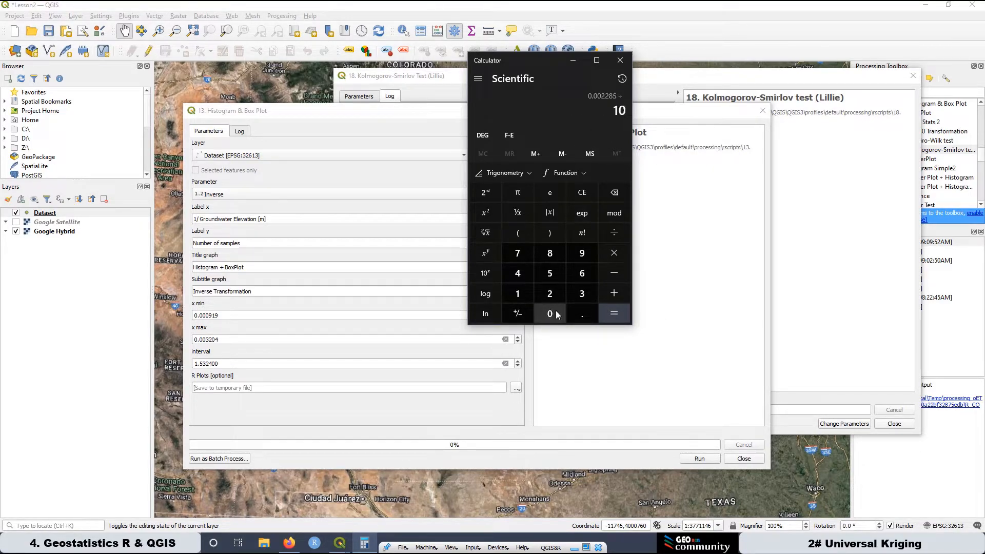
{"action": "left_click", "coordinate": [618, 311]}
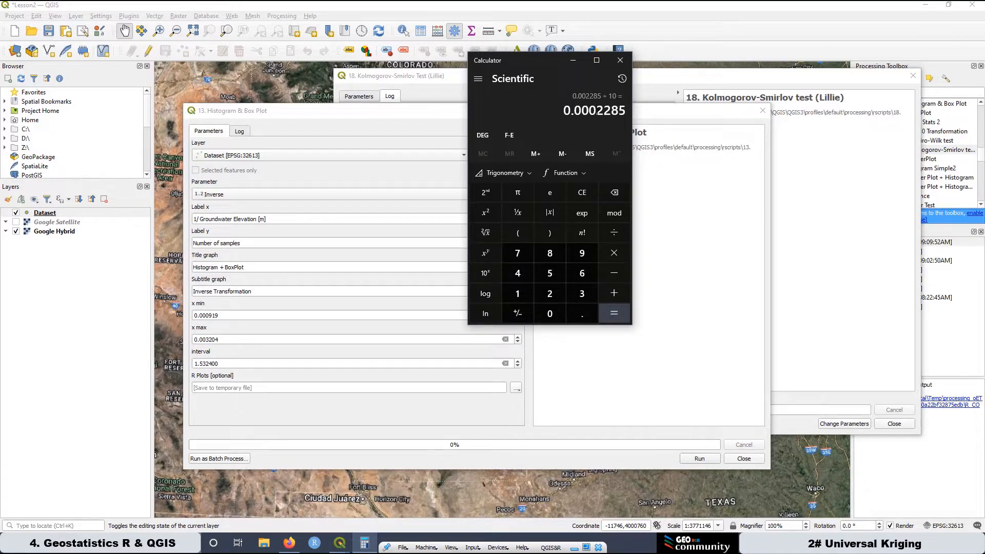
Copy the calculated 0.0002285 from Calculator into the Histogram & Box Plot interval and run the plot for Inverse.
{"action": "left_click_drag", "start_coordinate": [627, 110], "coordinate": [561, 111]}
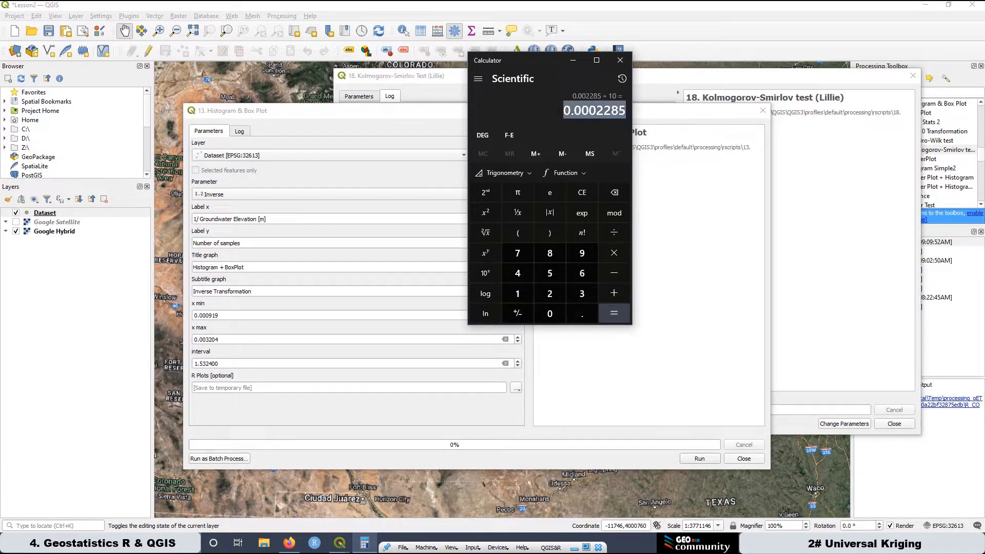
{"action": "right_click", "coordinate": [572, 114]}
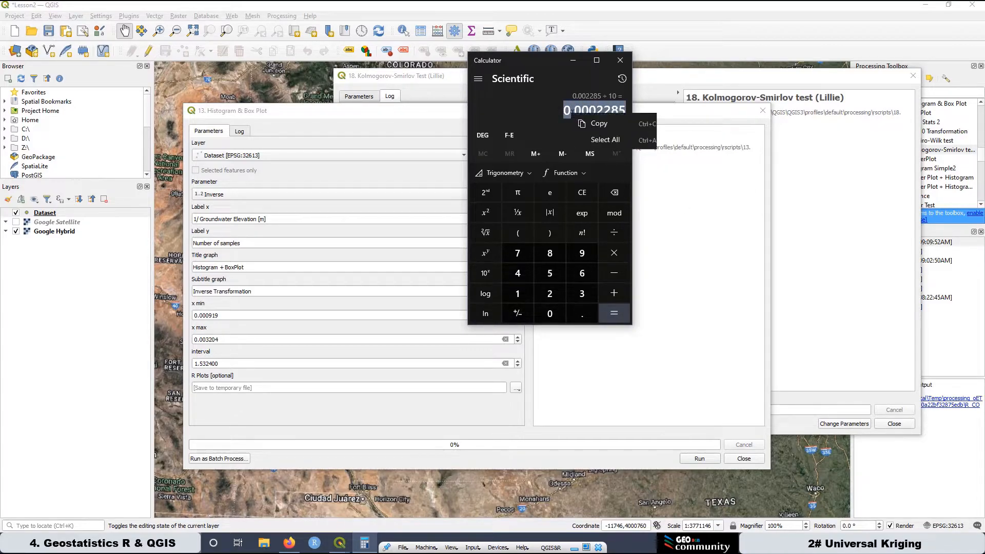
{"action": "left_click", "coordinate": [595, 122]}
{"action": "left_click_drag", "start_coordinate": [227, 364], "coordinate": [194, 363]}
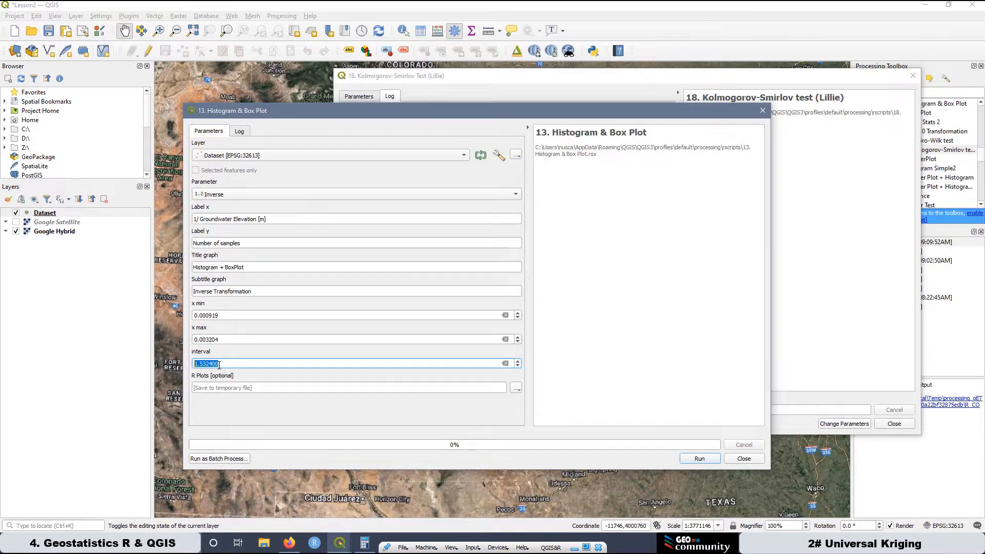
{"action": "right_click", "coordinate": [219, 364]}
{"action": "key", "text": "ctrl+v"}
{"action": "left_click", "coordinate": [709, 459]}
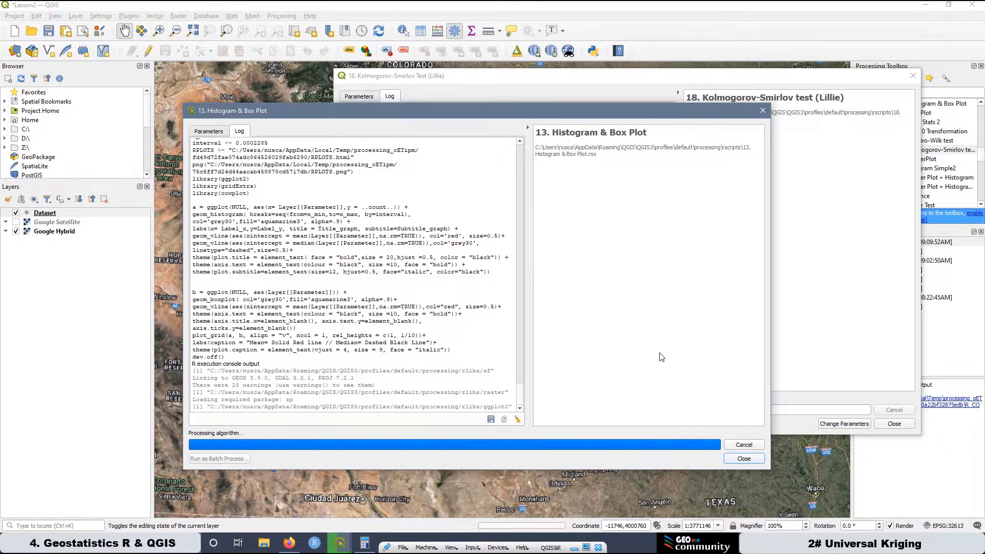
Move the Kolmogorov-Smirnov dialog off the results list, open the newest R plot in the browser and enlarge it to 150%.
{"action": "left_click_drag", "start_coordinate": [824, 84], "coordinate": [701, 93]}
{"action": "double_click", "coordinate": [904, 242]}
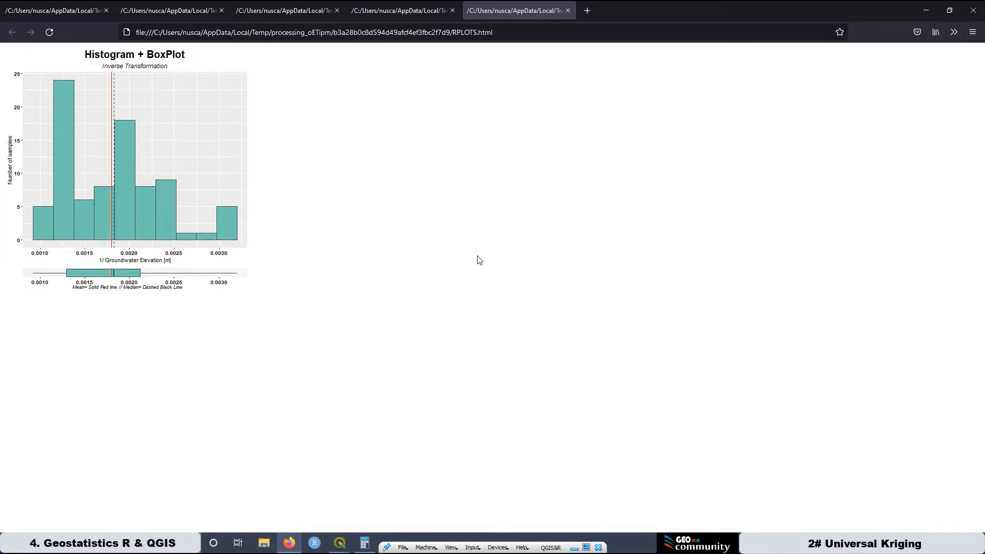
{"action": "scroll", "coordinate": [477, 260], "scroll_direction": "up", "scroll_amount": 4}
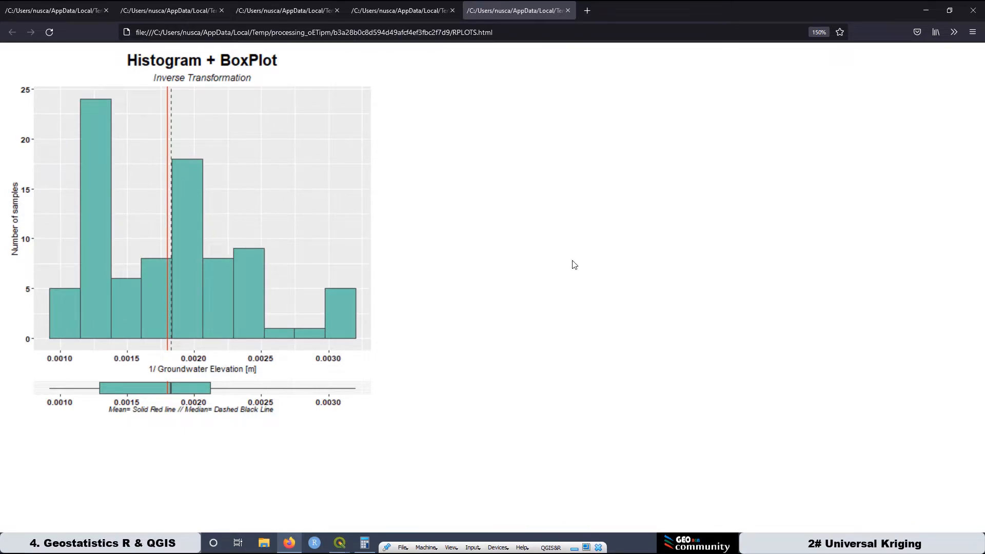
Return to QGIS, run the Kolmogorov-Smirnov (Lillie) test on the Dataset layer's Inverse parameter, and highlight the p-value in the log.
{"action": "mouse_move", "coordinate": [345, 548]}
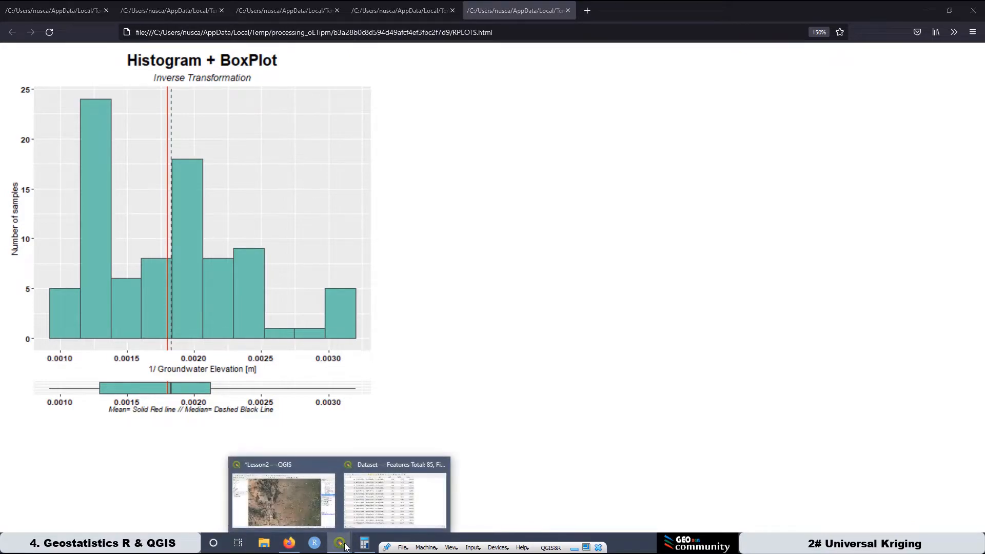
{"action": "left_click", "coordinate": [287, 466]}
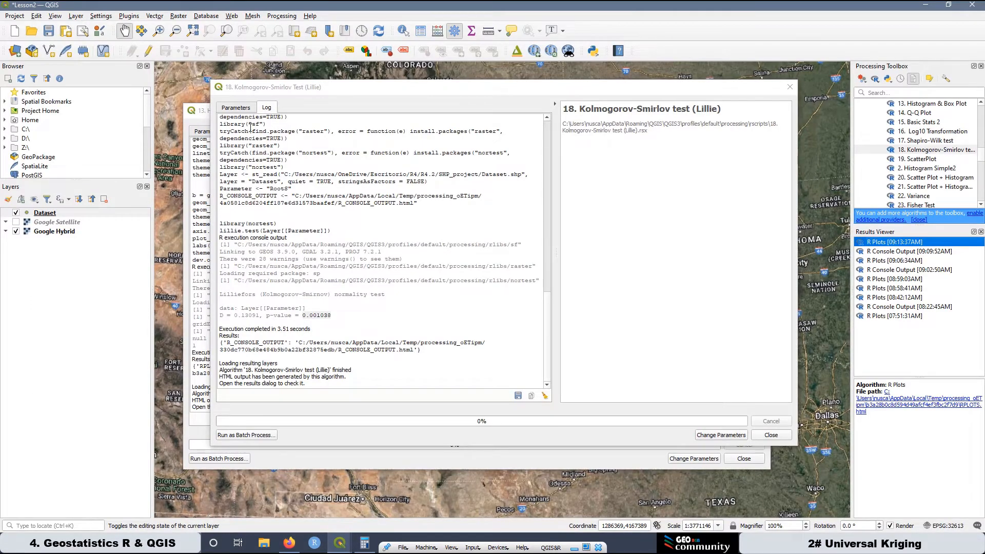
{"action": "left_click", "coordinate": [230, 114]}
{"action": "left_click", "coordinate": [260, 173]}
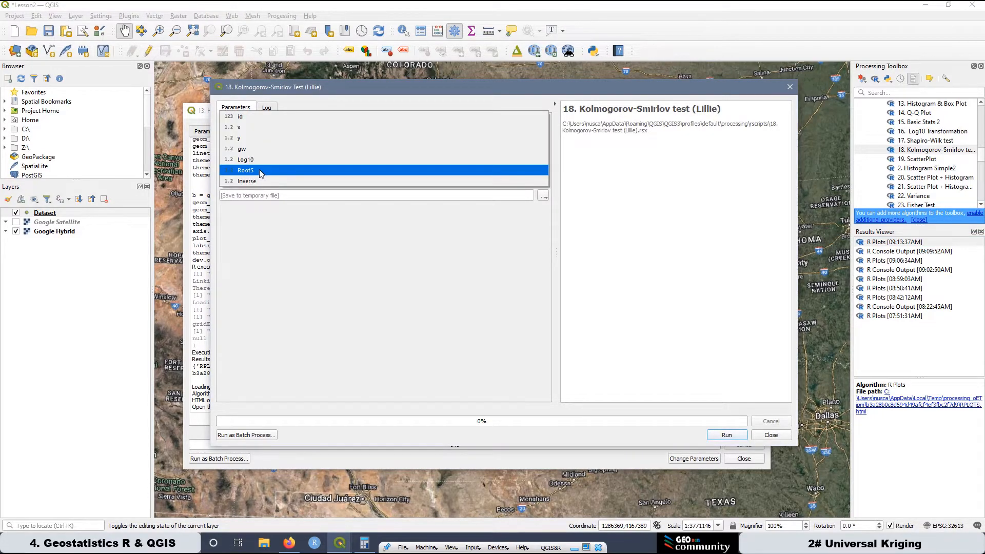
{"action": "left_click", "coordinate": [262, 181]}
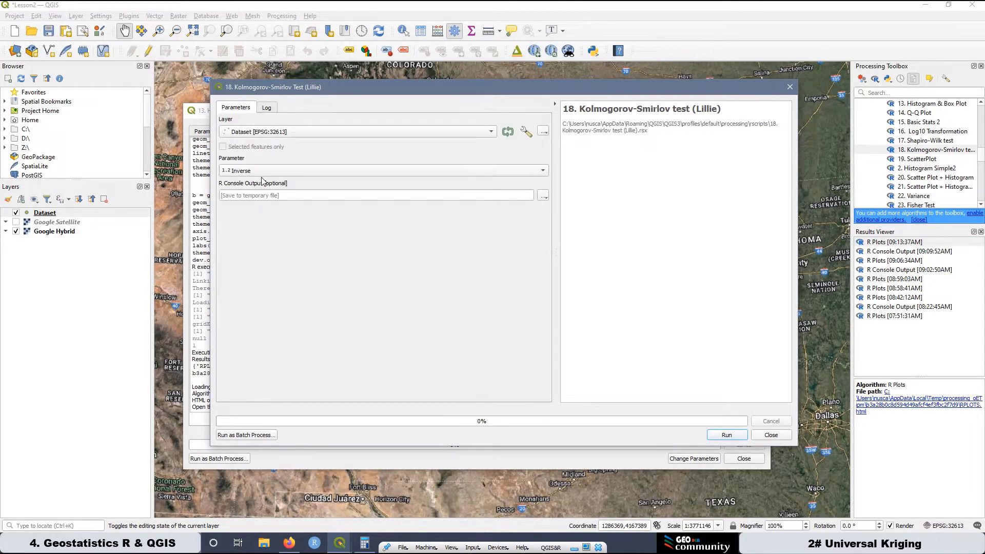
{"action": "left_click", "coordinate": [723, 435]}
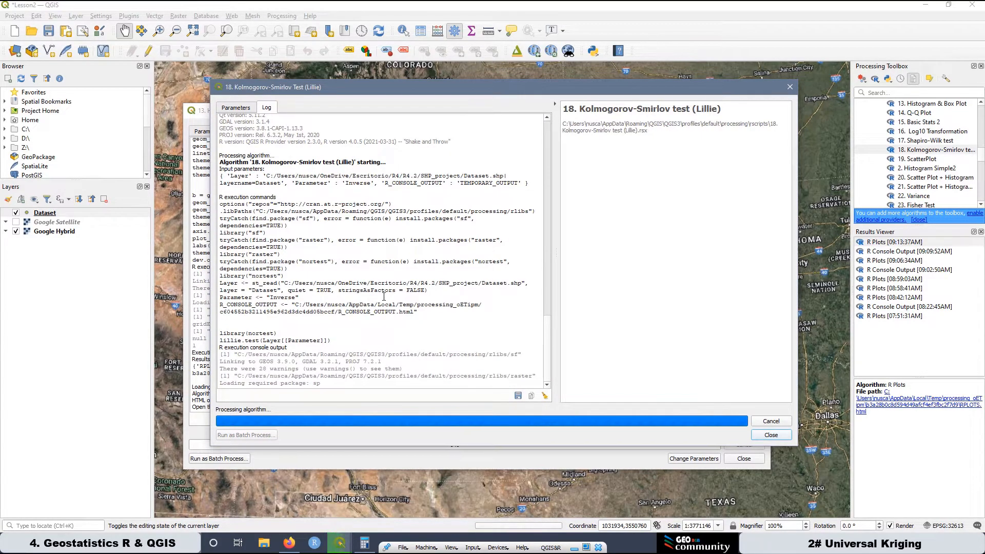
{"action": "left_click_drag", "start_coordinate": [333, 314], "coordinate": [267, 312]}
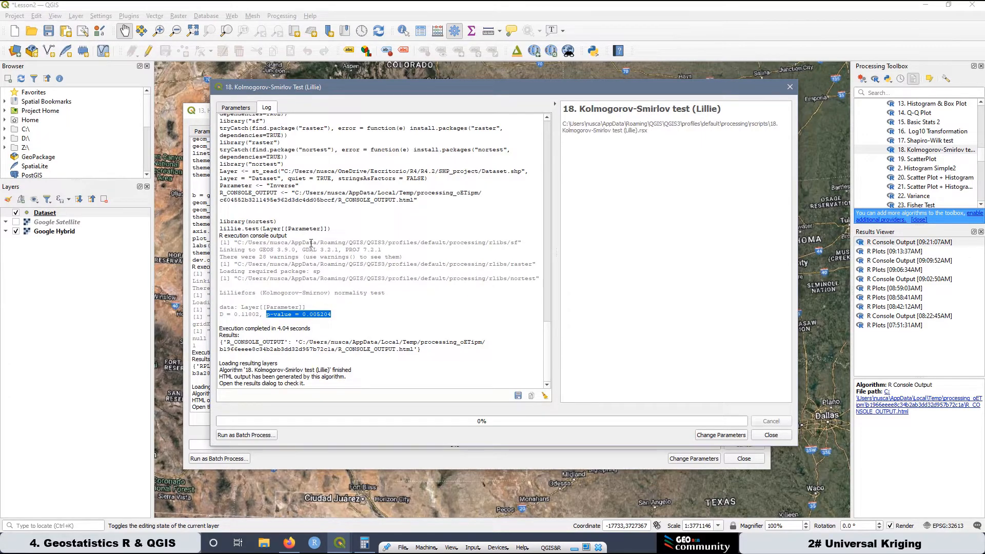
Switch to the browser and compare the Inverse histogram and box plot with the plots of the earlier transformations.
{"action": "left_click", "coordinate": [289, 543]}
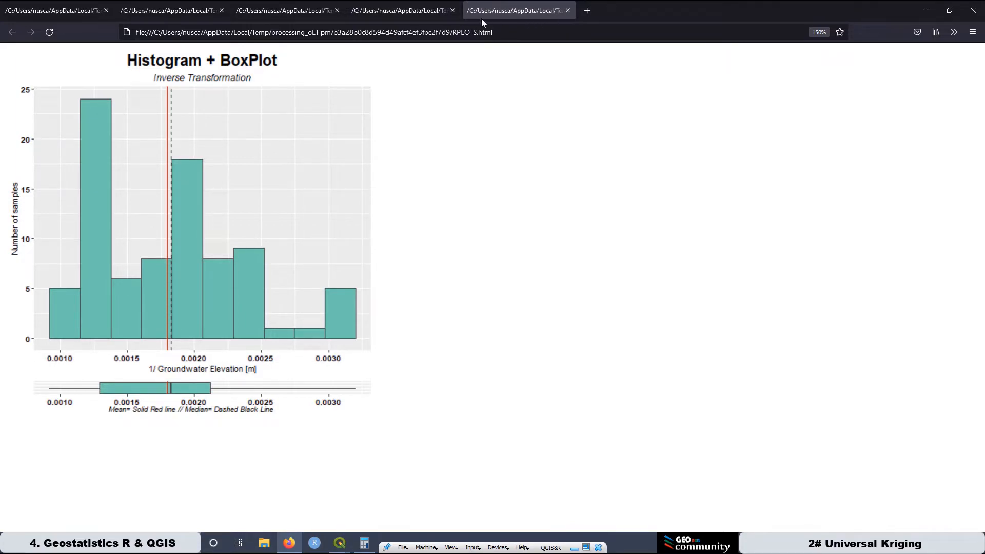
{"action": "left_click", "coordinate": [398, 13]}
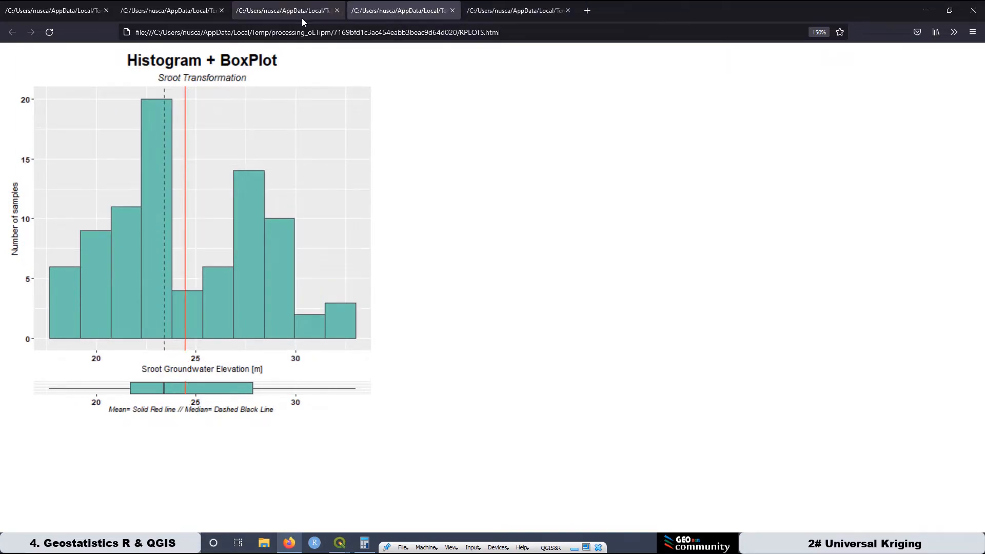
{"action": "left_click", "coordinate": [278, 11]}
{"action": "left_click", "coordinate": [378, 10]}
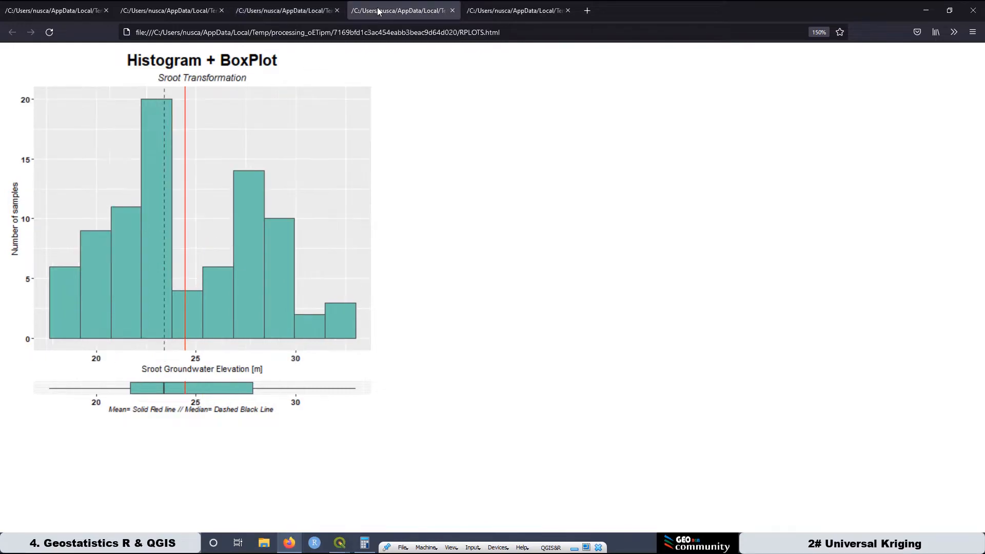
{"action": "left_click", "coordinate": [505, 11]}
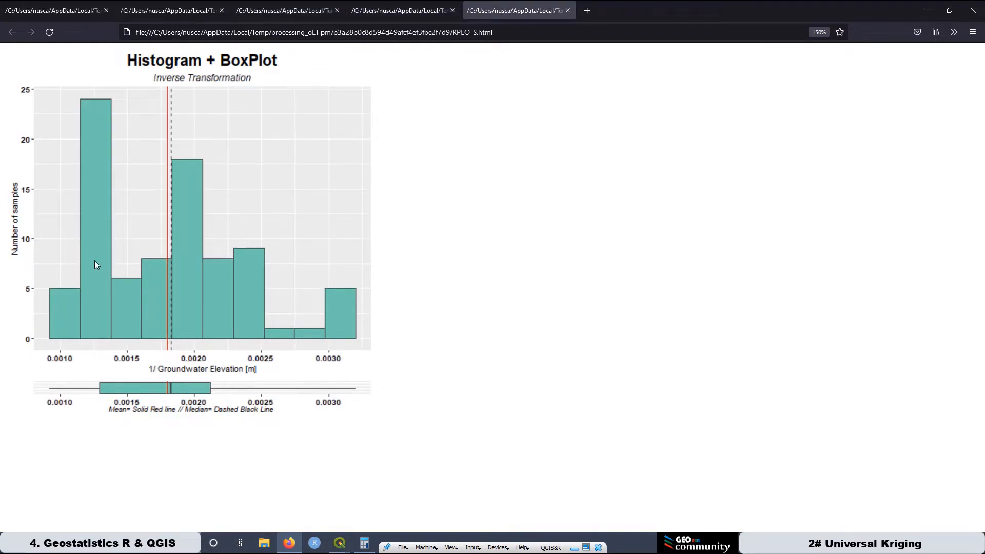